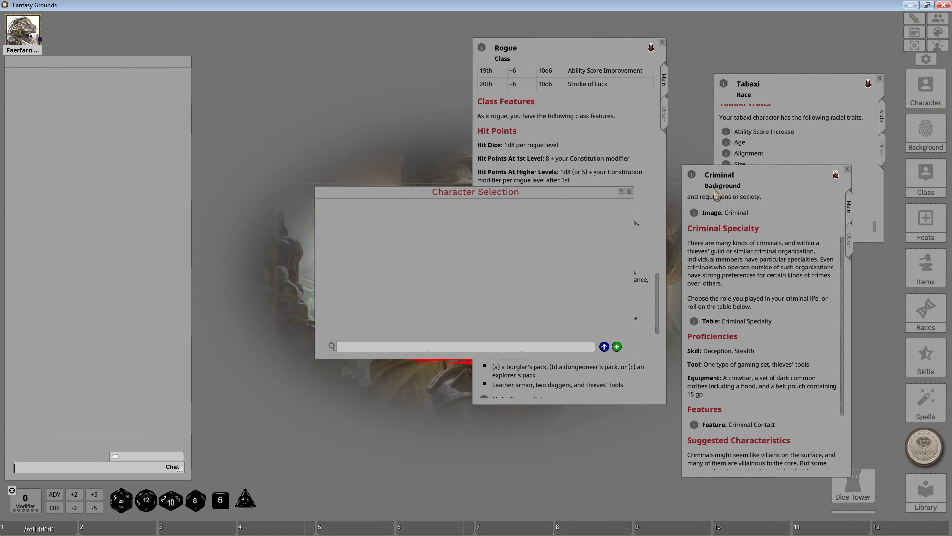
Create a new blank character and place its sheet directly beside the chat window.
{"action": "left_click_drag", "start_coordinate": [426, 192], "coordinate": [391, 179]}
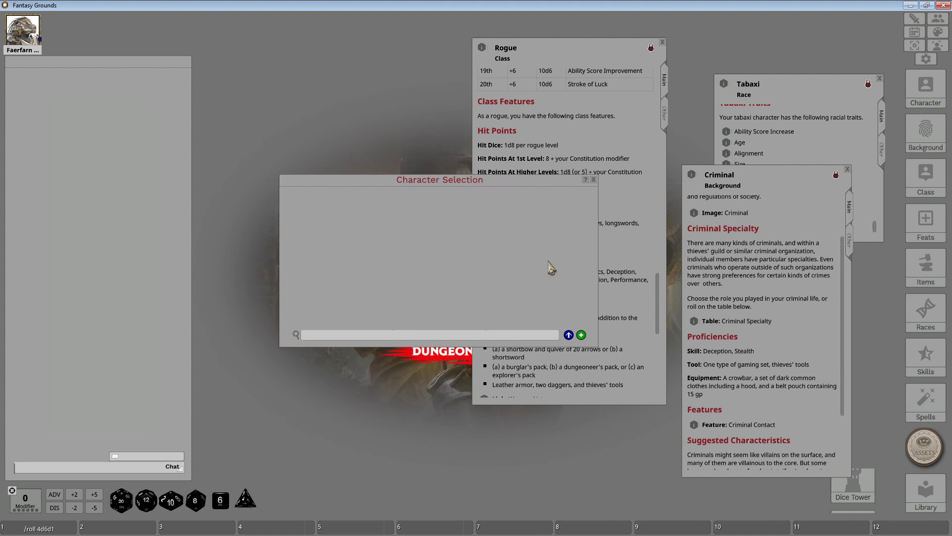
{"action": "left_click", "coordinate": [581, 335]}
{"action": "left_click_drag", "start_coordinate": [427, 137], "coordinate": [275, 60]}
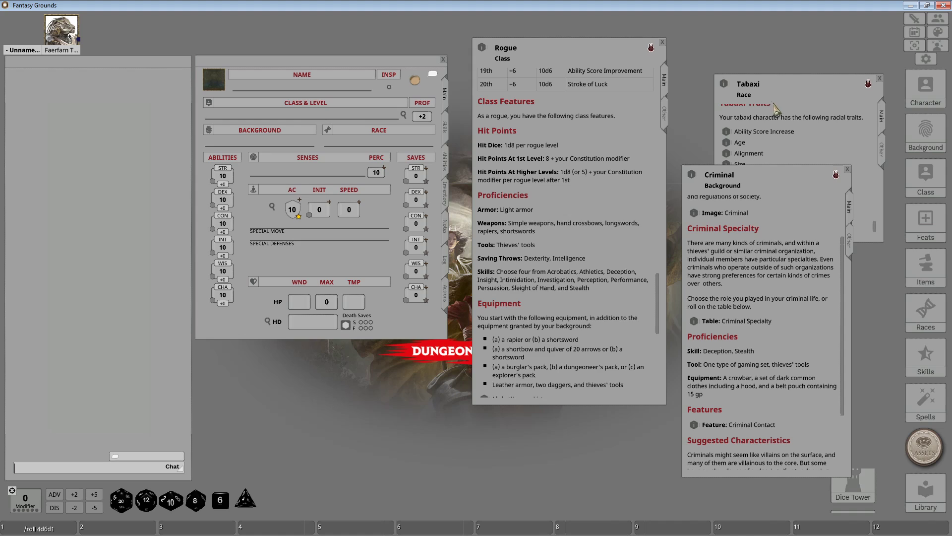
Read the Tabaxi race's Ability Score Increase trait and move the Tabaxi and Criminal windows apart so both can be read.
{"action": "left_click", "coordinate": [726, 132]}
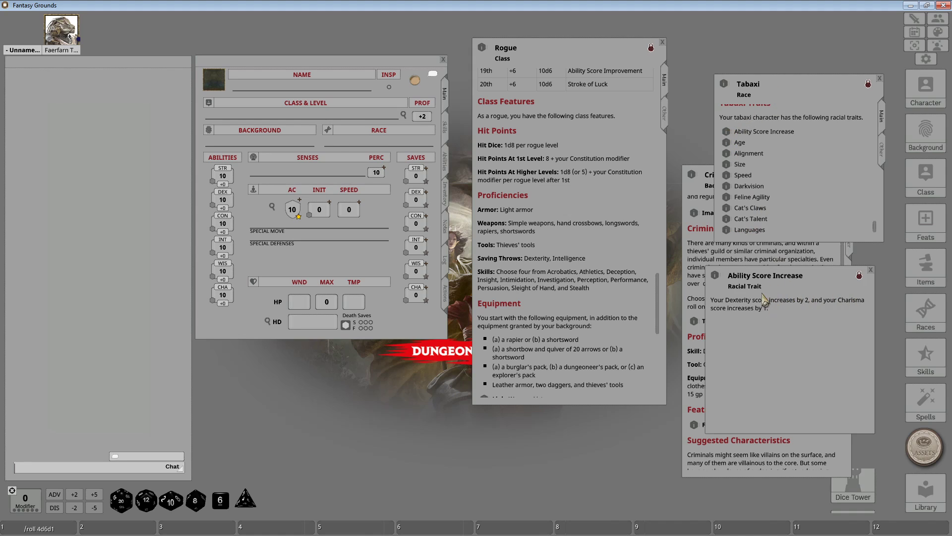
{"action": "left_click", "coordinate": [870, 269]}
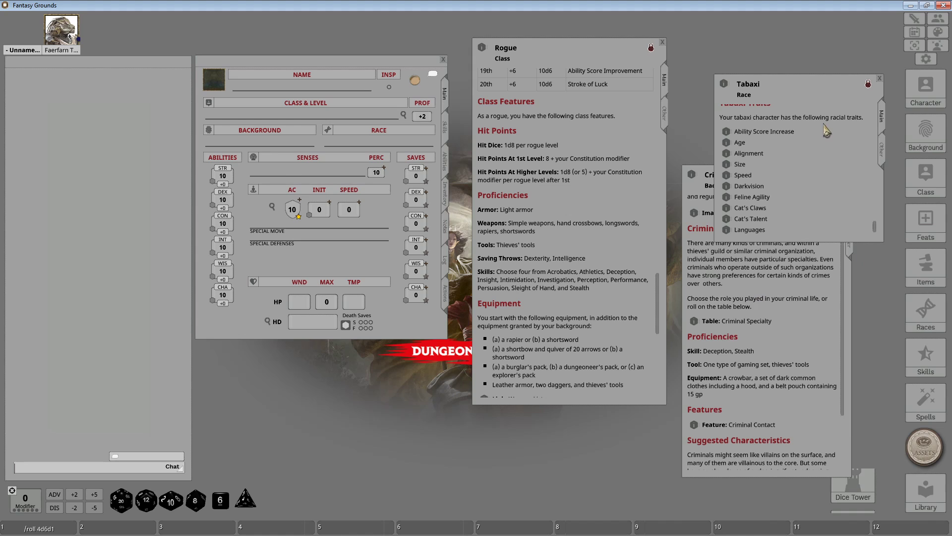
{"action": "left_click_drag", "start_coordinate": [809, 92], "coordinate": [814, 36]}
{"action": "left_click_drag", "start_coordinate": [703, 178], "coordinate": [696, 201]}
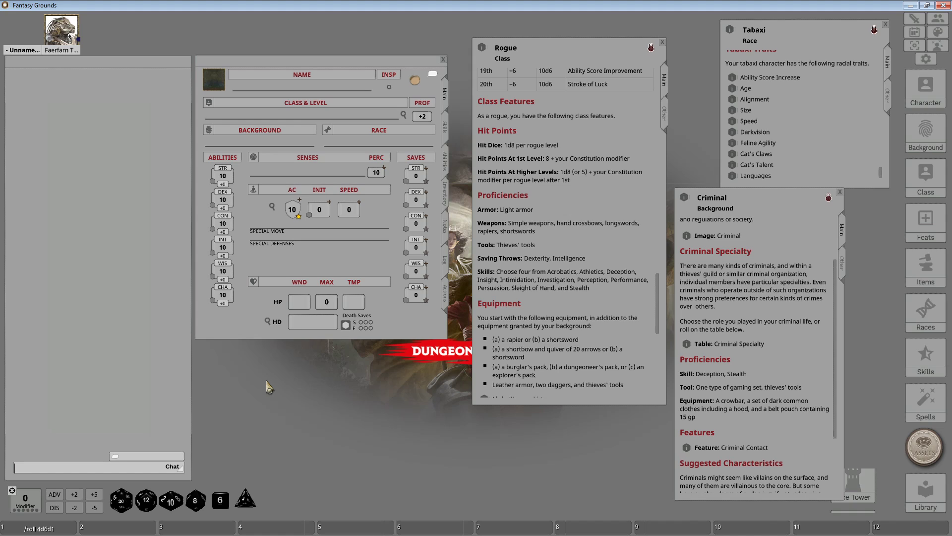
Roll 4d6d1 six times to generate the character's ability scores.
{"action": "left_click_drag", "start_coordinate": [221, 499], "coordinate": [240, 429]}
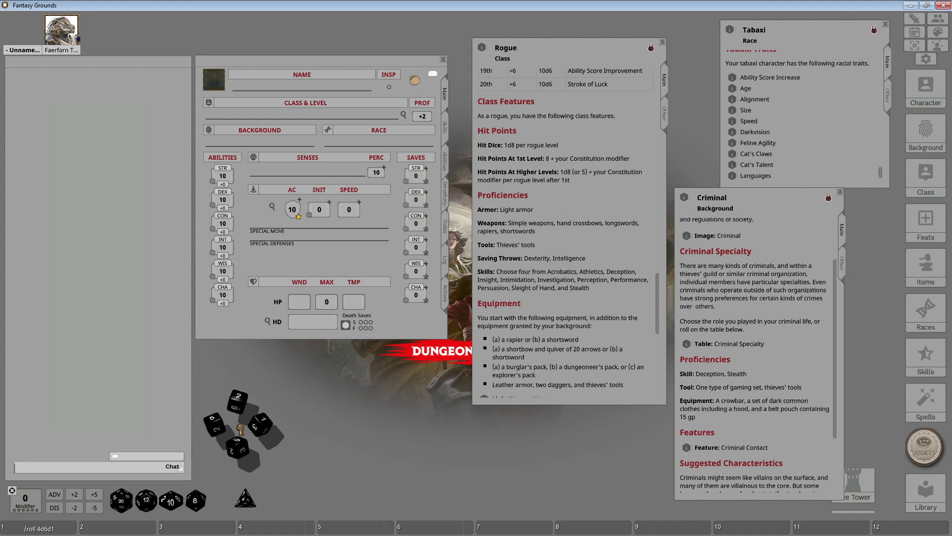
{"action": "mouse_move", "coordinate": [240, 429]}
{"action": "left_mouse_down"}
{"action": "mouse_move", "coordinate": [218, 486]}
{"action": "mouse_move", "coordinate": [120, 531]}
{"action": "mouse_move", "coordinate": [251, 427]}
{"action": "mouse_move", "coordinate": [132, 515]}
{"action": "mouse_move", "coordinate": [248, 416]}
{"action": "left_mouse_up"}
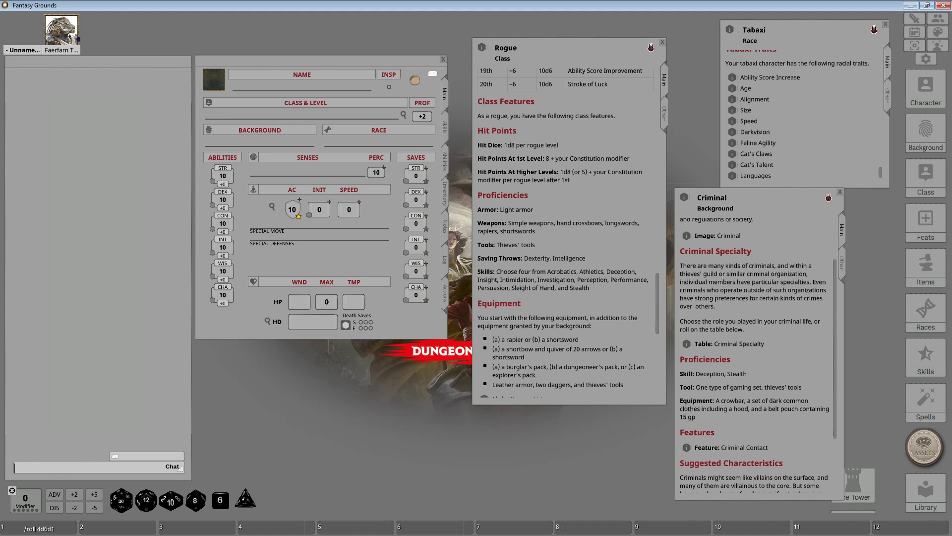
{"action": "left_click", "coordinate": [39, 528]}
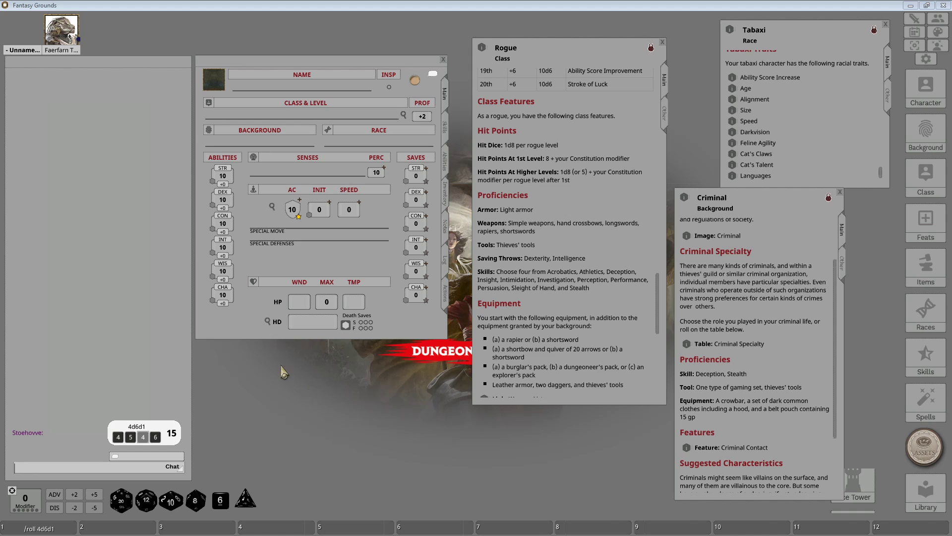
{"action": "left_click", "coordinate": [43, 529]}
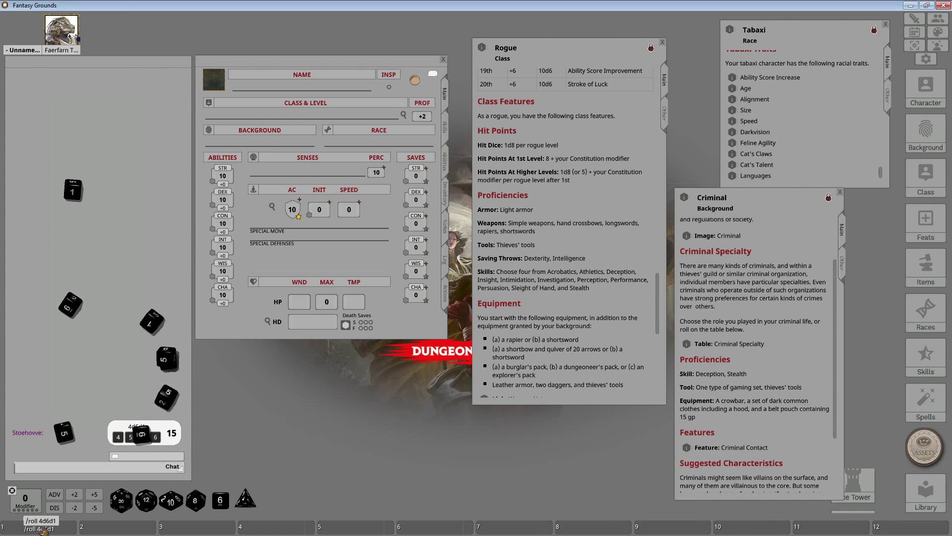
{"action": "left_click", "coordinate": [43, 528]}
{"action": "left_click", "coordinate": [43, 528]}
{"action": "left_click", "coordinate": [43, 528]}
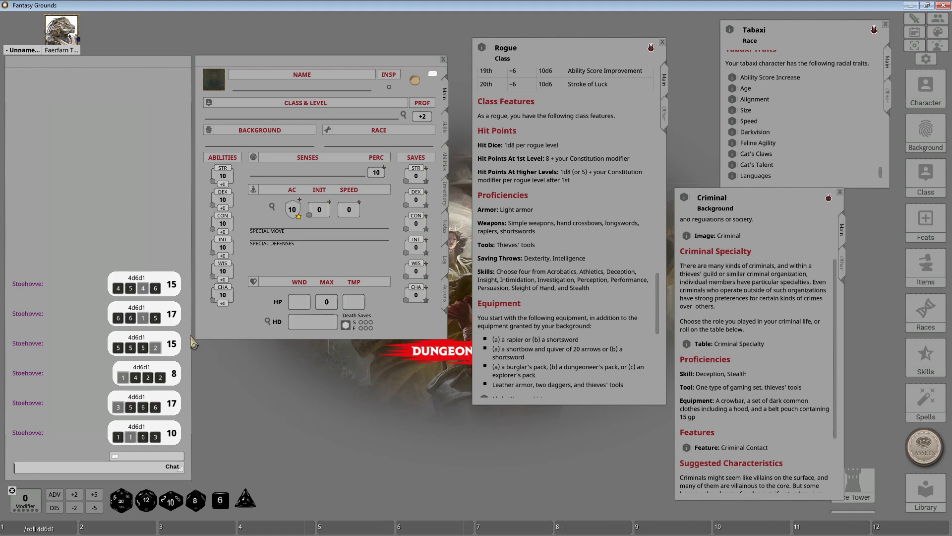
Assign the rolls as Strength 10, Dexterity 17, Constitution 15, Intelligence 17, Wisdom 8 and Charisma 15, and set the perception value to 9.
{"action": "left_click_drag", "start_coordinate": [177, 322], "coordinate": [177, 319]}
{"action": "left_click_drag", "start_coordinate": [171, 318], "coordinate": [223, 199]}
{"action": "left_click_drag", "start_coordinate": [174, 404], "coordinate": [223, 248]}
{"action": "left_click_drag", "start_coordinate": [176, 352], "coordinate": [225, 226]}
{"action": "left_click_drag", "start_coordinate": [174, 374], "coordinate": [224, 271]}
{"action": "mouse_move", "coordinate": [215, 176]}
{"action": "left_mouse_down"}
{"action": "mouse_move", "coordinate": [233, 177]}
{"action": "mouse_move", "coordinate": [218, 182]}
{"action": "mouse_move", "coordinate": [224, 176]}
{"action": "left_mouse_up"}
{"action": "mouse_move", "coordinate": [220, 206]}
{"action": "left_mouse_down"}
{"action": "mouse_move", "coordinate": [232, 199]}
{"action": "mouse_move", "coordinate": [218, 200]}
{"action": "left_mouse_up"}
{"action": "left_click_drag", "start_coordinate": [176, 287], "coordinate": [223, 296]}
{"action": "left_click_drag", "start_coordinate": [183, 427], "coordinate": [222, 178]}
{"action": "left_click", "coordinate": [378, 172]}
{"action": "type", "text": "9"}
Lengthen the character sheet until the whole skills list down to Survival fits, and return to the main page.
{"action": "left_click", "coordinate": [446, 129]}
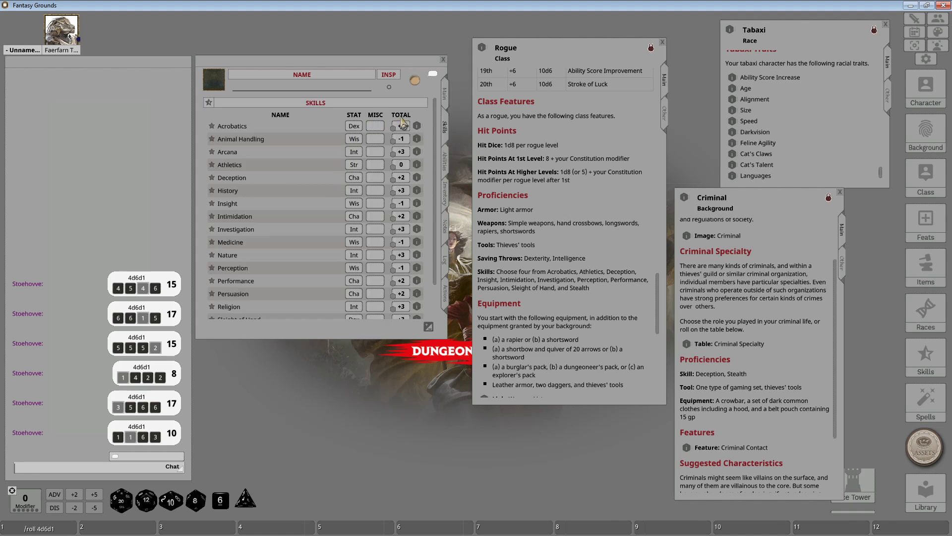
{"action": "left_click_drag", "start_coordinate": [283, 338], "coordinate": [282, 388]}
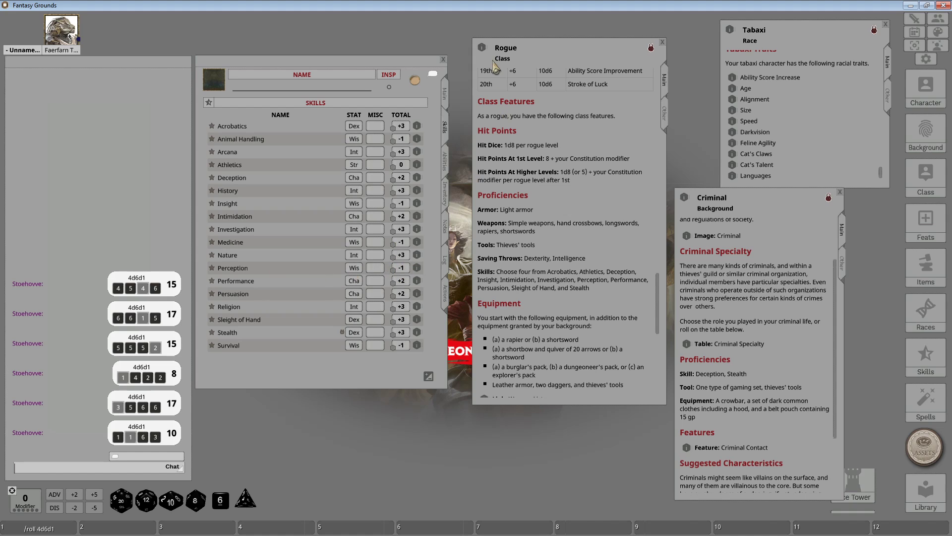
{"action": "left_click", "coordinate": [448, 92]}
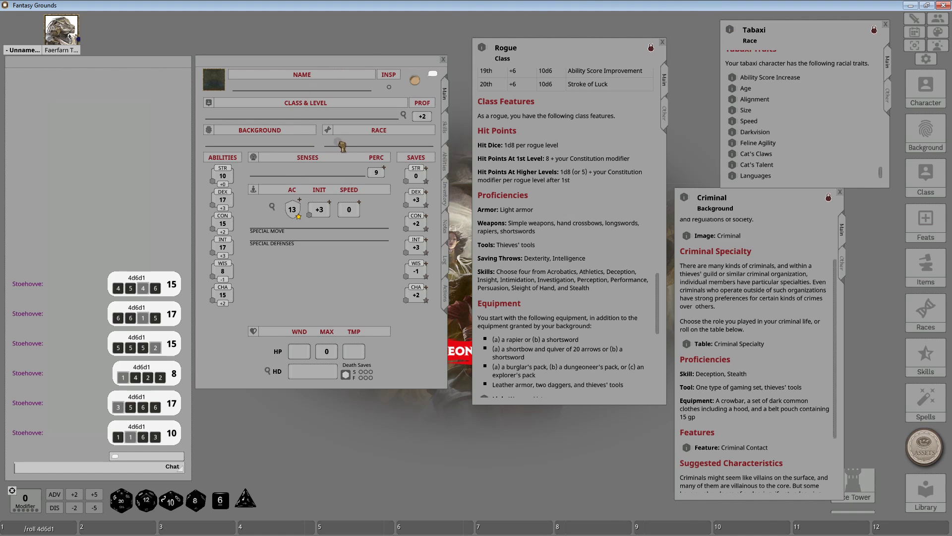
Add the Tabaxi race and one level of the Rogue class to the character.
{"action": "left_click_drag", "start_coordinate": [344, 147], "coordinate": [342, 144]}
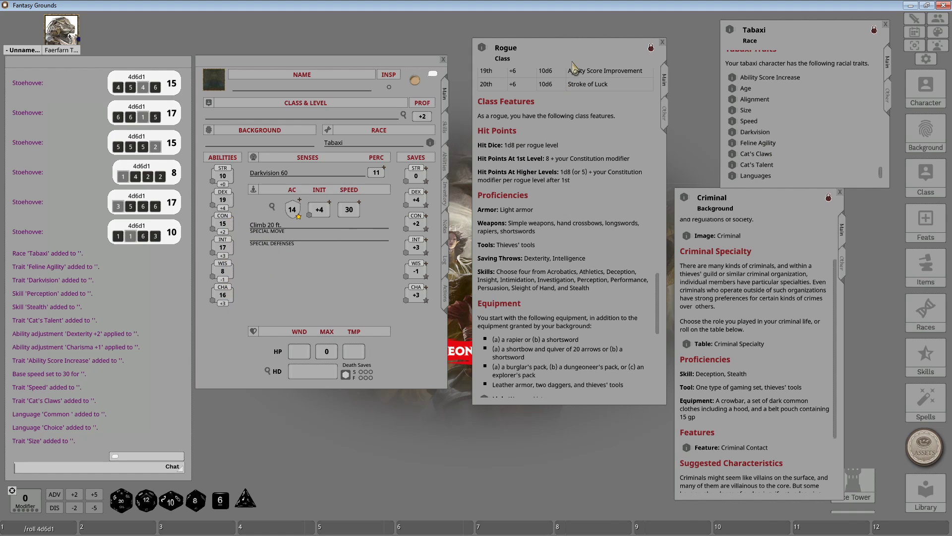
{"action": "left_click_drag", "start_coordinate": [317, 116], "coordinate": [271, 120]}
Mark Perception, Performance and Sleight of Hand among the Rogue's four skill choices.
{"action": "left_click_drag", "start_coordinate": [337, 306], "coordinate": [319, 257]}
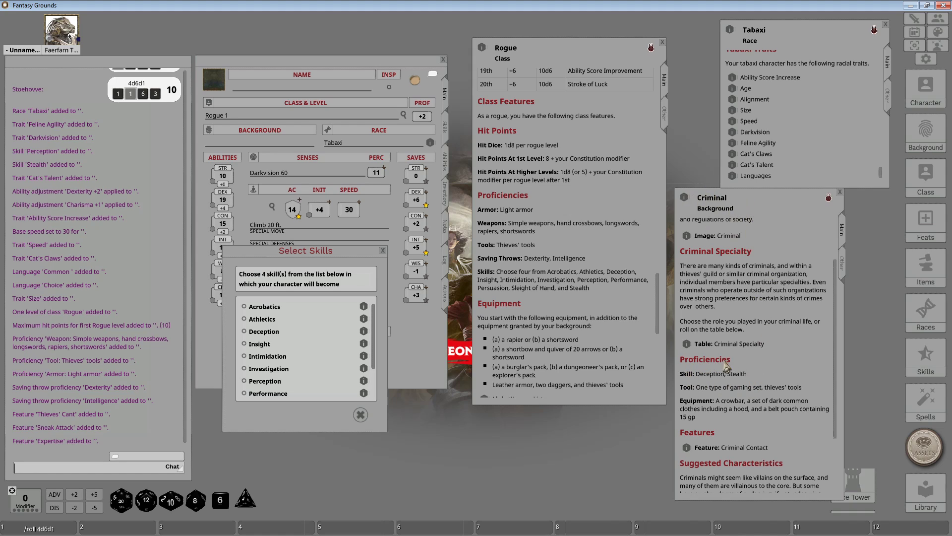
{"action": "mouse_move", "coordinate": [286, 253]}
{"action": "left_mouse_down"}
{"action": "mouse_move", "coordinate": [323, 235]}
{"action": "mouse_move", "coordinate": [365, 255]}
{"action": "mouse_move", "coordinate": [303, 249]}
{"action": "left_mouse_up"}
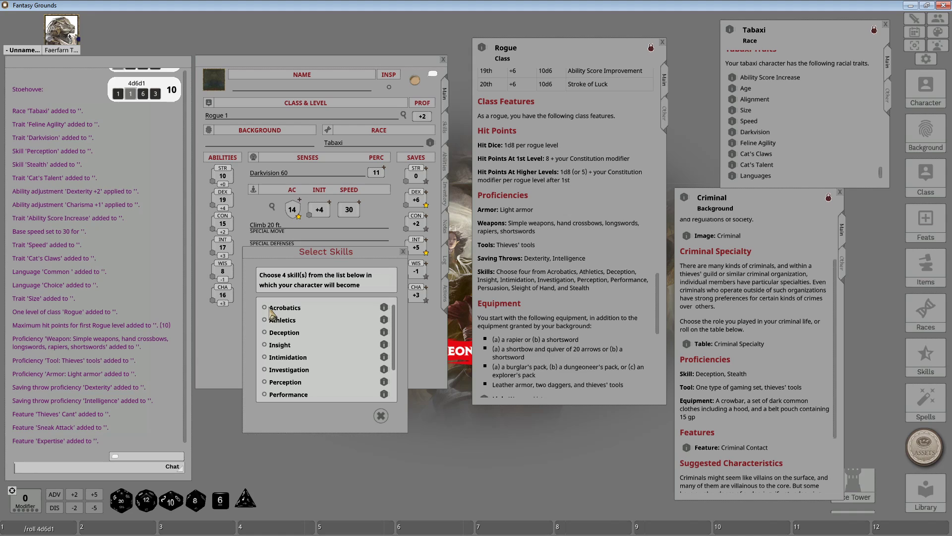
{"action": "scroll", "coordinate": [320, 361], "scroll_direction": "down", "scroll_amount": 2}
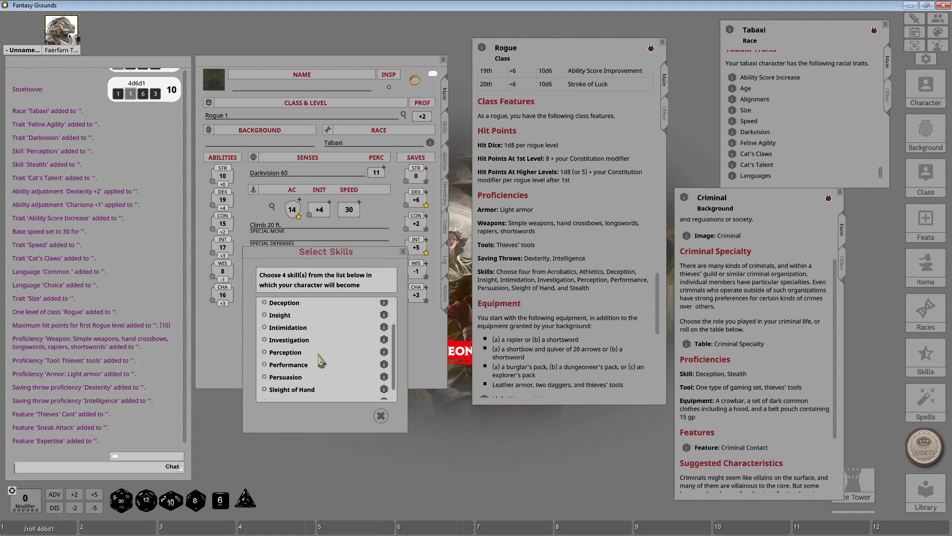
{"action": "left_click", "coordinate": [266, 353]}
{"action": "left_click_drag", "start_coordinate": [283, 252], "coordinate": [295, 305]}
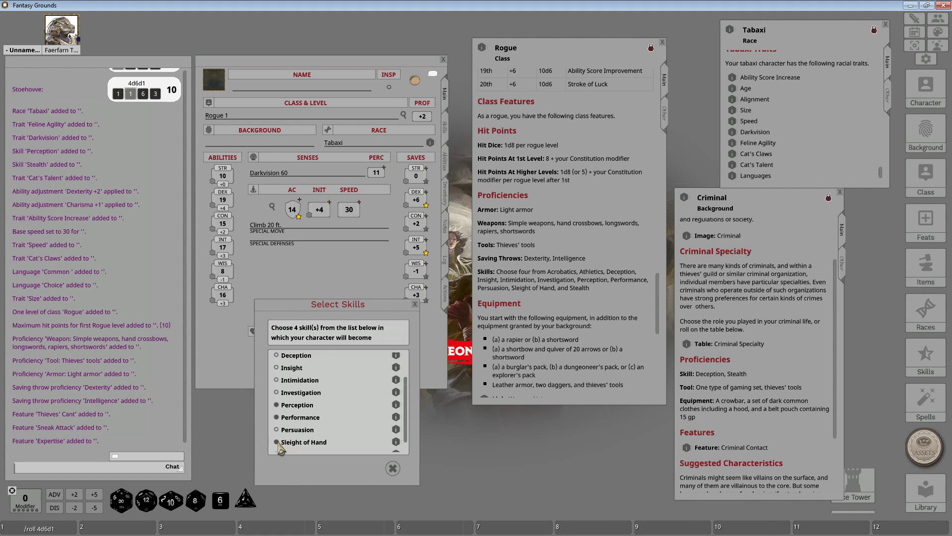
{"action": "scroll", "coordinate": [330, 441], "scroll_direction": "up", "scroll_amount": 1}
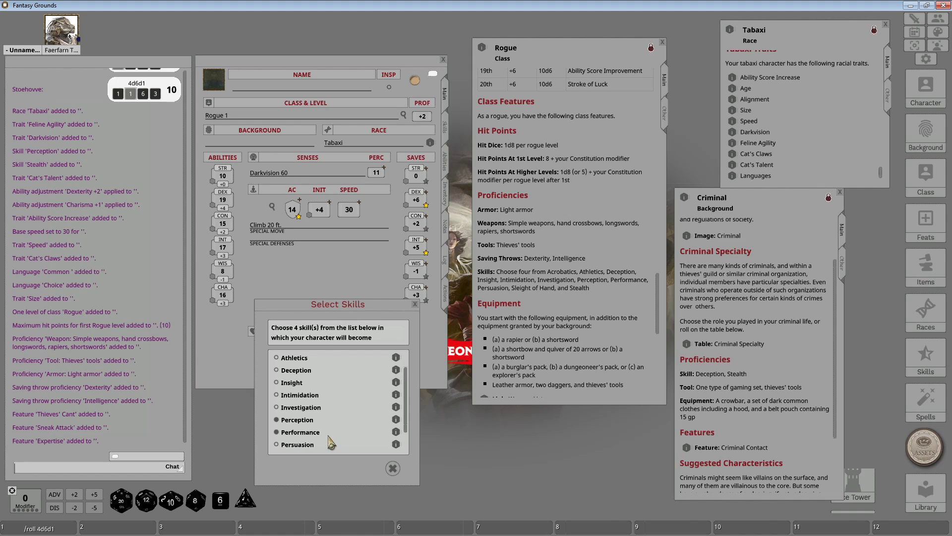
{"action": "scroll", "coordinate": [331, 441], "scroll_direction": "up", "scroll_amount": 1}
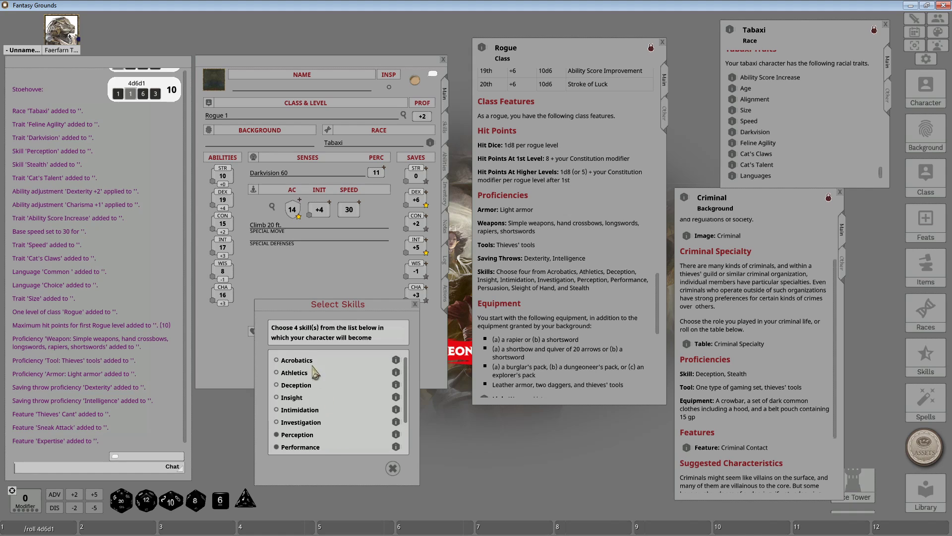
{"action": "scroll", "coordinate": [322, 397], "scroll_direction": "down", "scroll_amount": 3}
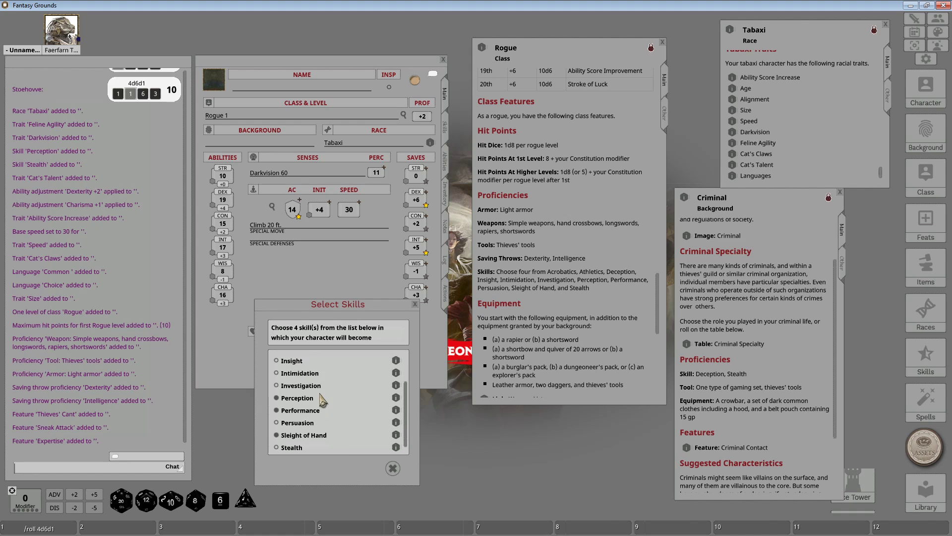
Remove Perception from the Rogue skill choices and mark Investigation and Acrobatics instead.
{"action": "left_click", "coordinate": [289, 400]}
{"action": "scroll", "coordinate": [308, 407], "scroll_direction": "up", "scroll_amount": 3}
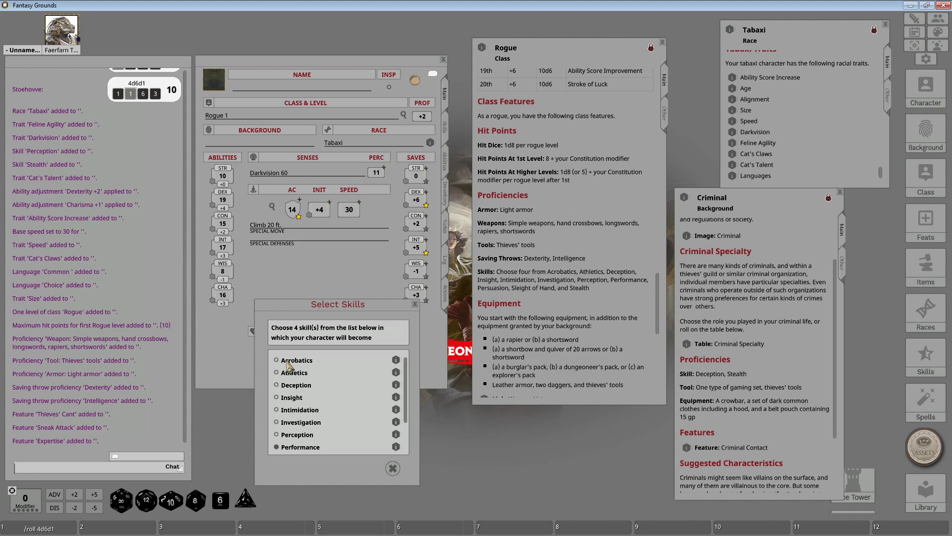
{"action": "scroll", "coordinate": [298, 392], "scroll_direction": "down", "scroll_amount": 3}
{"action": "scroll", "coordinate": [300, 387], "scroll_direction": "up", "scroll_amount": 3}
{"action": "scroll", "coordinate": [316, 418], "scroll_direction": "down", "scroll_amount": 3}
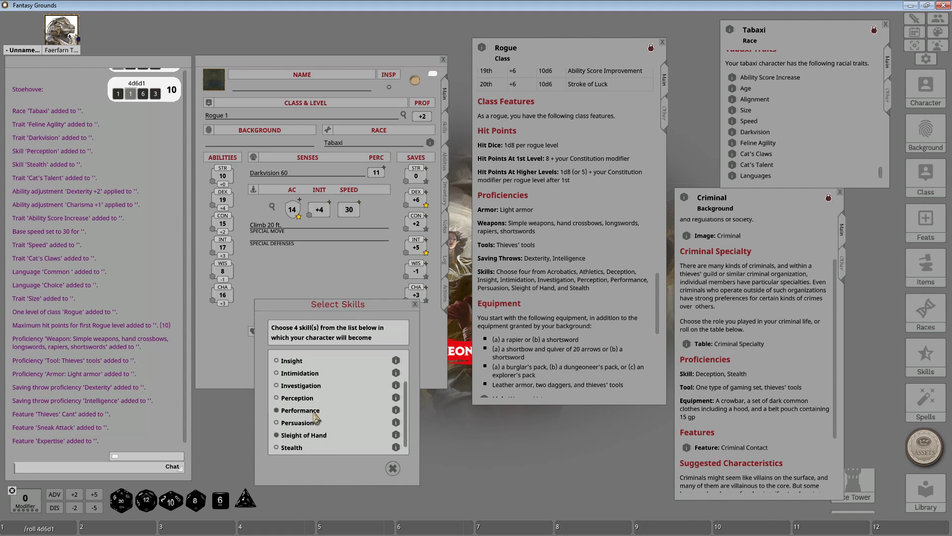
{"action": "scroll", "coordinate": [302, 440], "scroll_direction": "up", "scroll_amount": 3}
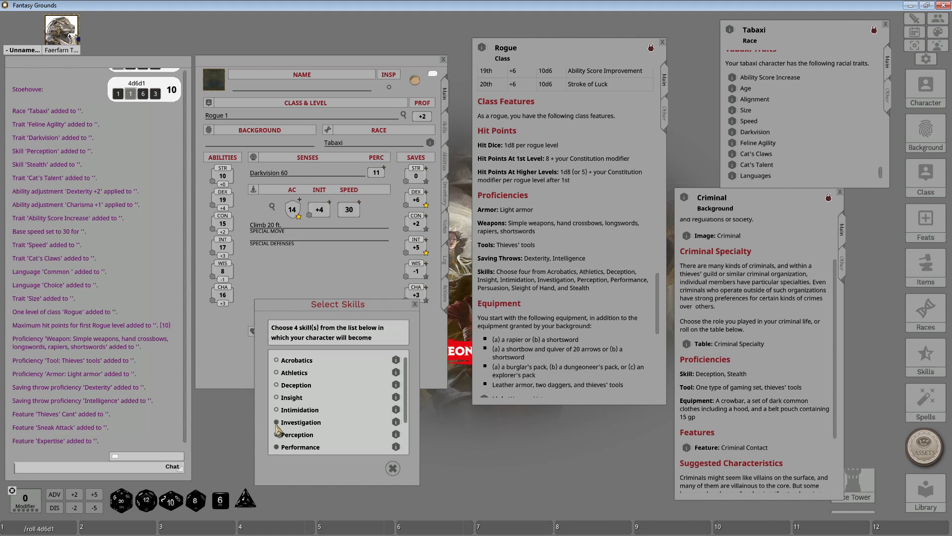
{"action": "left_click", "coordinate": [276, 360]}
Check the skill descriptions of Acrobatics, Athletics, Investigation, Performance and Sleight of Hand for their governing abilities.
{"action": "left_click", "coordinate": [396, 360]}
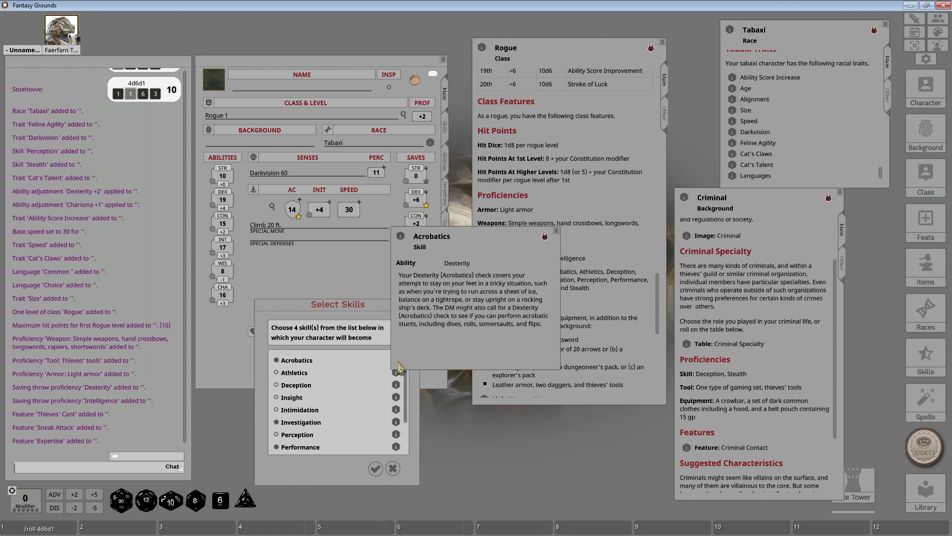
{"action": "left_click", "coordinate": [558, 230]}
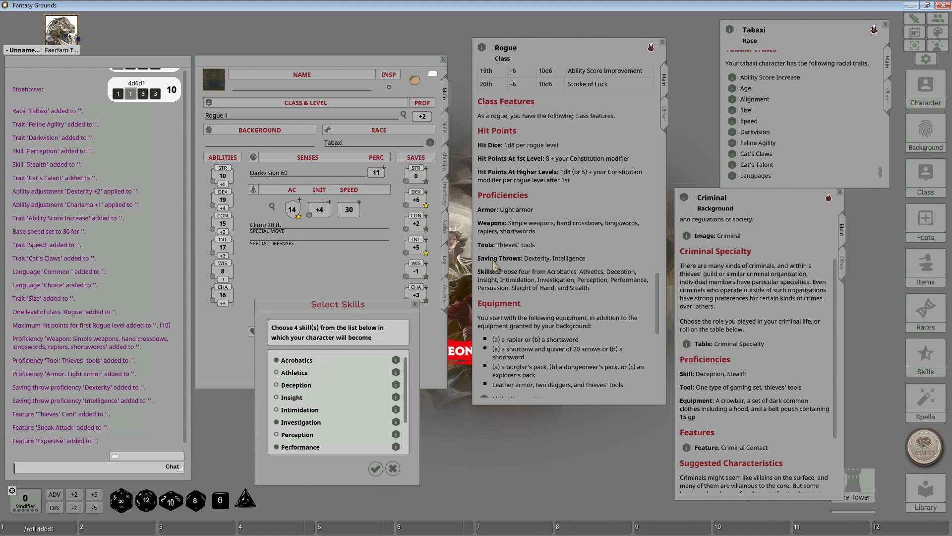
{"action": "left_click", "coordinate": [396, 372]}
{"action": "left_click", "coordinate": [556, 231]}
{"action": "left_click", "coordinate": [396, 422]}
{"action": "left_click", "coordinate": [558, 231]}
{"action": "left_click", "coordinate": [397, 447]}
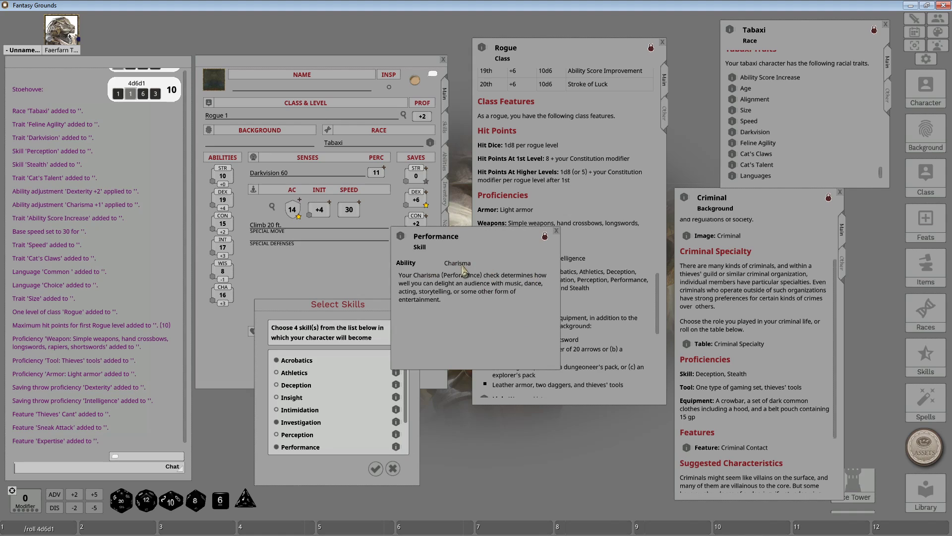
{"action": "left_click", "coordinate": [556, 231]}
{"action": "scroll", "coordinate": [368, 399], "scroll_direction": "down", "scroll_amount": 3}
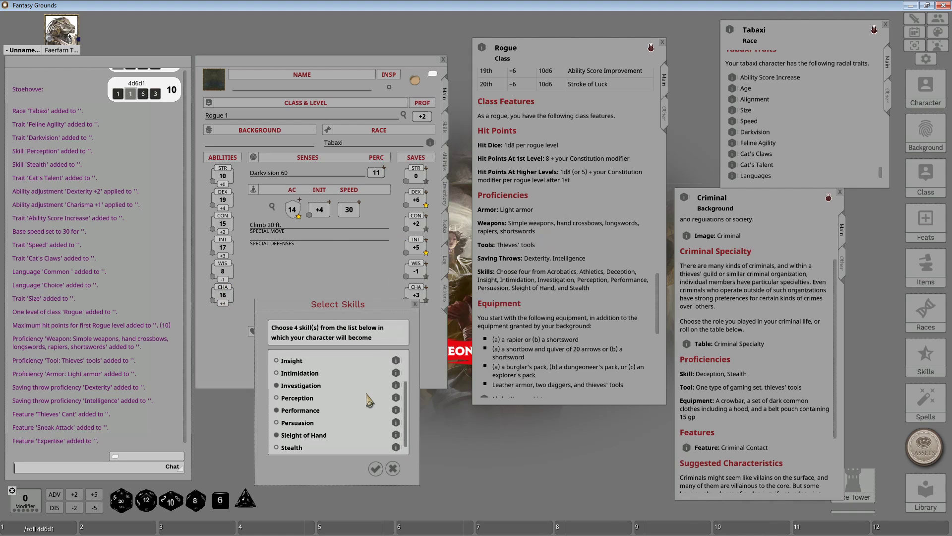
{"action": "left_click", "coordinate": [396, 434]}
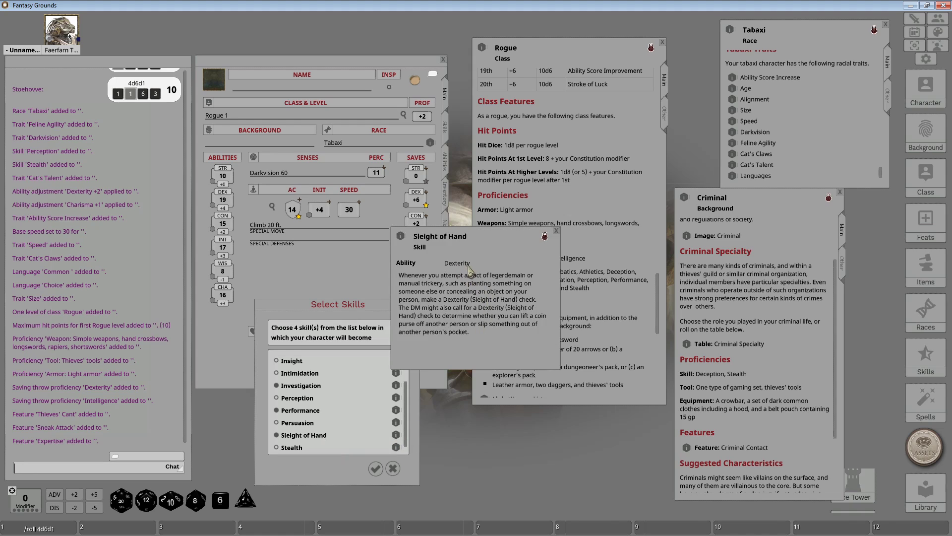
{"action": "left_click", "coordinate": [556, 231]}
Confirm the four selected Rogue skills and add the Criminal background to the character.
{"action": "left_click", "coordinate": [376, 468]}
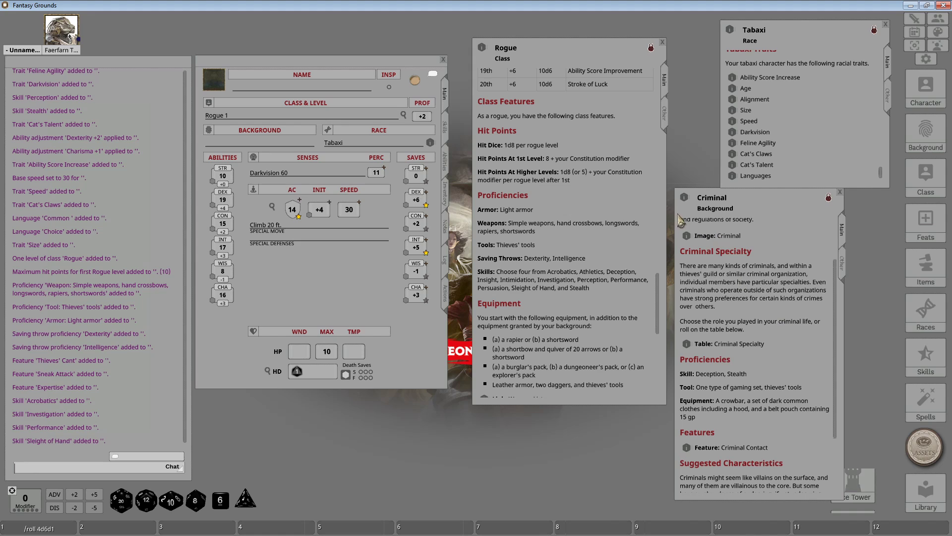
{"action": "left_click_drag", "start_coordinate": [684, 197], "coordinate": [254, 145]}
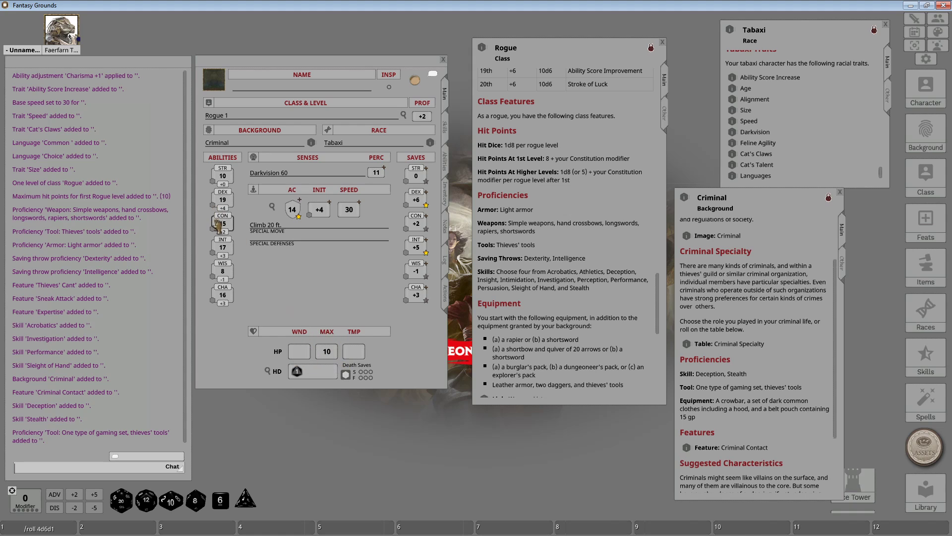
{"action": "left_click_drag", "start_coordinate": [296, 376], "coordinate": [356, 236]}
Open the character's portrait selection and look through the DND5E and Xanathar Portraits folders.
{"action": "left_click", "coordinate": [214, 79]}
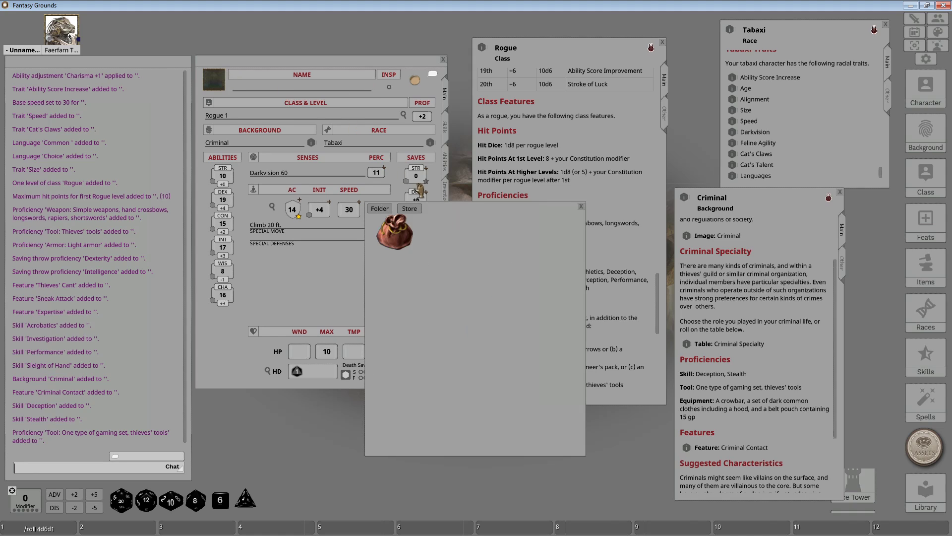
{"action": "left_click", "coordinate": [407, 229]}
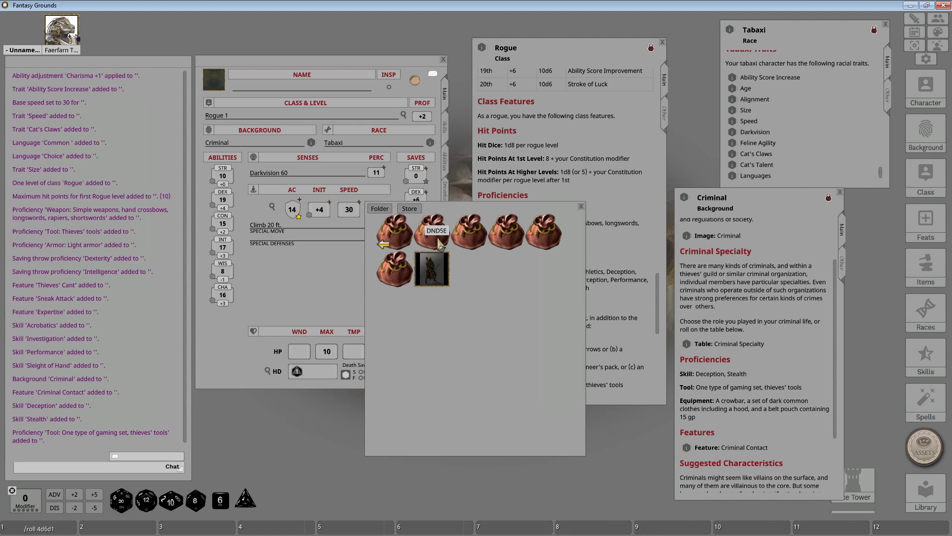
{"action": "left_click", "coordinate": [439, 241]}
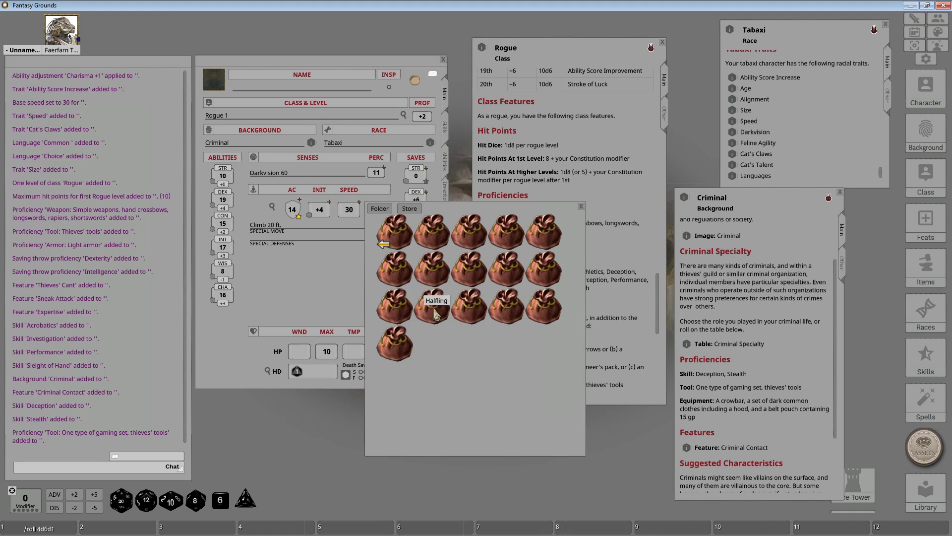
{"action": "left_click", "coordinate": [384, 243]}
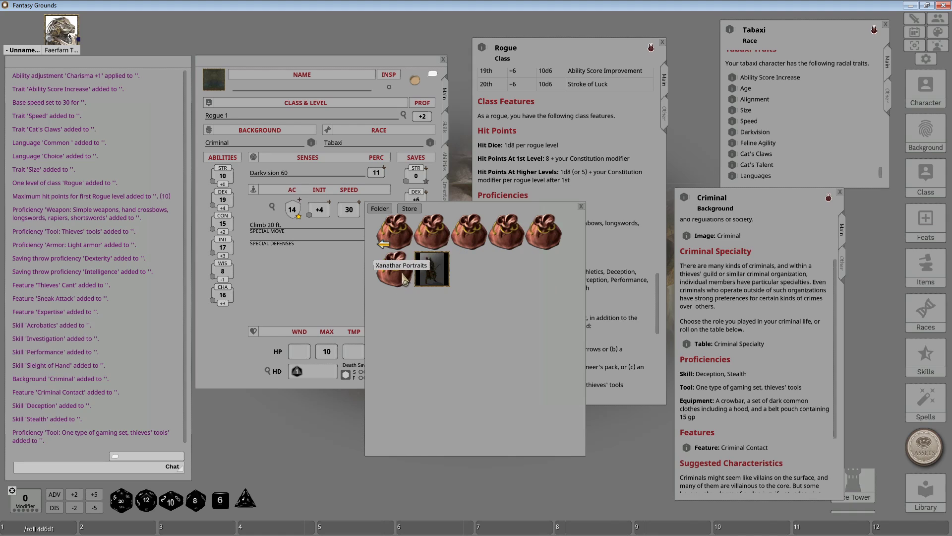
{"action": "left_click", "coordinate": [428, 226]}
{"action": "scroll", "coordinate": [537, 328], "scroll_direction": "down", "scroll_amount": 3}
{"action": "scroll", "coordinate": [538, 328], "scroll_direction": "down", "scroll_amount": 2}
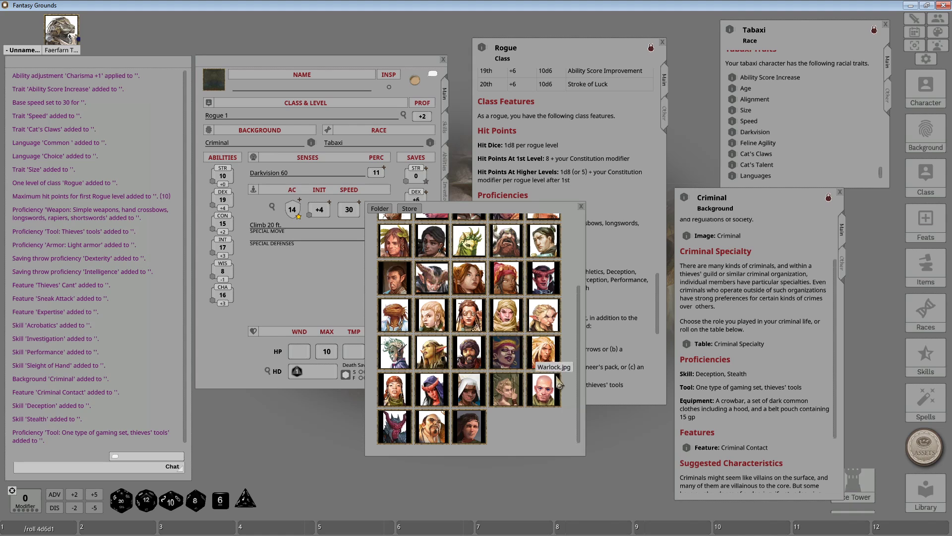
{"action": "scroll", "coordinate": [544, 435], "scroll_direction": "up", "scroll_amount": 3}
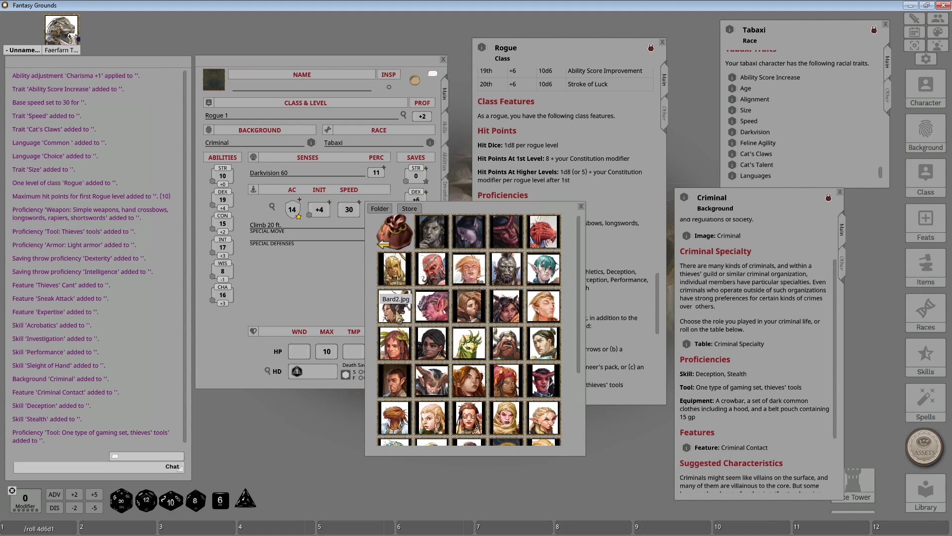
{"action": "left_click", "coordinate": [397, 230]}
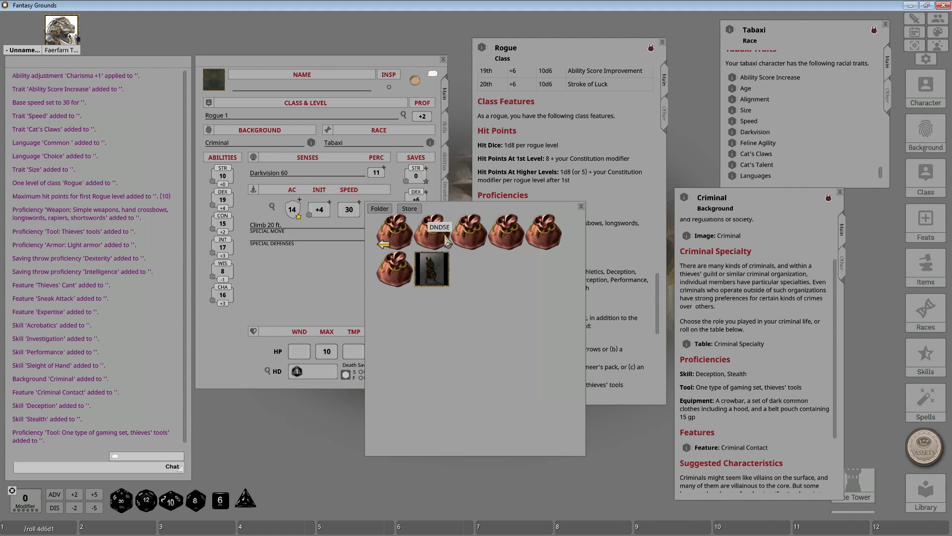
Browse the remaining portrait folders, including Mordenkainen Portraits, for a suitable character portrait.
{"action": "left_click", "coordinate": [497, 248]}
{"action": "scroll", "coordinate": [535, 327], "scroll_direction": "down", "scroll_amount": 1}
{"action": "scroll", "coordinate": [536, 327], "scroll_direction": "up", "scroll_amount": 1}
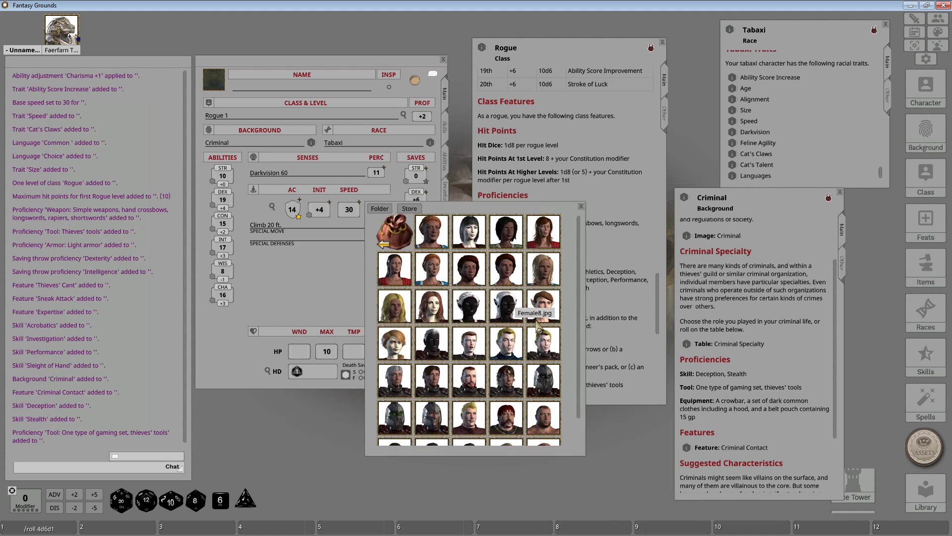
{"action": "left_click", "coordinate": [395, 243]}
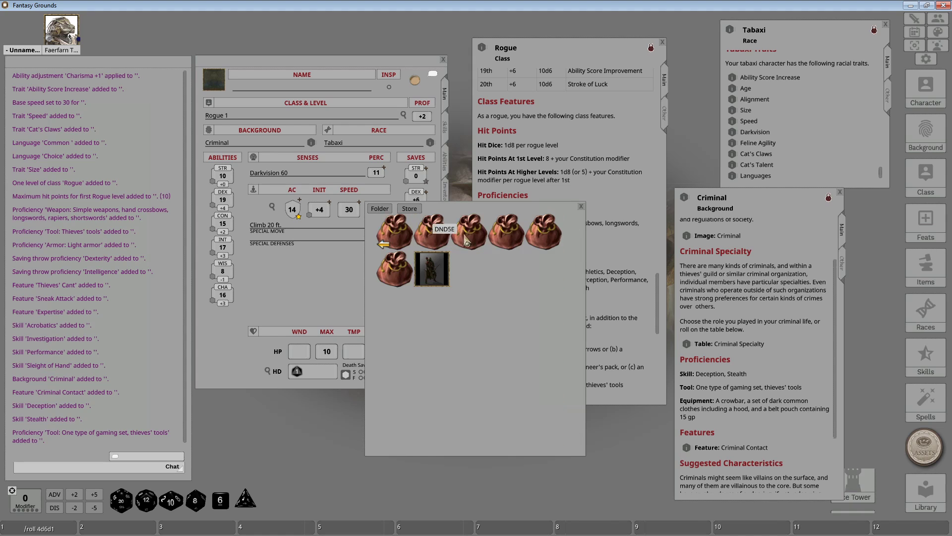
{"action": "left_click", "coordinate": [508, 223]}
{"action": "scroll", "coordinate": [520, 318], "scroll_direction": "down", "scroll_amount": 1}
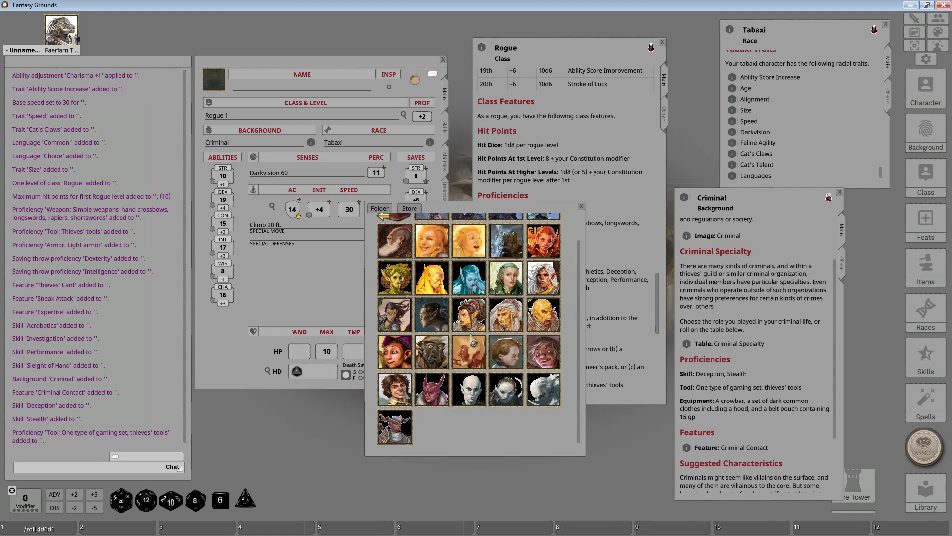
{"action": "scroll", "coordinate": [549, 328], "scroll_direction": "up", "scroll_amount": 2}
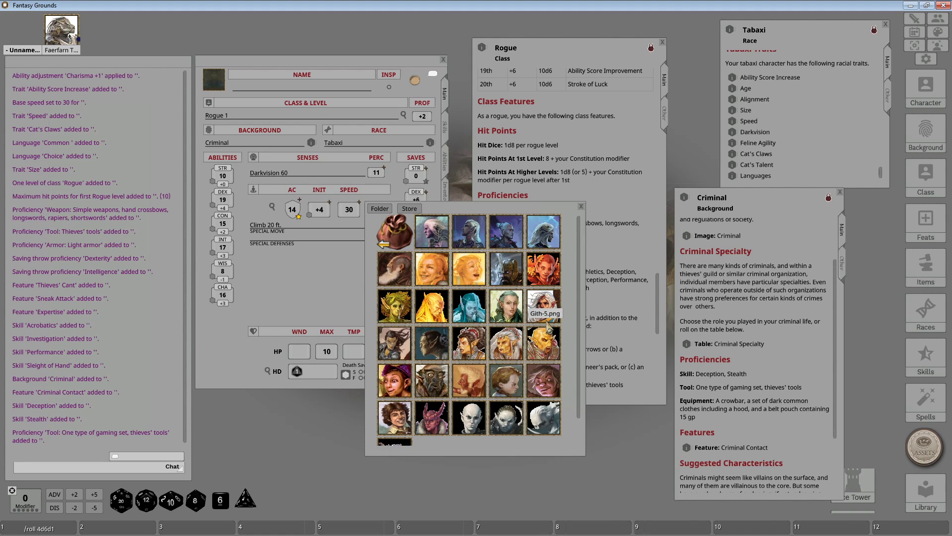
{"action": "left_click", "coordinate": [384, 242]}
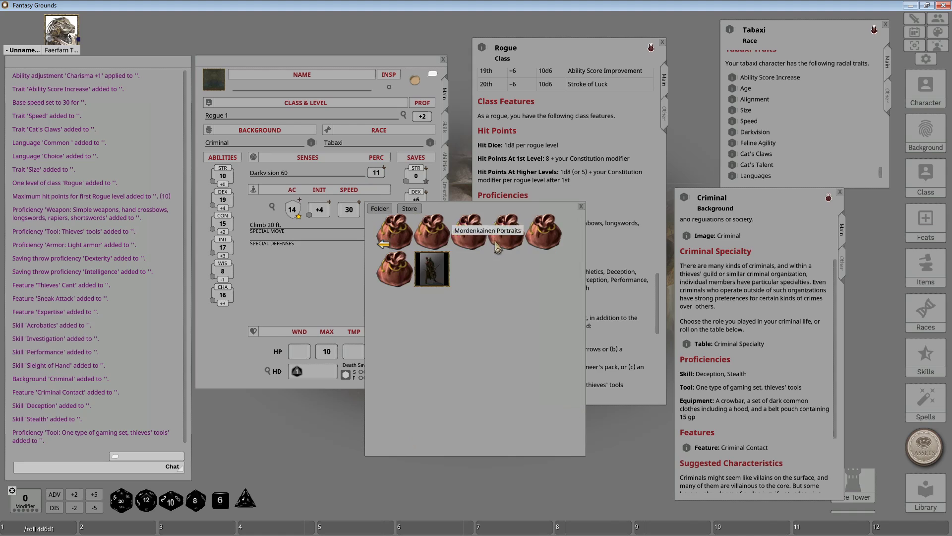
{"action": "left_click", "coordinate": [548, 243]}
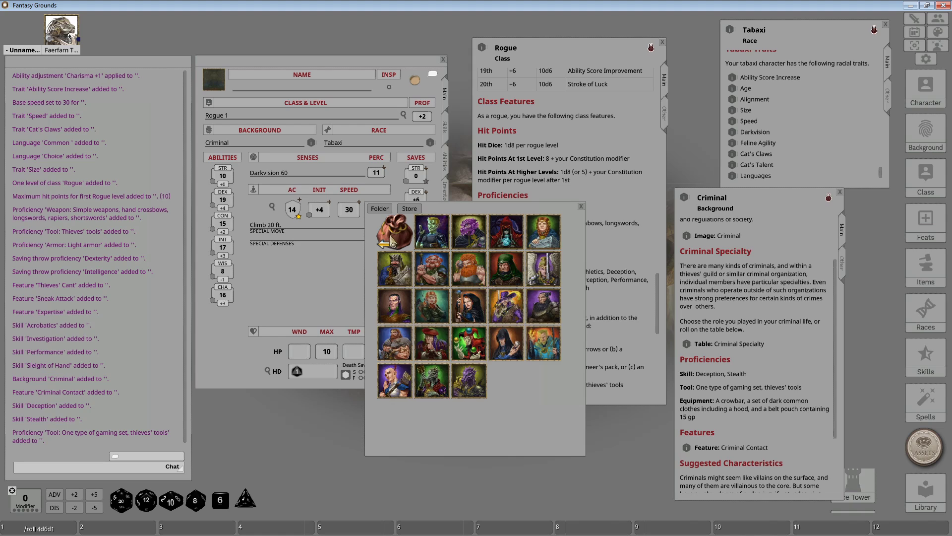
{"action": "left_click", "coordinate": [394, 235]}
Assign the blonde, pointed-eared portrait from the Xanathar Portraits folder and name the character Clever Needle.
{"action": "left_click", "coordinate": [400, 279]}
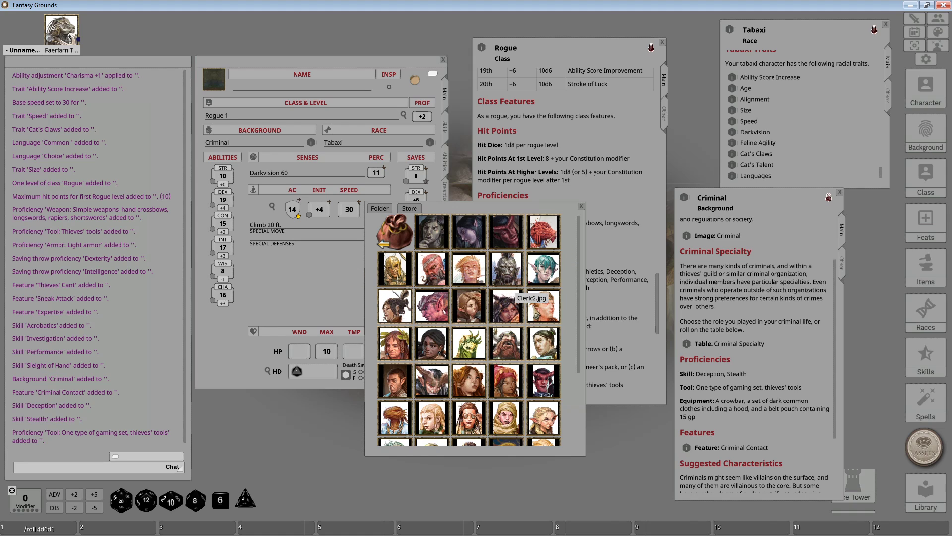
{"action": "scroll", "coordinate": [402, 351], "scroll_direction": "down", "scroll_amount": 1}
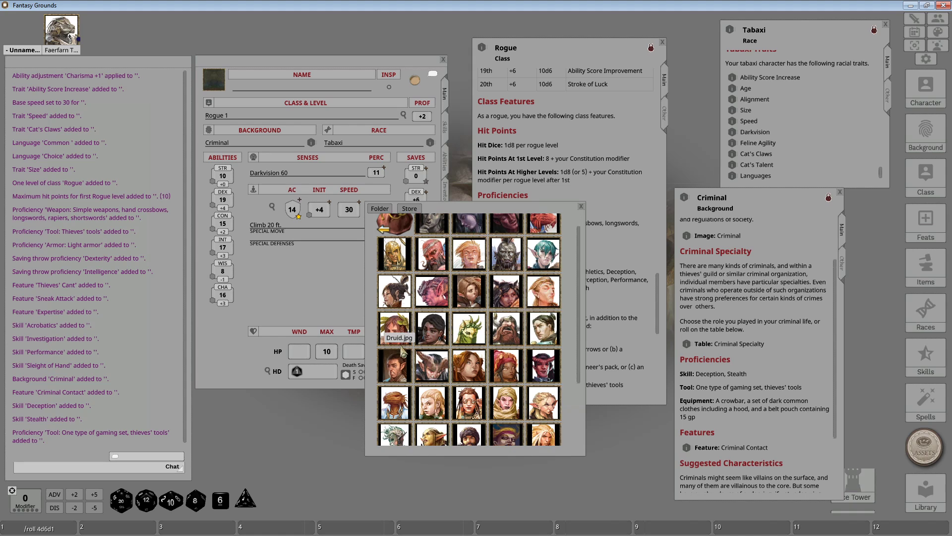
{"action": "scroll", "coordinate": [403, 351], "scroll_direction": "down", "scroll_amount": 1}
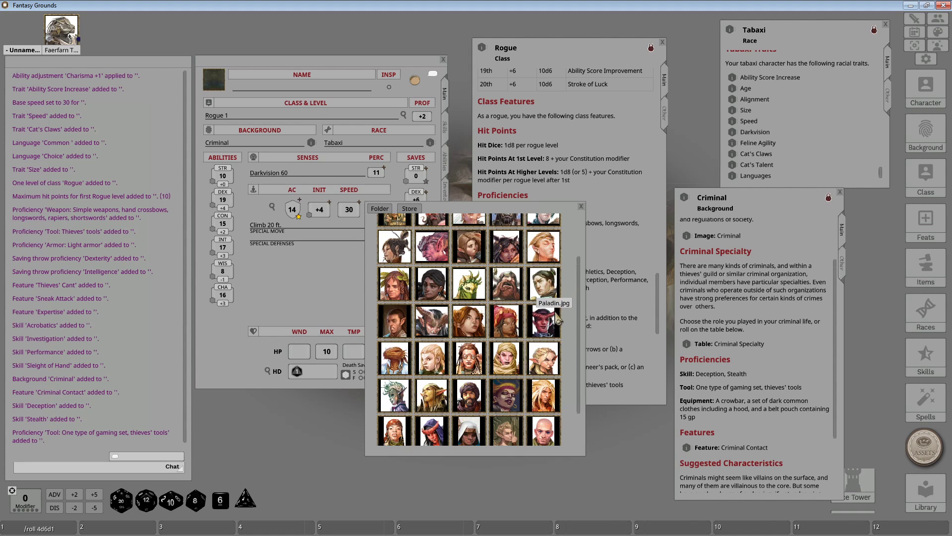
{"action": "scroll", "coordinate": [557, 318], "scroll_direction": "down", "scroll_amount": 1}
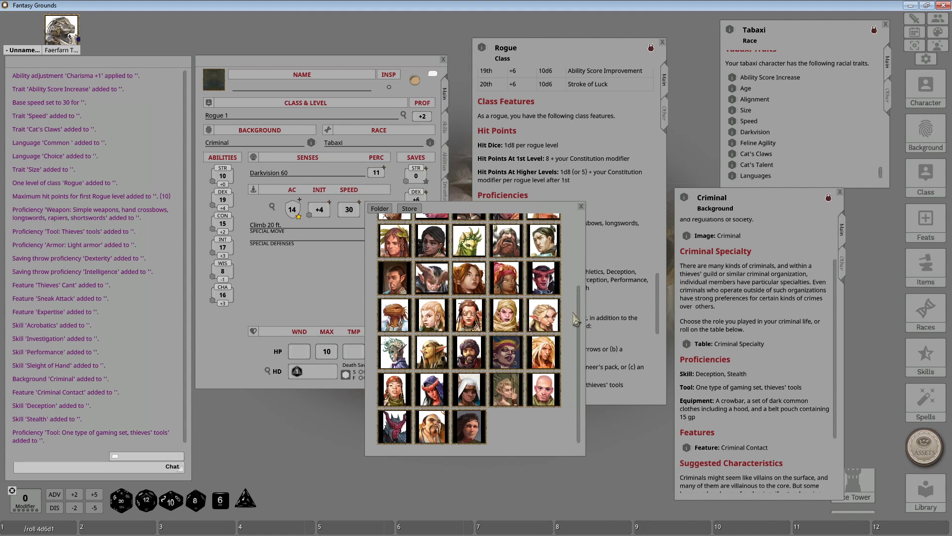
{"action": "left_click", "coordinate": [544, 314]}
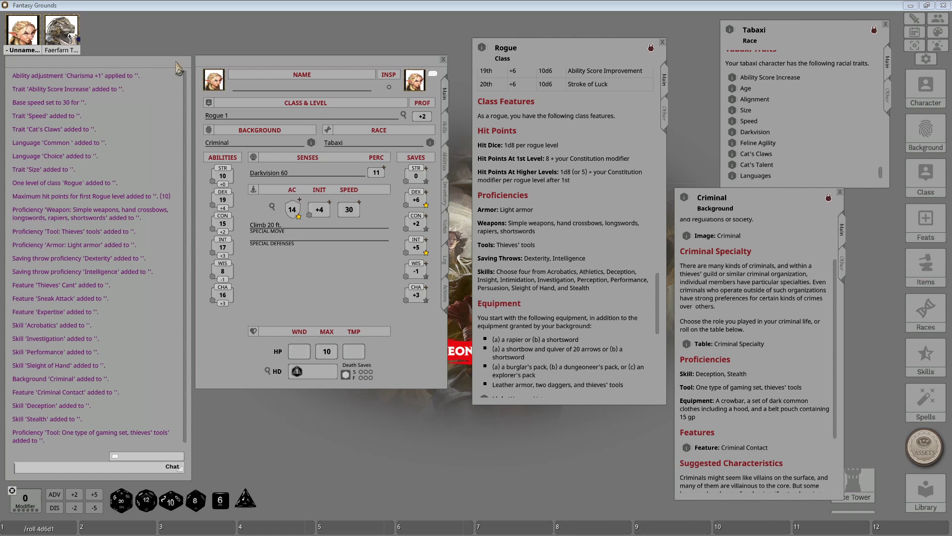
{"action": "left_click", "coordinate": [256, 89]}
{"action": "type", "text": "Clever Needle"}
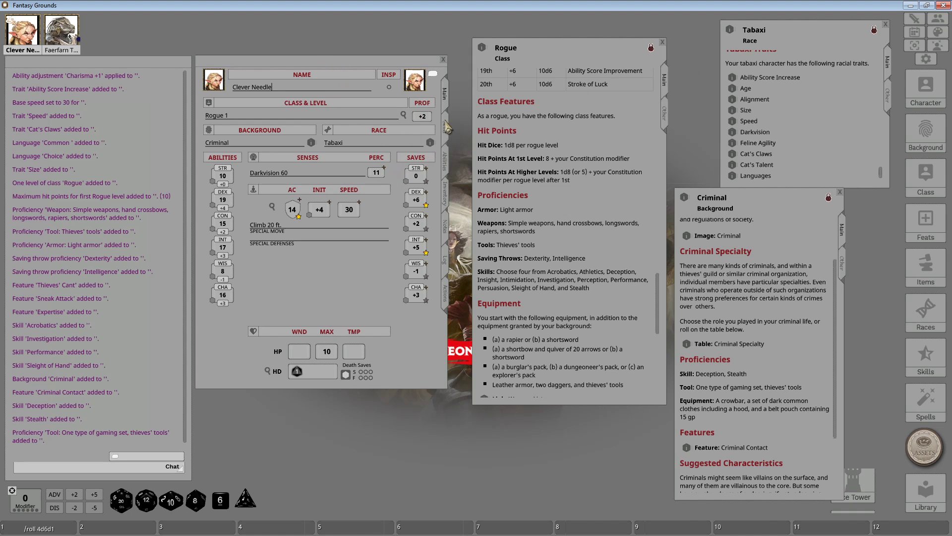
Show the character's inventory and open the Weapon List linked under the Rogue's starting equipment, keeping the equipment choices readable above it.
{"action": "left_click", "coordinate": [446, 160]}
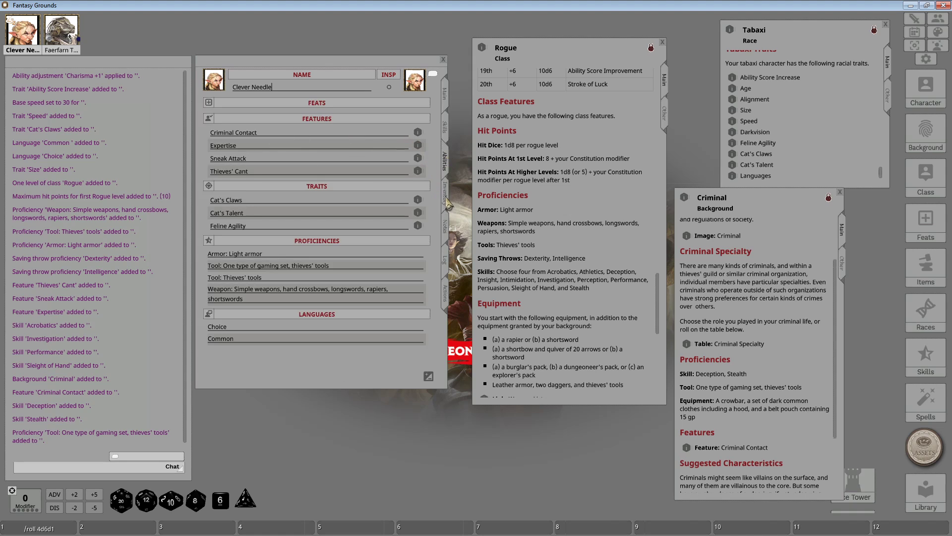
{"action": "left_click", "coordinate": [446, 198]}
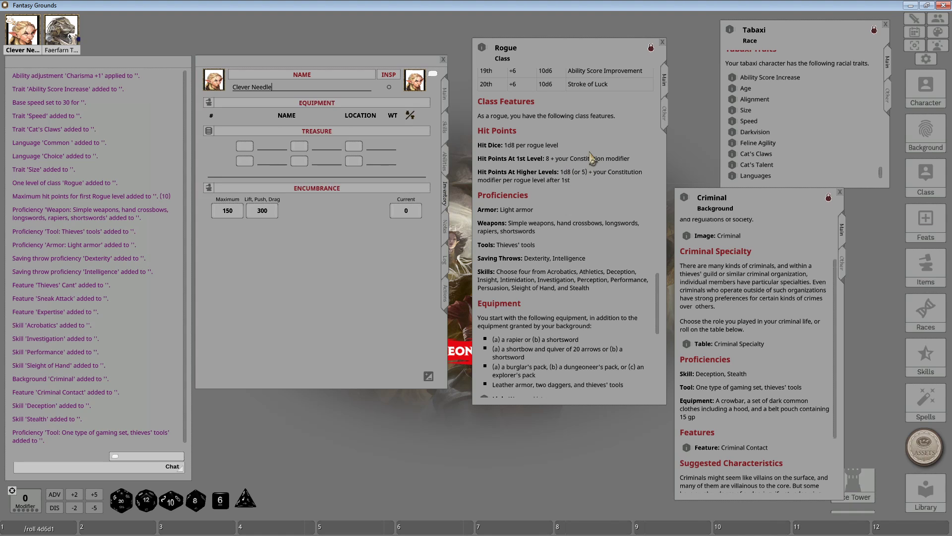
{"action": "scroll", "coordinate": [590, 221], "scroll_direction": "up", "scroll_amount": 5}
{"action": "scroll", "coordinate": [590, 220], "scroll_direction": "up", "scroll_amount": 6}
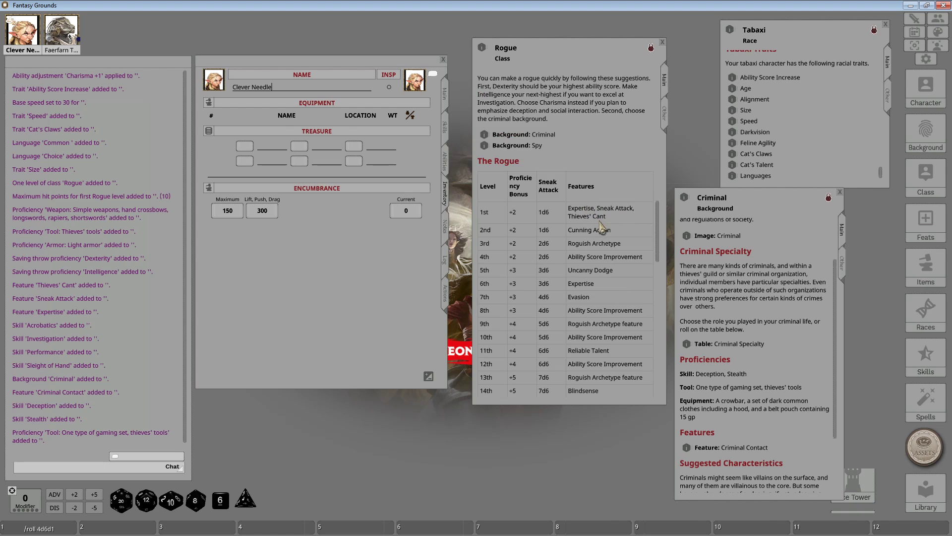
{"action": "scroll", "coordinate": [609, 245], "scroll_direction": "down", "scroll_amount": 2}
{"action": "scroll", "coordinate": [610, 244], "scroll_direction": "down", "scroll_amount": 10}
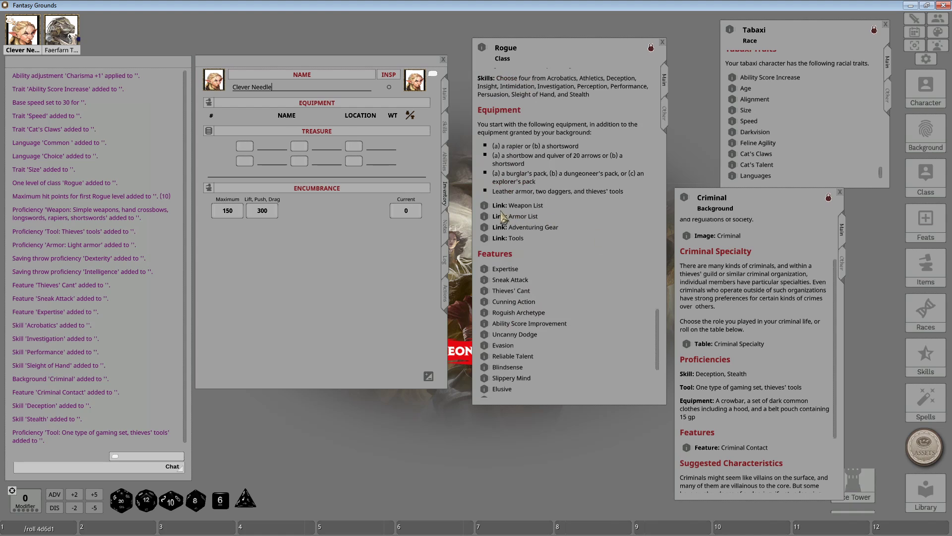
{"action": "left_click", "coordinate": [485, 206]}
{"action": "left_click_drag", "start_coordinate": [595, 201], "coordinate": [513, 203]}
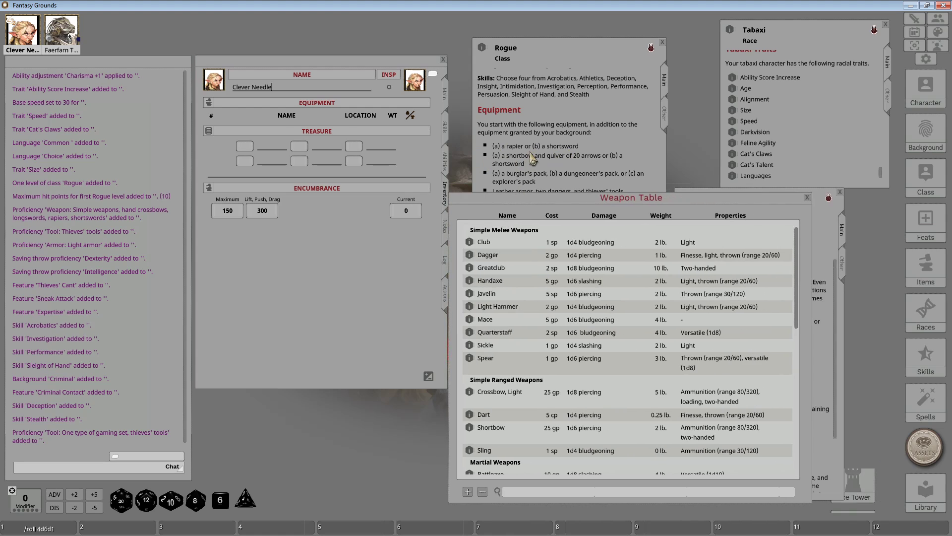
{"action": "left_click_drag", "start_coordinate": [545, 200], "coordinate": [548, 210]}
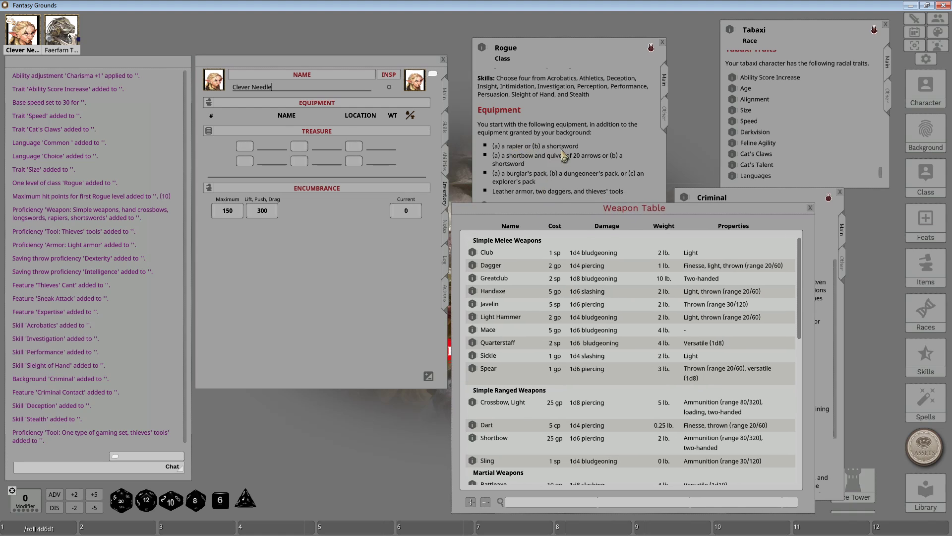
Add a Shortsword from the martial weapons in the Weapon Table to the character's equipment.
{"action": "scroll", "coordinate": [524, 382], "scroll_direction": "down", "scroll_amount": 5}
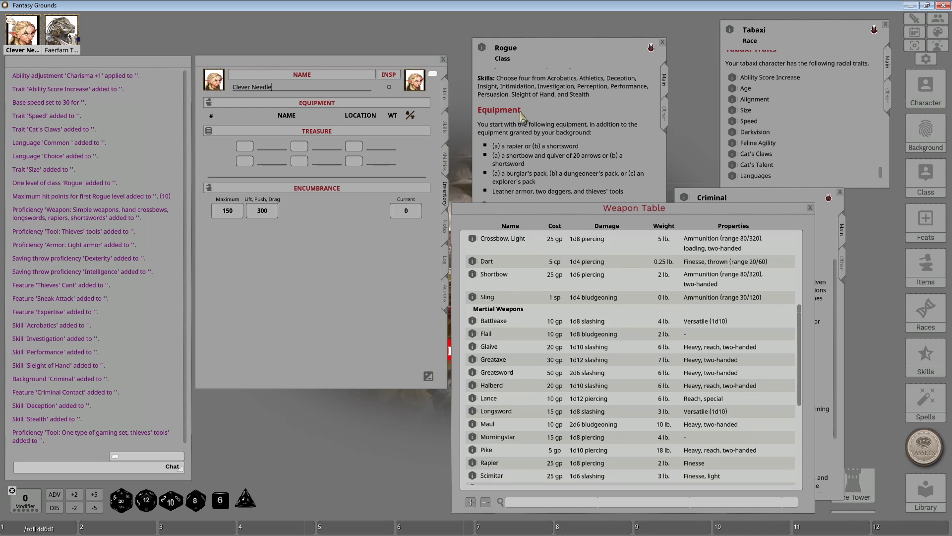
{"action": "left_click", "coordinate": [547, 94]}
{"action": "scroll", "coordinate": [588, 215], "scroll_direction": "up", "scroll_amount": 4}
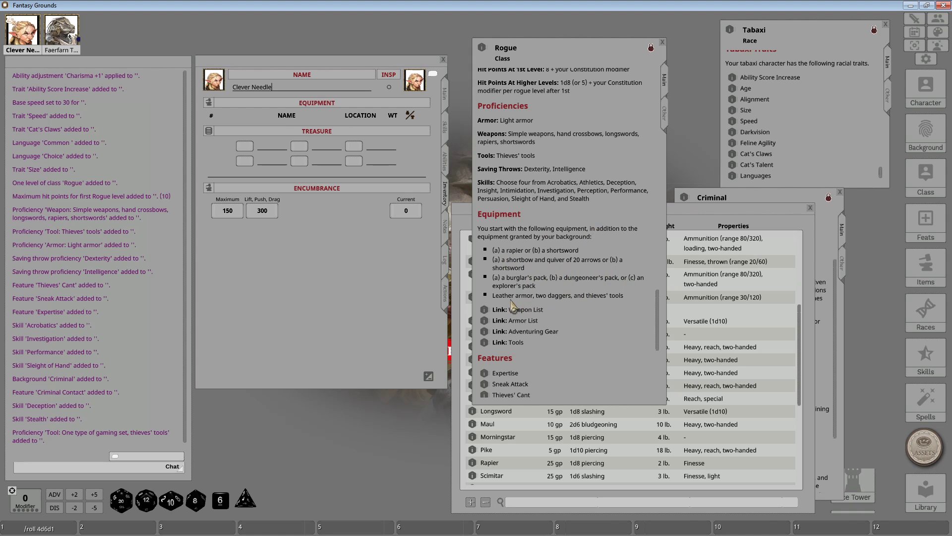
{"action": "left_click", "coordinate": [705, 212]}
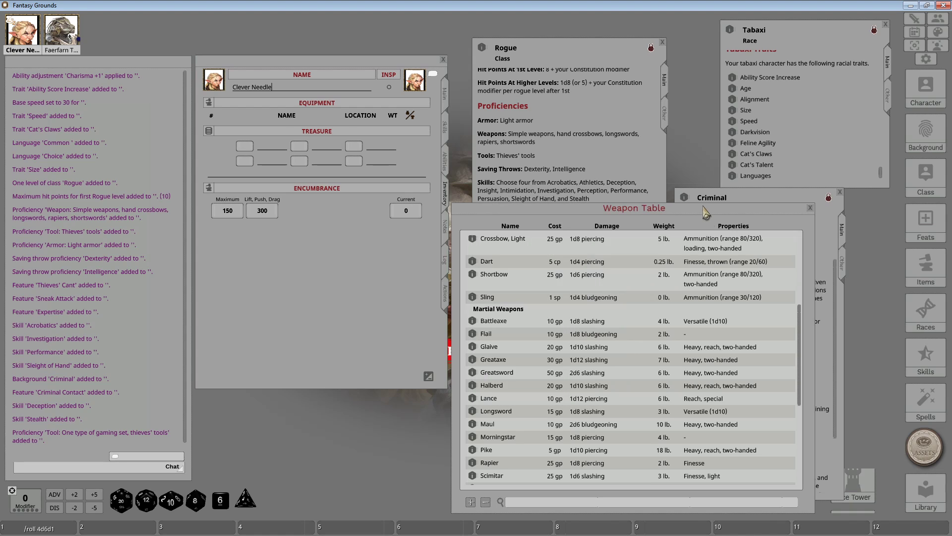
{"action": "scroll", "coordinate": [578, 385], "scroll_direction": "down", "scroll_amount": 4}
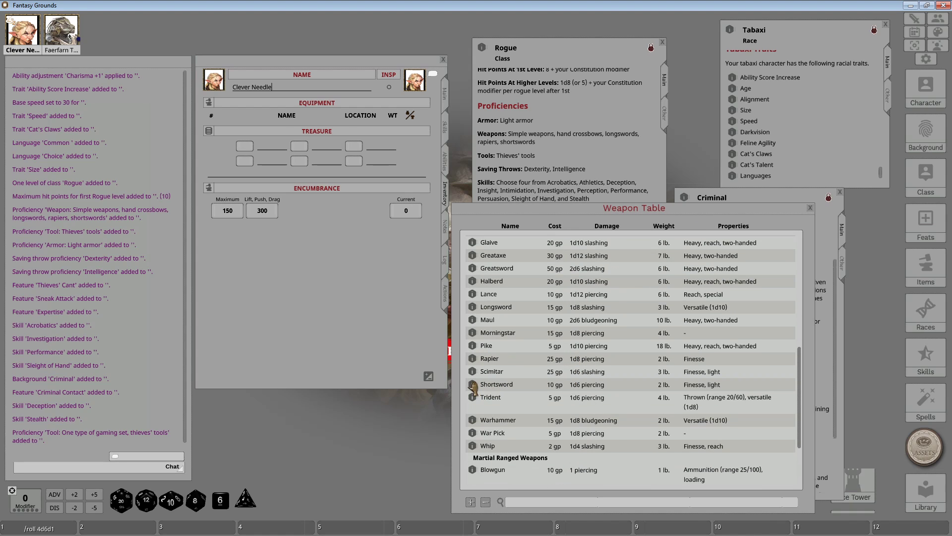
{"action": "left_click_drag", "start_coordinate": [472, 385], "coordinate": [287, 251]}
Check the Rogue's equipment choices and add a Shortbow from the simple ranged weapons in the Weapon Table to the character's equipment.
{"action": "left_click", "coordinate": [556, 157]}
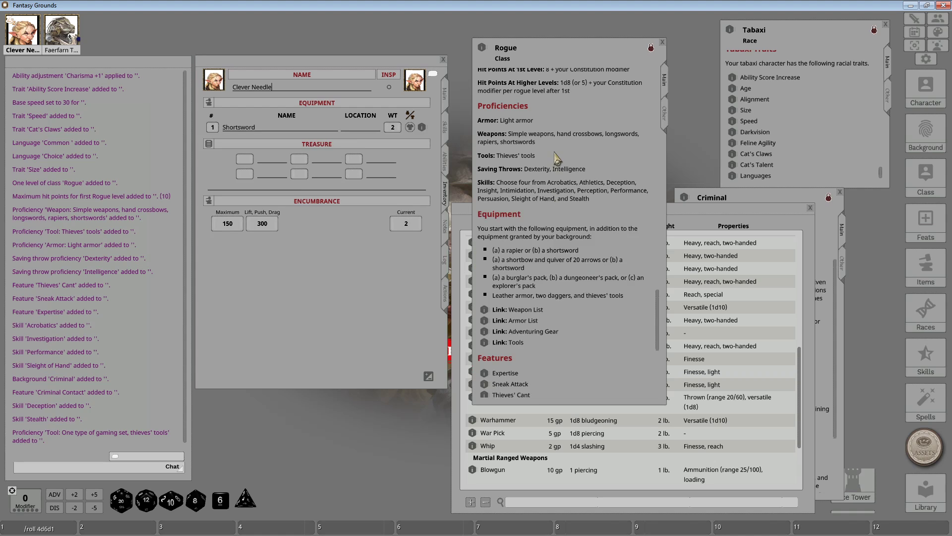
{"action": "left_click_drag", "start_coordinate": [555, 53], "coordinate": [556, 20]}
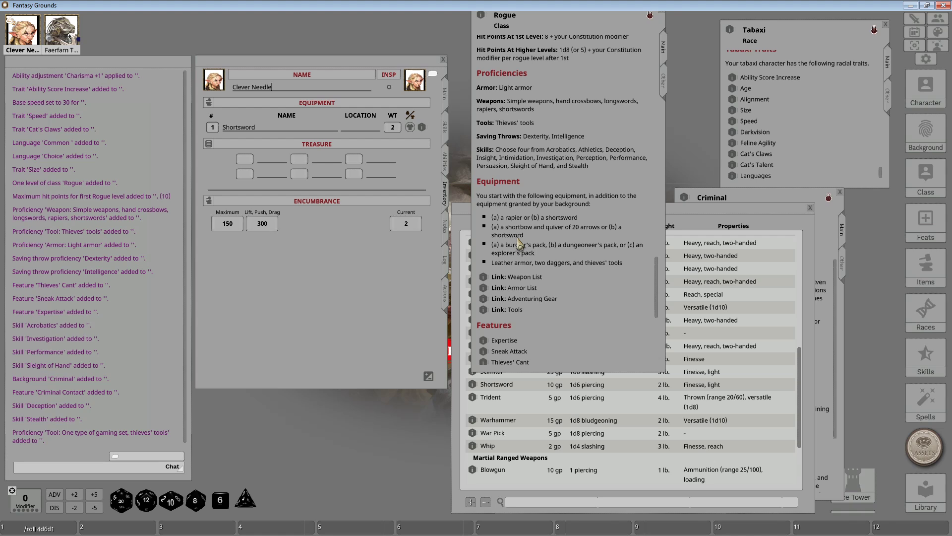
{"action": "left_click_drag", "start_coordinate": [710, 216], "coordinate": [735, 214]}
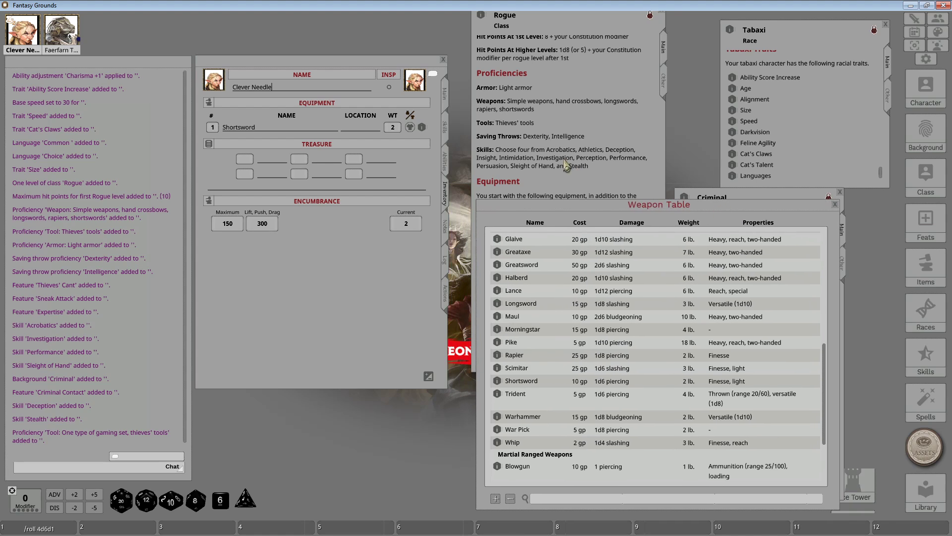
{"action": "left_click", "coordinate": [577, 171]}
{"action": "left_click", "coordinate": [735, 209]}
{"action": "scroll", "coordinate": [531, 365], "scroll_direction": "up", "scroll_amount": 8}
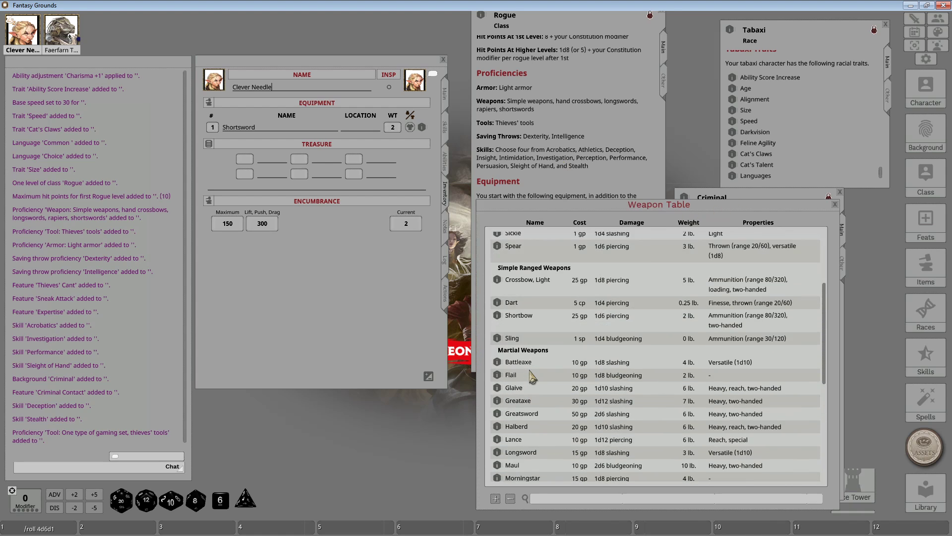
{"action": "scroll", "coordinate": [546, 427], "scroll_direction": "down", "scroll_amount": 8}
{"action": "scroll", "coordinate": [546, 426], "scroll_direction": "down", "scroll_amount": 1}
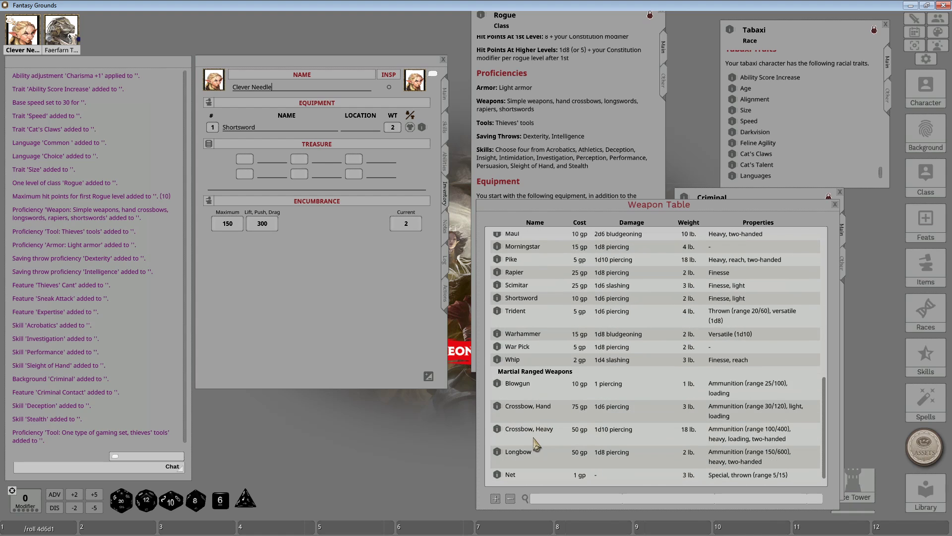
{"action": "scroll", "coordinate": [541, 393], "scroll_direction": "up", "scroll_amount": 5}
{"action": "scroll", "coordinate": [540, 392], "scroll_direction": "up", "scroll_amount": 5}
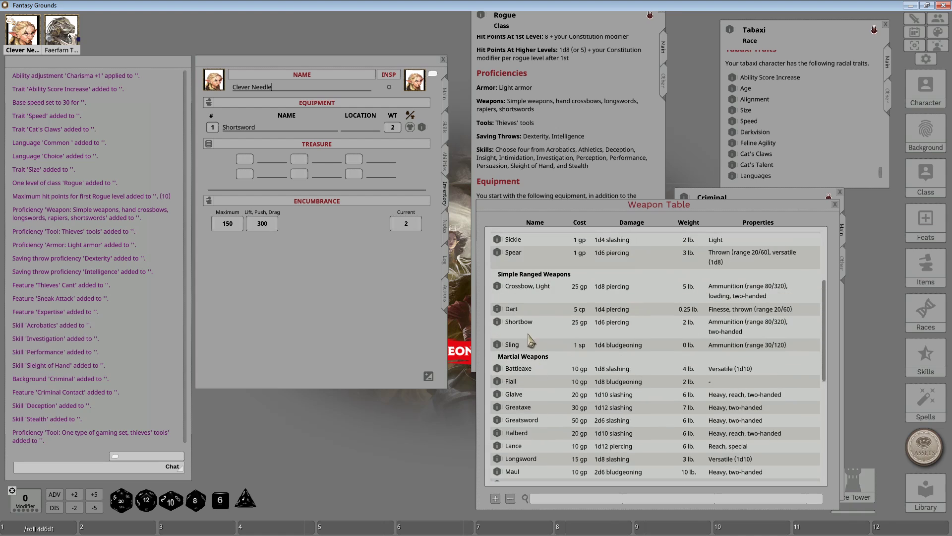
{"action": "left_click_drag", "start_coordinate": [512, 323], "coordinate": [371, 307]}
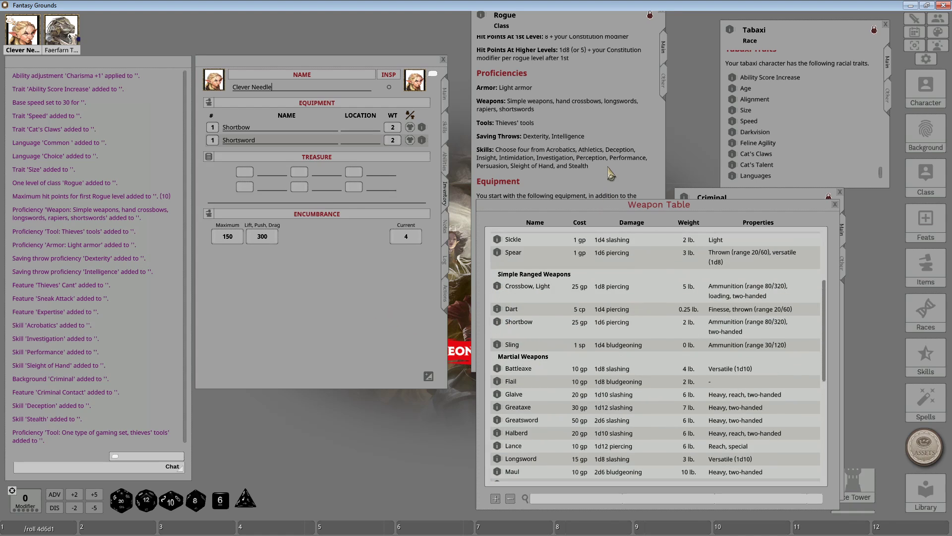
Filter the Weapon Table for "dag", add two Daggers to the character's equipment and close the table.
{"action": "left_click", "coordinate": [612, 174]}
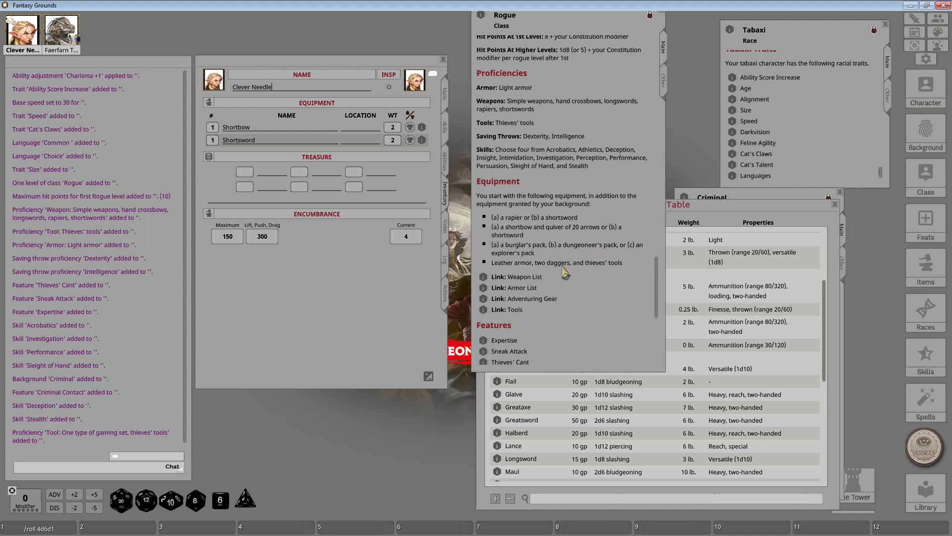
{"action": "left_click", "coordinate": [704, 208]}
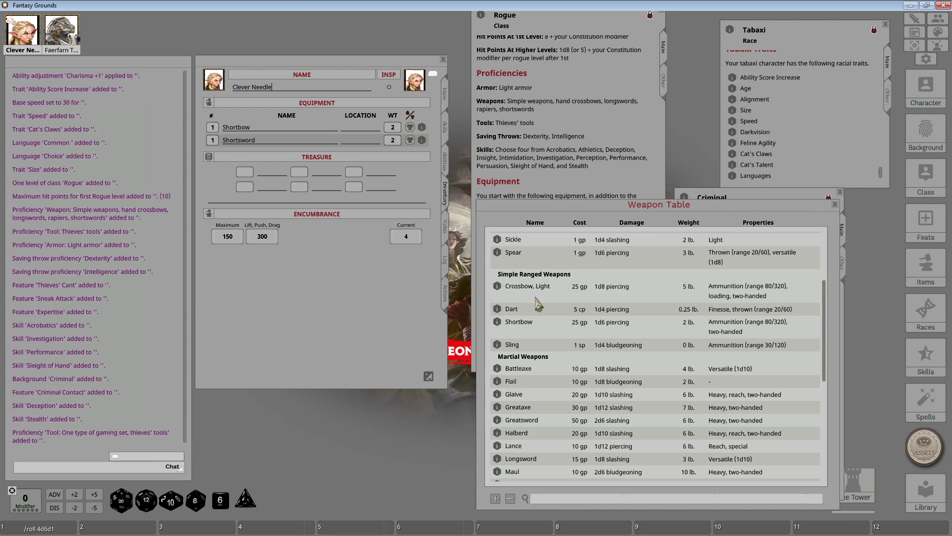
{"action": "scroll", "coordinate": [552, 328], "scroll_direction": "up", "scroll_amount": 3}
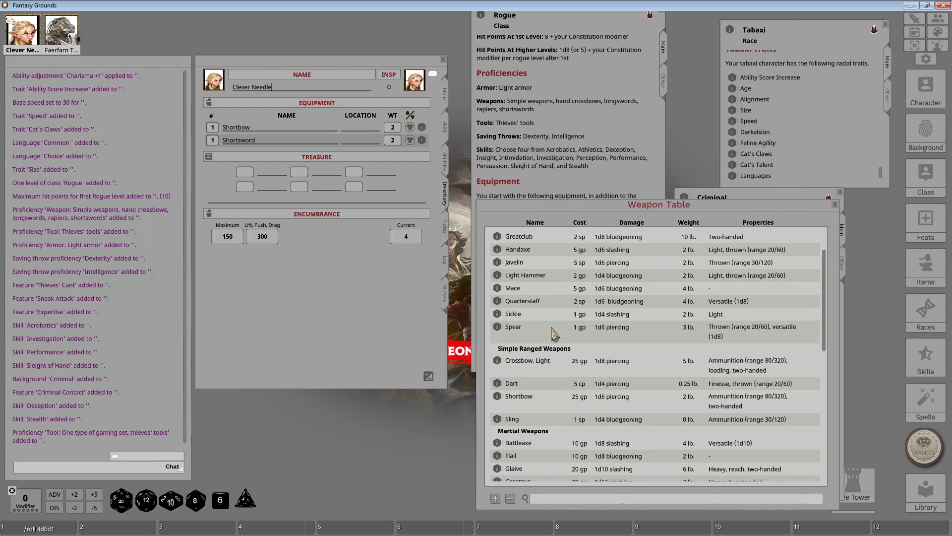
{"action": "scroll", "coordinate": [554, 332], "scroll_direction": "down", "scroll_amount": 7}
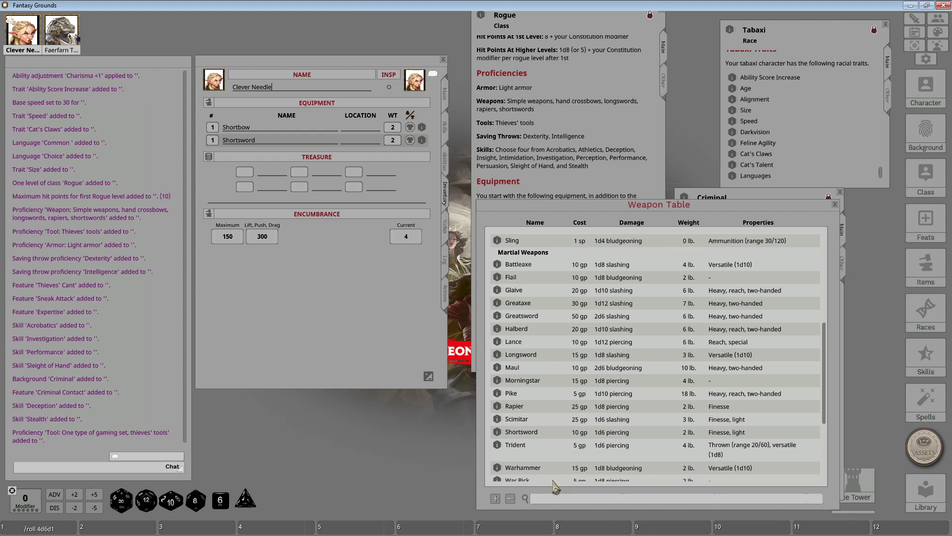
{"action": "scroll", "coordinate": [570, 459], "scroll_direction": "down", "scroll_amount": 5}
{"action": "left_click", "coordinate": [558, 499]}
{"action": "type", "text": "dag"}
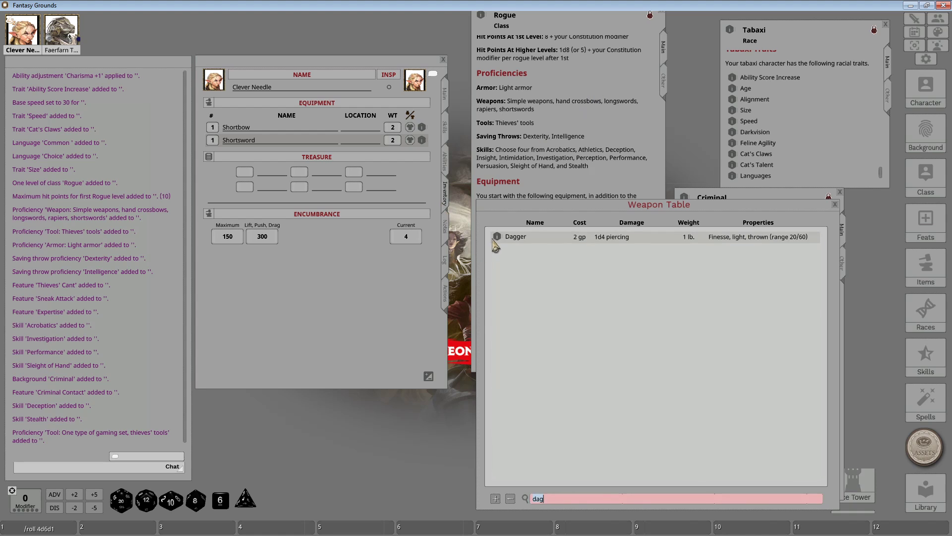
{"action": "left_click_drag", "start_coordinate": [494, 248], "coordinate": [390, 278]}
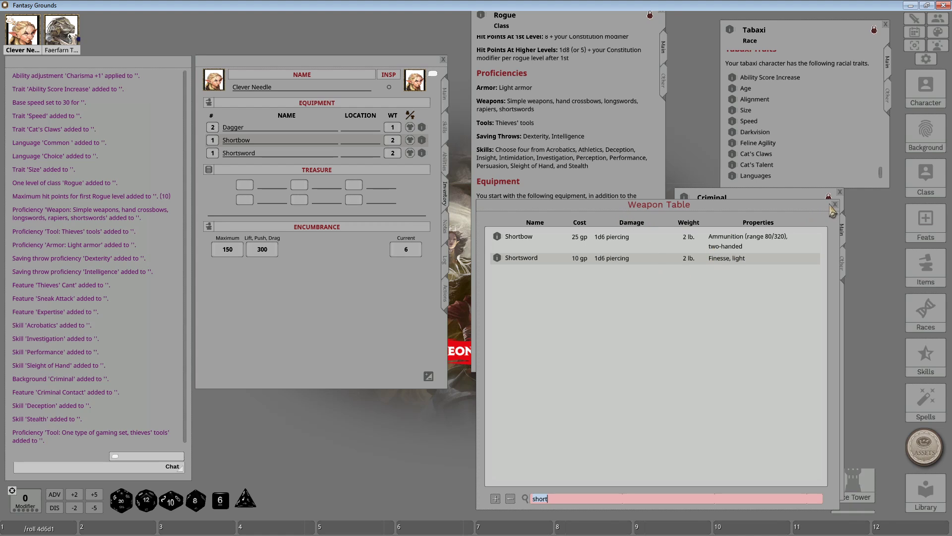
{"action": "left_click", "coordinate": [836, 205]}
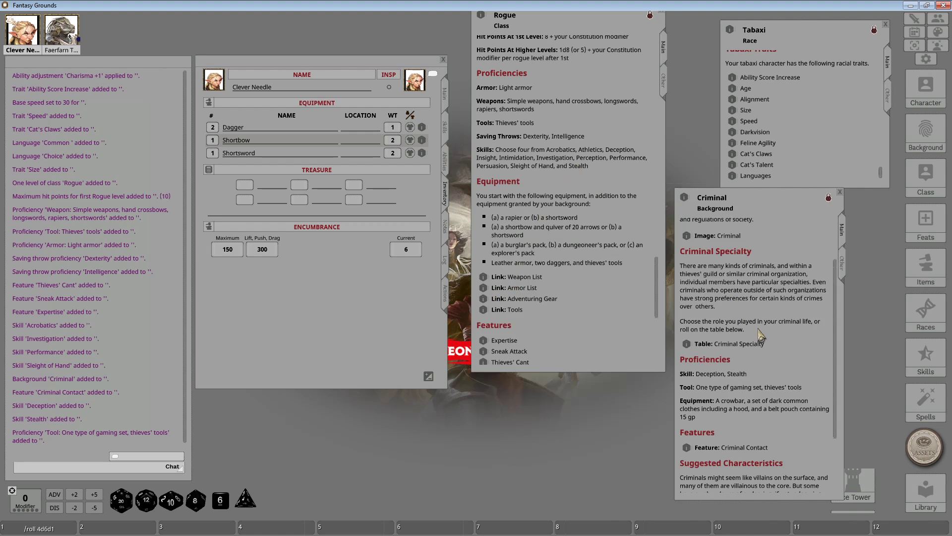
Add Leather light armor from the Rogue's linked Armor List to the character's equipment and close the table.
{"action": "scroll", "coordinate": [759, 330], "scroll_direction": "down", "scroll_amount": 3}
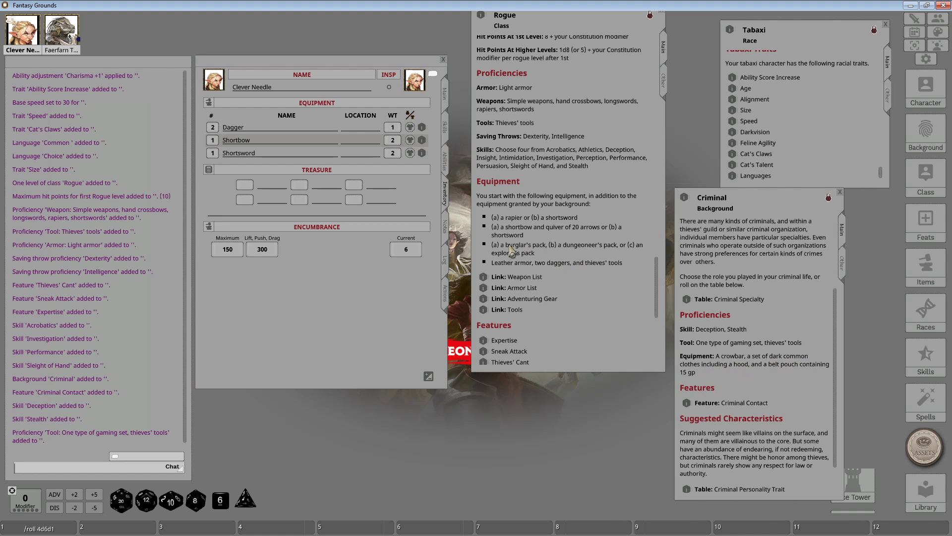
{"action": "left_click", "coordinate": [484, 289]}
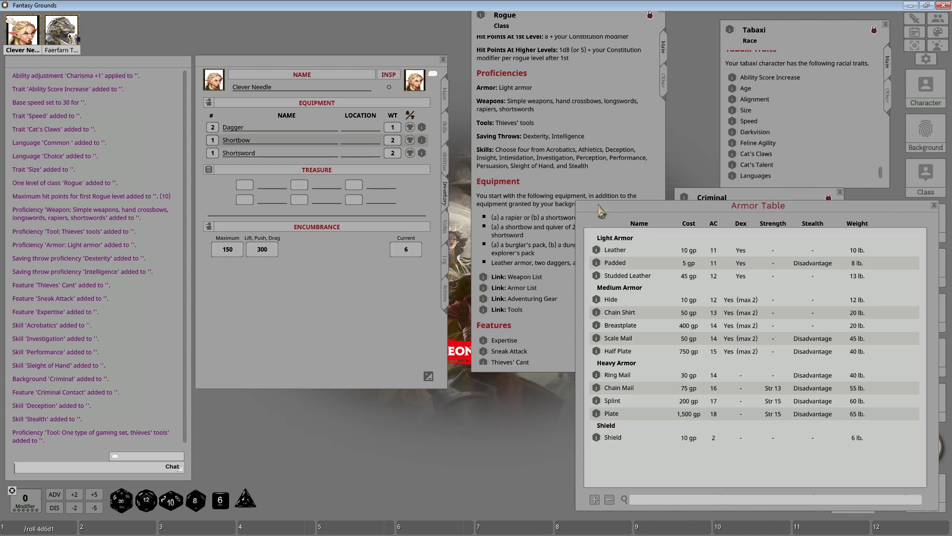
{"action": "left_click_drag", "start_coordinate": [647, 204], "coordinate": [540, 272]}
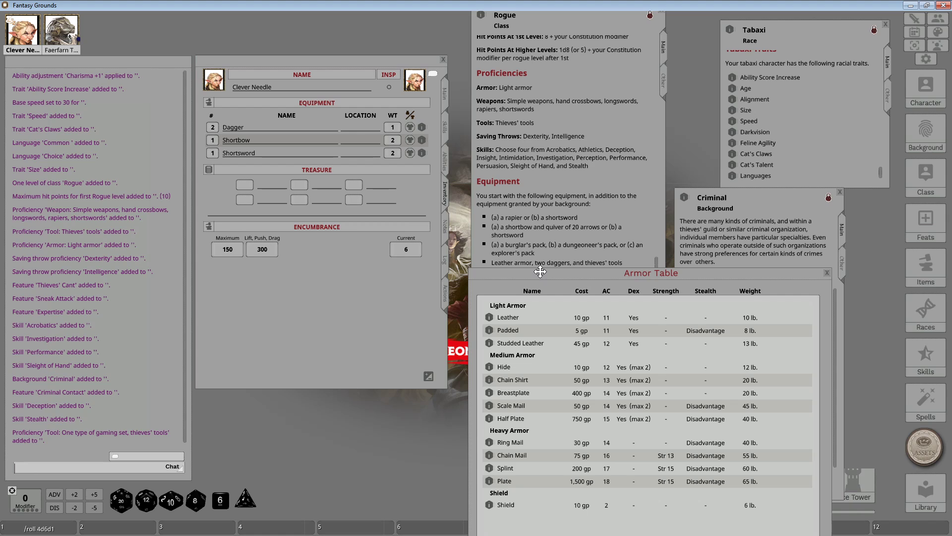
{"action": "left_click_drag", "start_coordinate": [540, 272], "coordinate": [538, 169]}
{"action": "left_click_drag", "start_coordinate": [503, 220], "coordinate": [333, 290]}
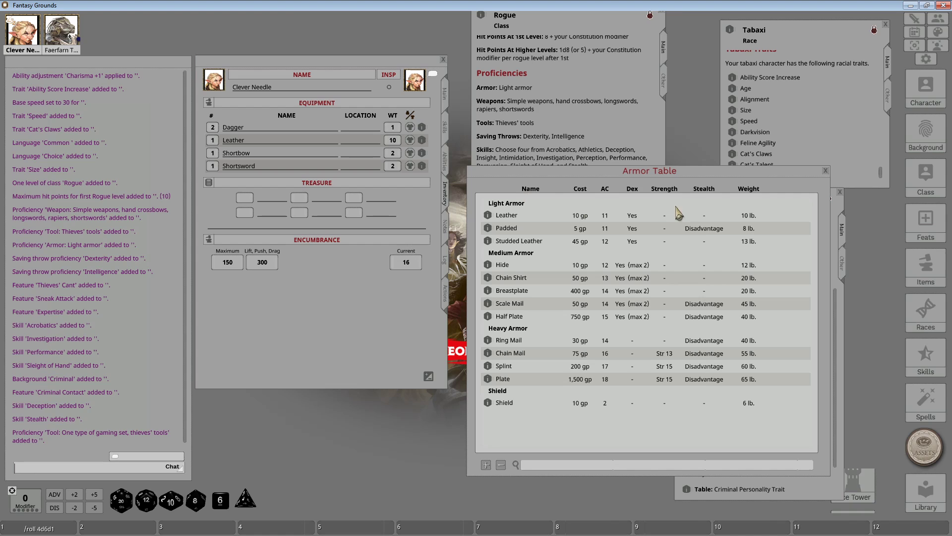
{"action": "left_click", "coordinate": [826, 171]}
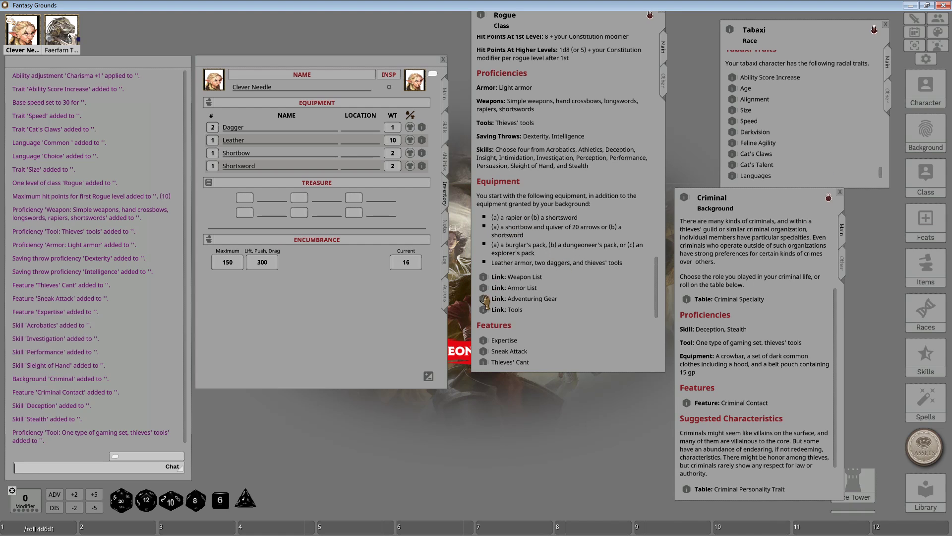
Open the Rogue's linked Adventuring Gear table and add Arrows (20) to the character's equipment.
{"action": "left_click", "coordinate": [484, 298]}
{"action": "left_click_drag", "start_coordinate": [559, 176], "coordinate": [55, 123]}
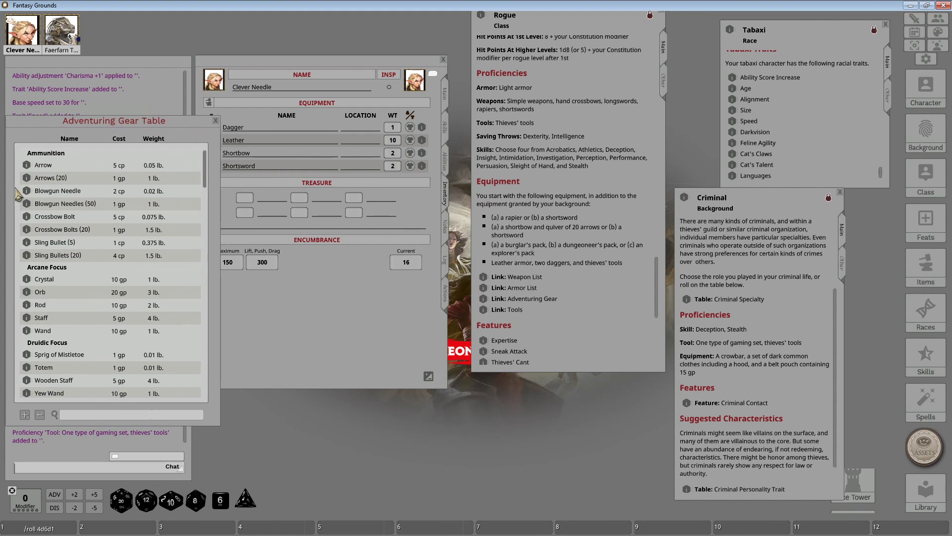
{"action": "left_click_drag", "start_coordinate": [28, 181], "coordinate": [357, 294]}
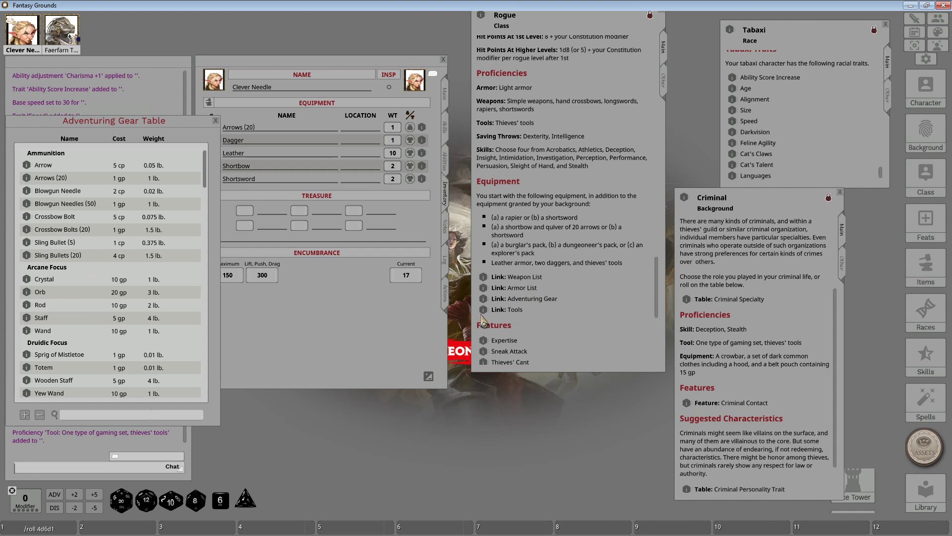
Search the Tools and Adventuring Gear tables for "quiv", add the Quiver to the equipment and close the Tools Table.
{"action": "left_click", "coordinate": [482, 311]}
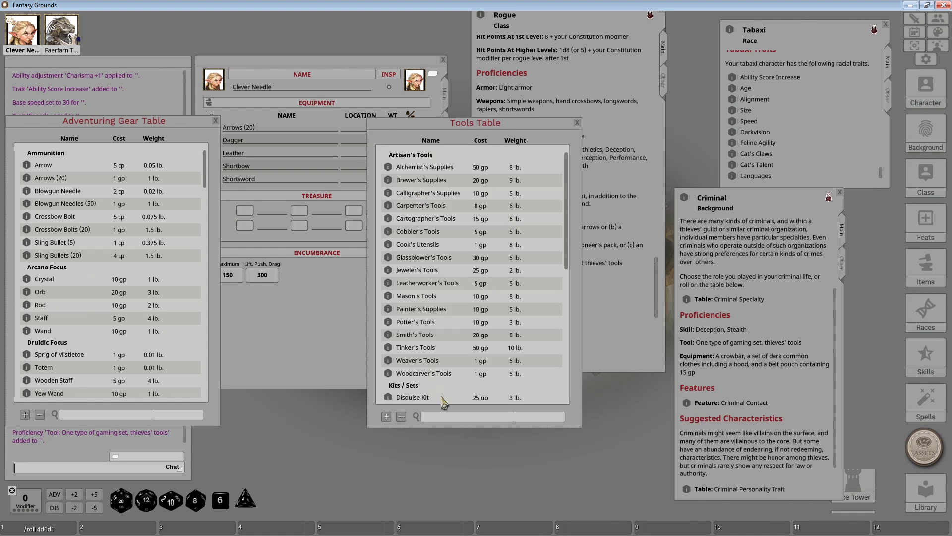
{"action": "left_click", "coordinate": [435, 419]}
{"action": "type", "text": "quiv"}
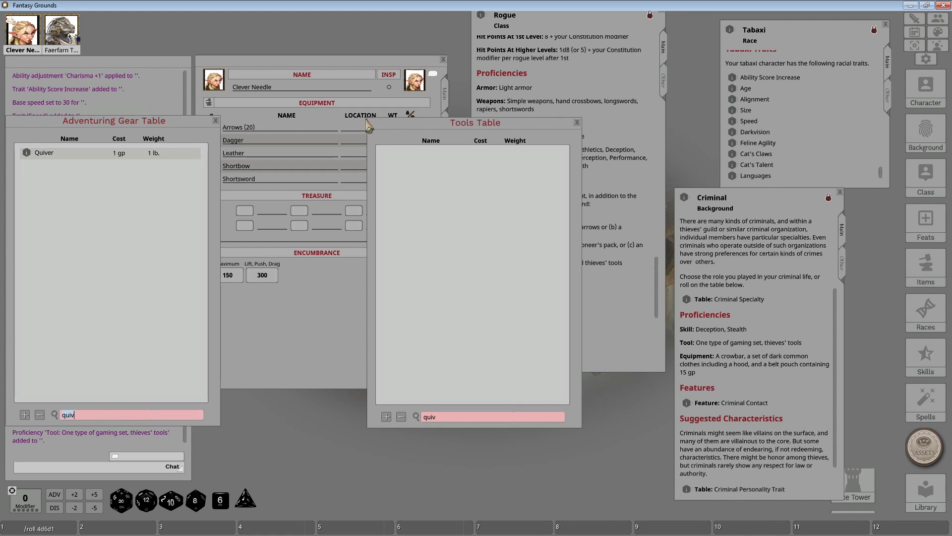
{"action": "left_click_drag", "start_coordinate": [405, 125], "coordinate": [603, 179]}
{"action": "left_click_drag", "start_coordinate": [27, 152], "coordinate": [256, 156]}
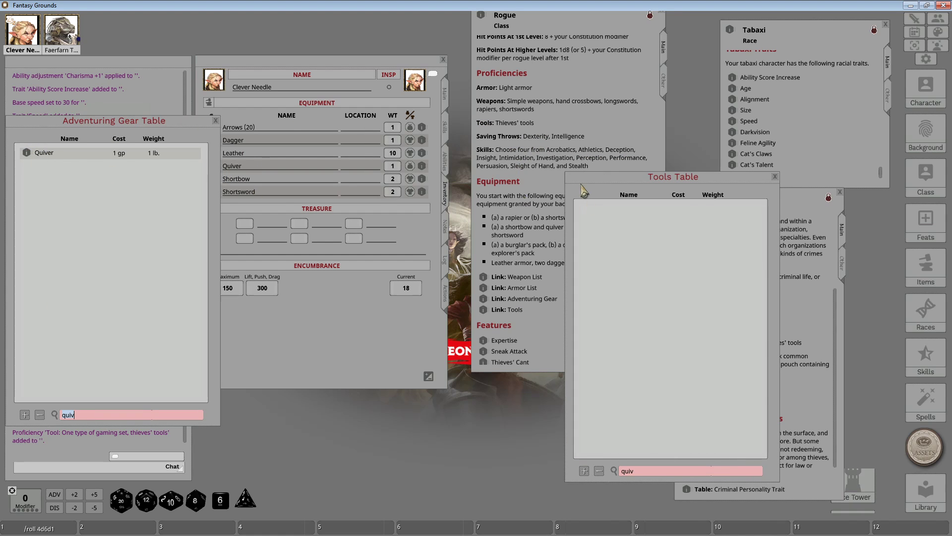
{"action": "left_click", "coordinate": [775, 177]}
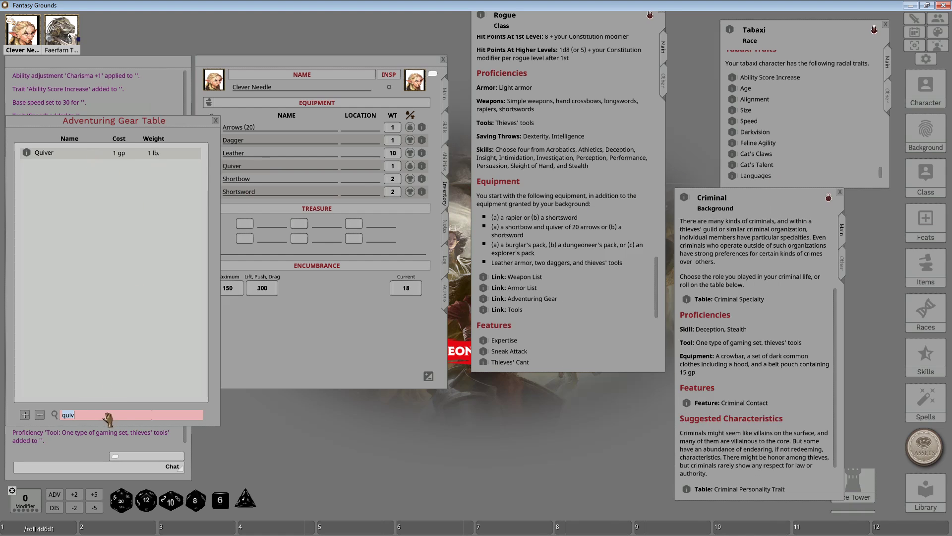
Clear the gear filter, open the Burglar's Pack from the equipment packs and add its contents to the character's inventory.
{"action": "key", "text": "BackSpace"}
{"action": "key", "text": "BackSpace"}
{"action": "key", "text": "BackSpace"}
{"action": "key", "text": "BackSpace"}
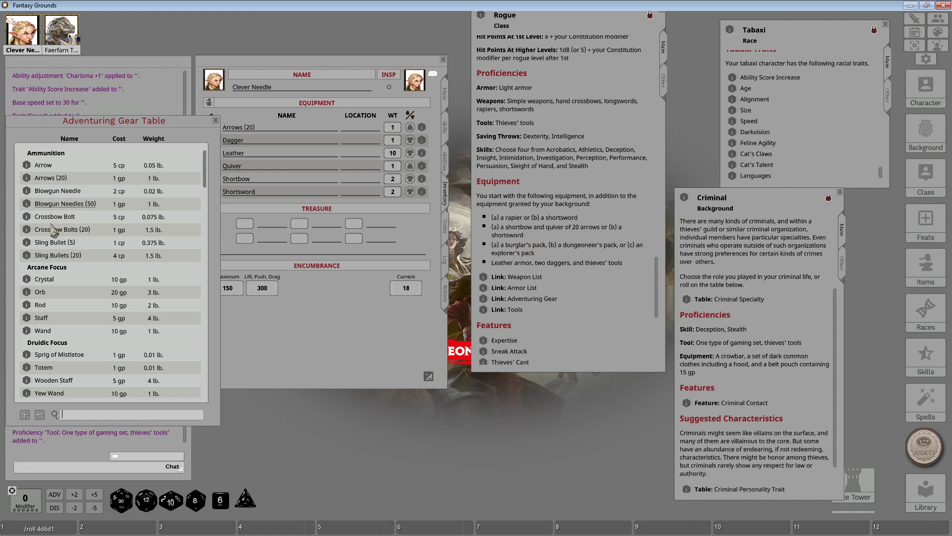
{"action": "scroll", "coordinate": [57, 287], "scroll_direction": "down", "scroll_amount": 4}
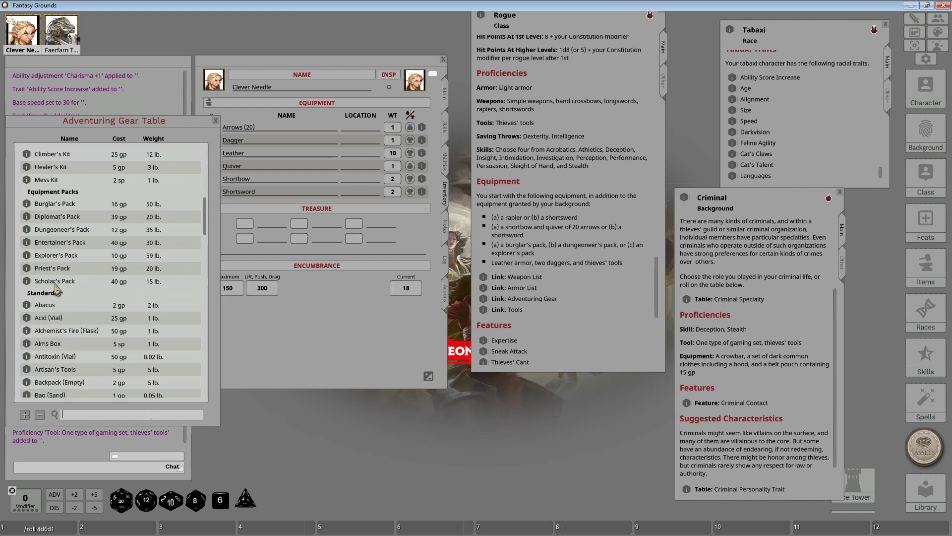
{"action": "left_click", "coordinate": [65, 230]}
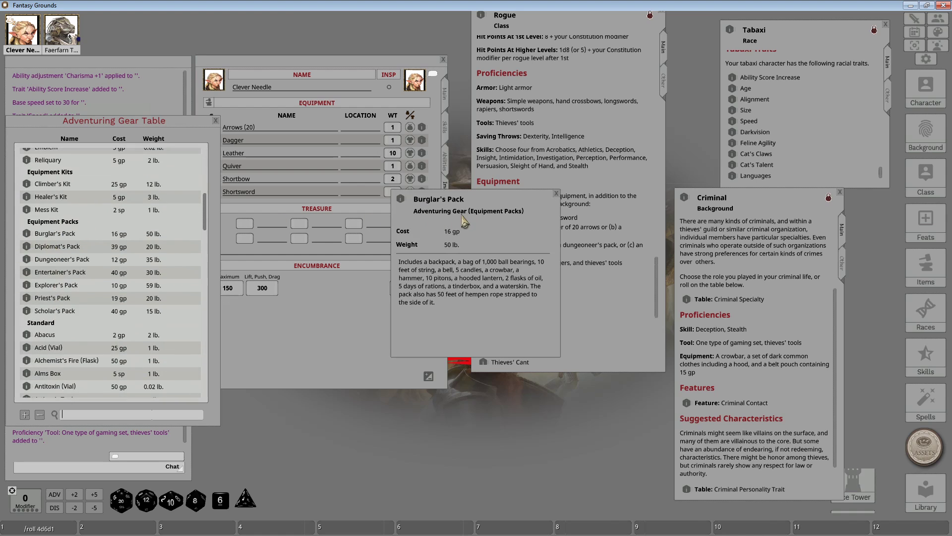
{"action": "left_click_drag", "start_coordinate": [462, 218], "coordinate": [468, 295]}
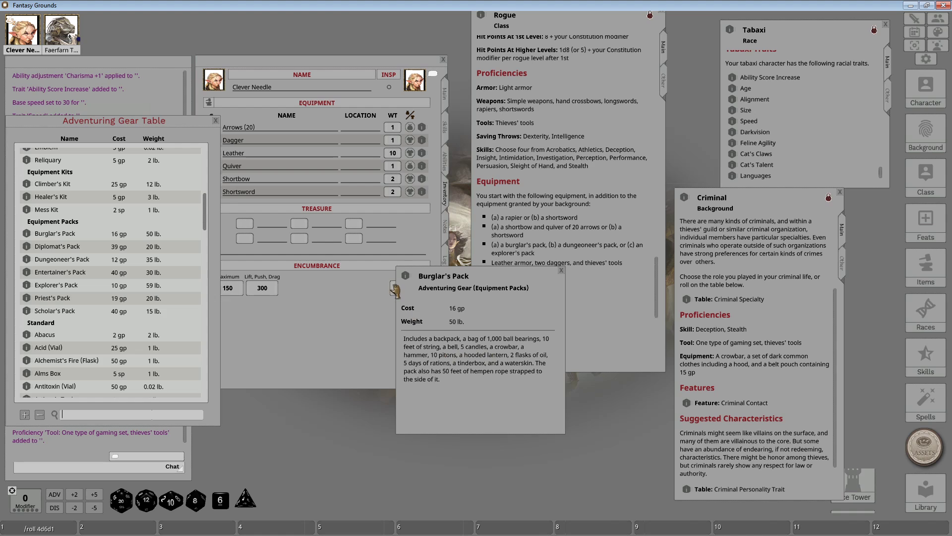
{"action": "left_click_drag", "start_coordinate": [405, 279], "coordinate": [356, 278]}
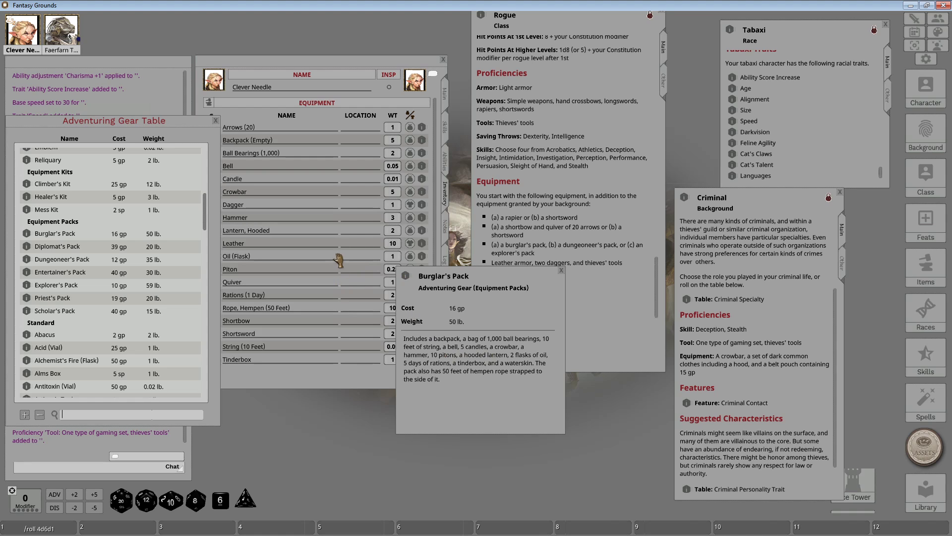
{"action": "left_click", "coordinate": [560, 271]}
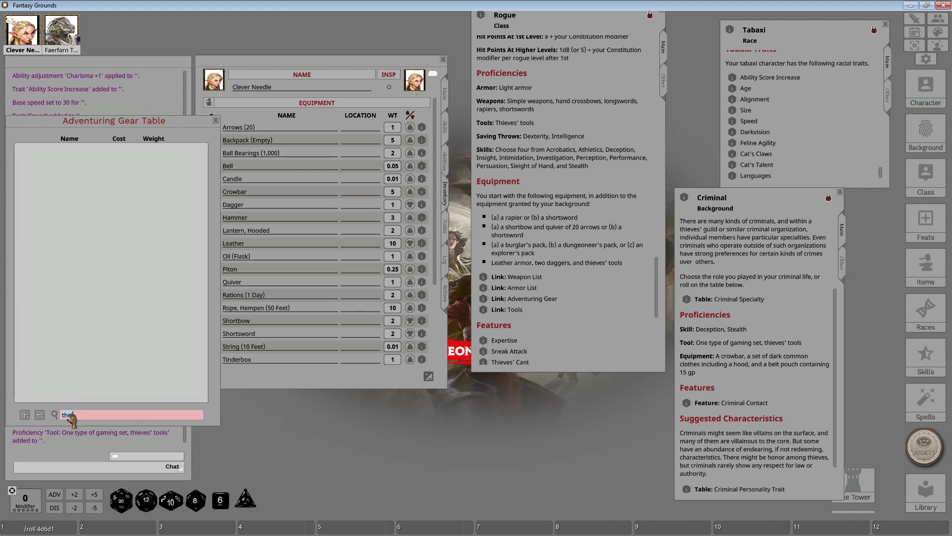
Search the Adventuring Gear Table for "crow" and "cloth" to find the Criminal background's equipment.
{"action": "key", "text": "BackSpace"}
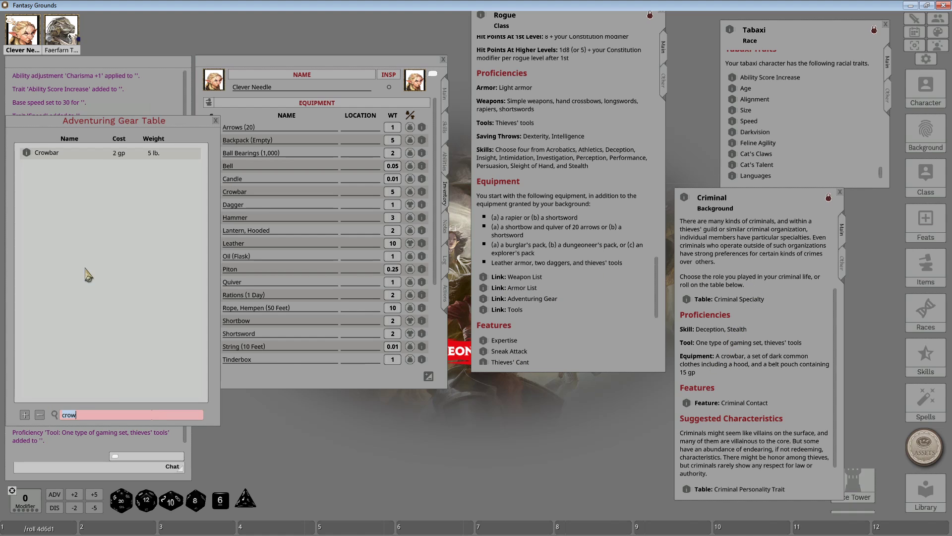
{"action": "scroll", "coordinate": [329, 355], "scroll_direction": "down", "scroll_amount": 5}
{"action": "scroll", "coordinate": [330, 355], "scroll_direction": "up", "scroll_amount": 5}
{"action": "type", "text": "th"}
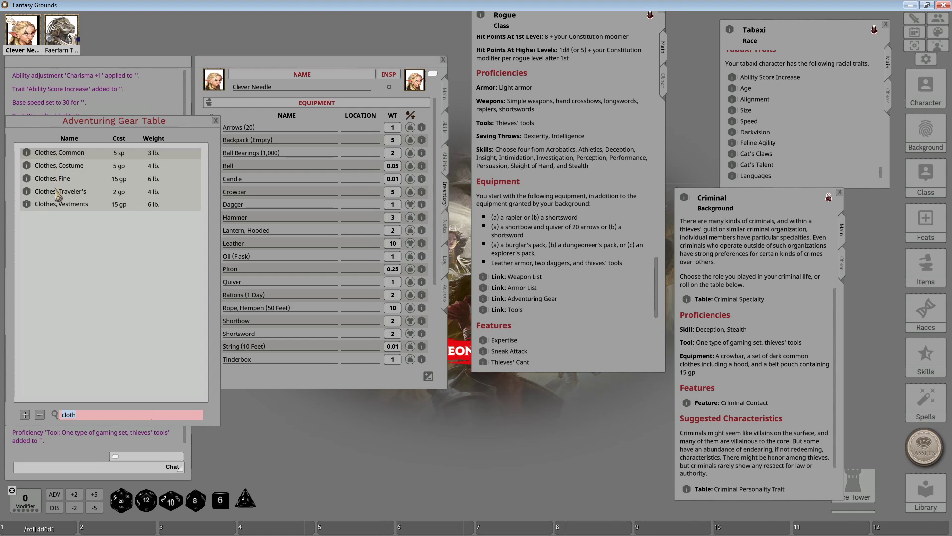
Open the Rogue's linked Tools Table and filter it for "dark".
{"action": "left_click", "coordinate": [483, 309]}
{"action": "left_click_drag", "start_coordinate": [634, 190], "coordinate": [515, 178]}
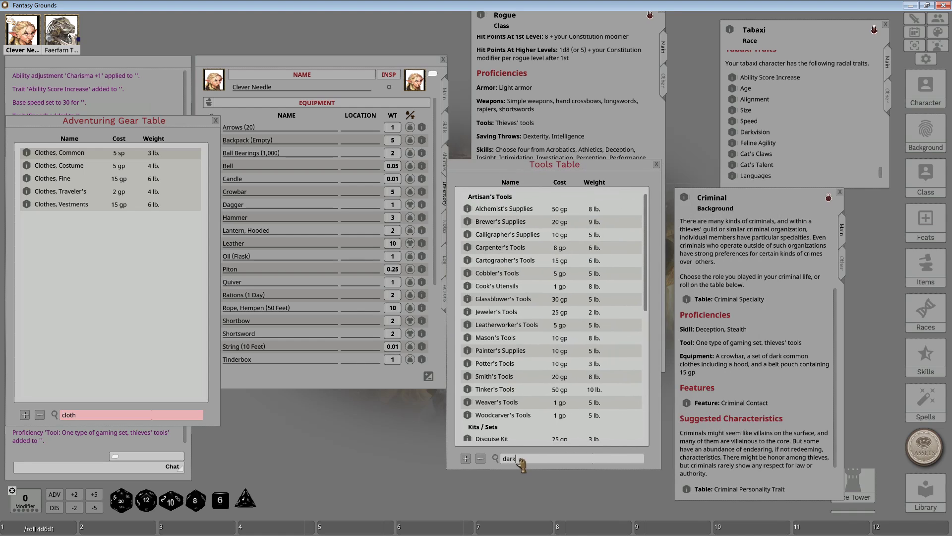
{"action": "key", "text": "Return"}
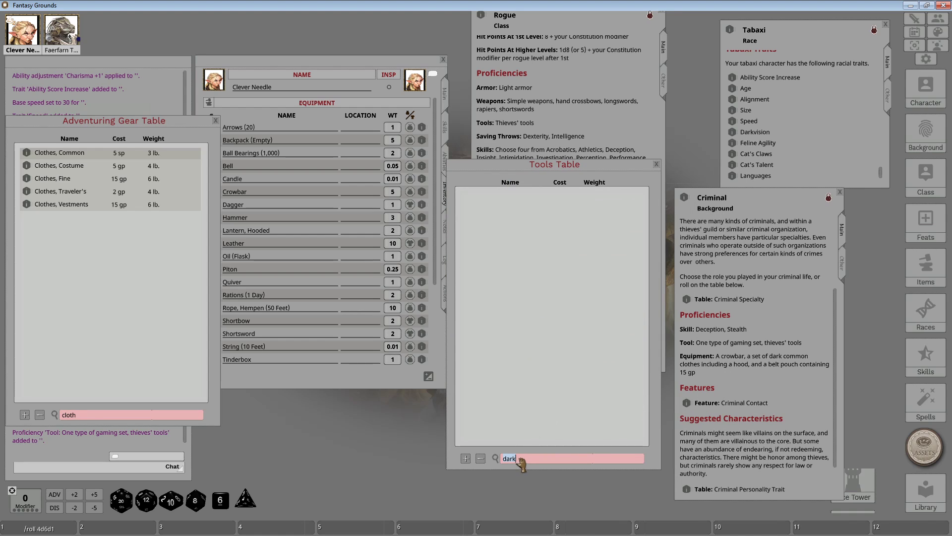
Close the Tools Table, add Clothes, Common to the character's equipment and rename the item "Dark Clothes, Common".
{"action": "left_click", "coordinate": [657, 164]}
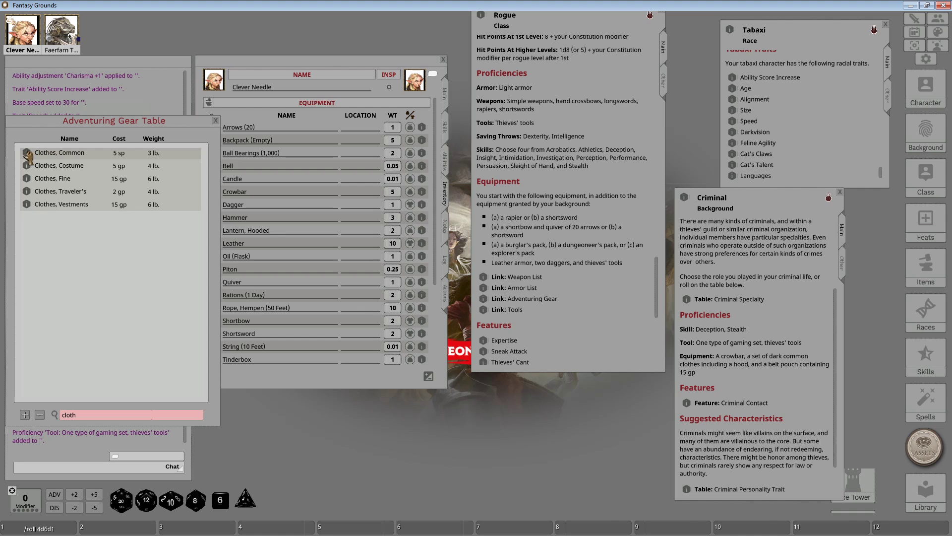
{"action": "left_click_drag", "start_coordinate": [27, 156], "coordinate": [284, 276]}
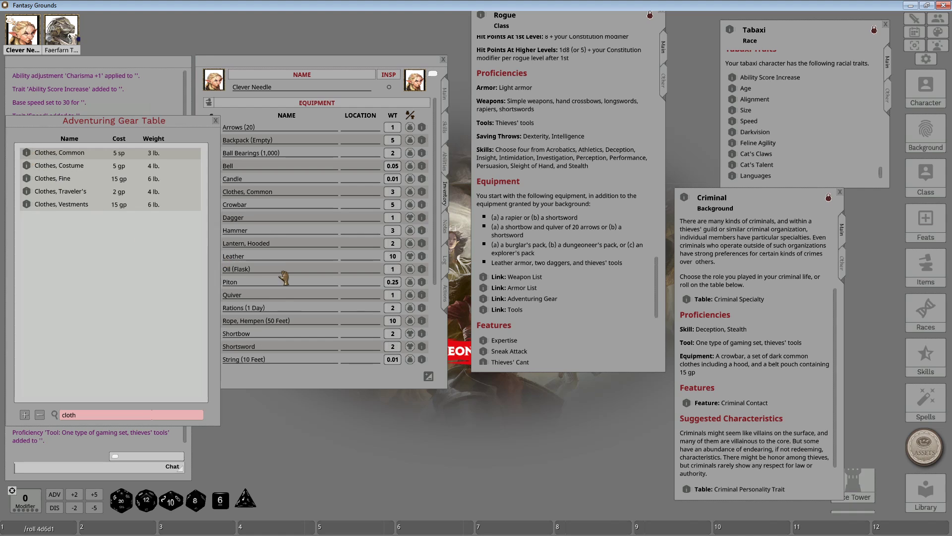
{"action": "left_click", "coordinate": [282, 194]}
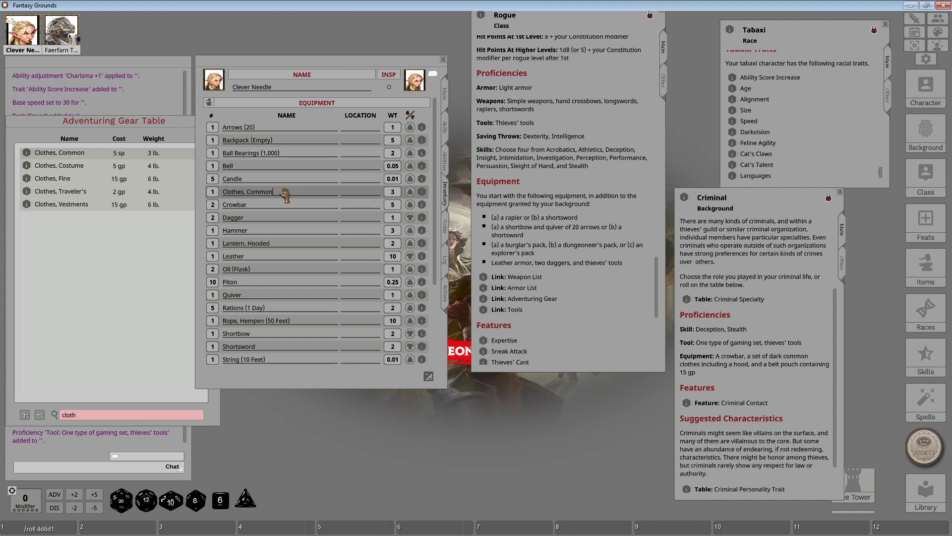
{"action": "key", "text": "Home"}
{"action": "type", "text": "Dark"}
{"action": "key", "text": "Return"}
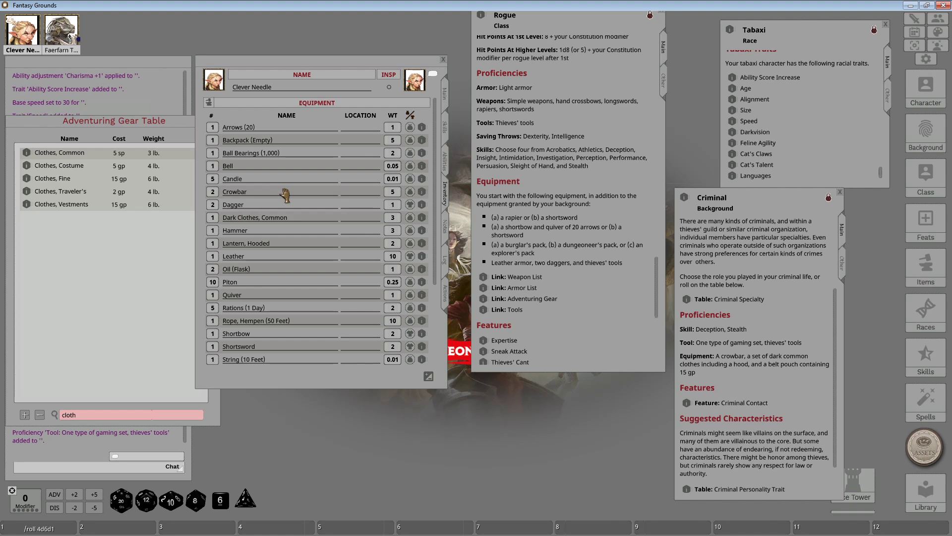
Delete the blank row at the end of the character's equipment list.
{"action": "scroll", "coordinate": [294, 241], "scroll_direction": "down", "scroll_amount": 3}
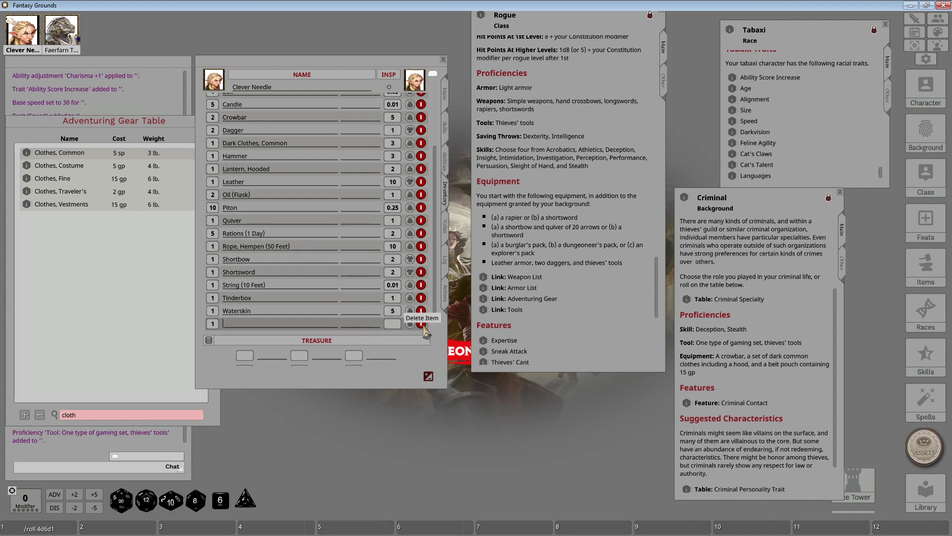
{"action": "left_click", "coordinate": [422, 366]}
{"action": "left_click", "coordinate": [428, 376]}
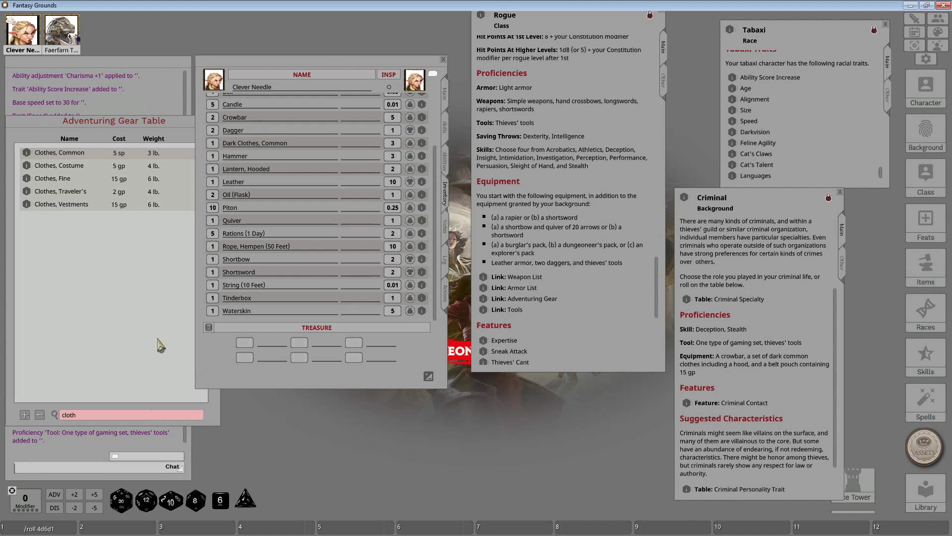
Search the Adventuring Gear Table for "hood" and "pouch", and add the Pouch to the character's equipment.
{"action": "left_click", "coordinate": [142, 360]}
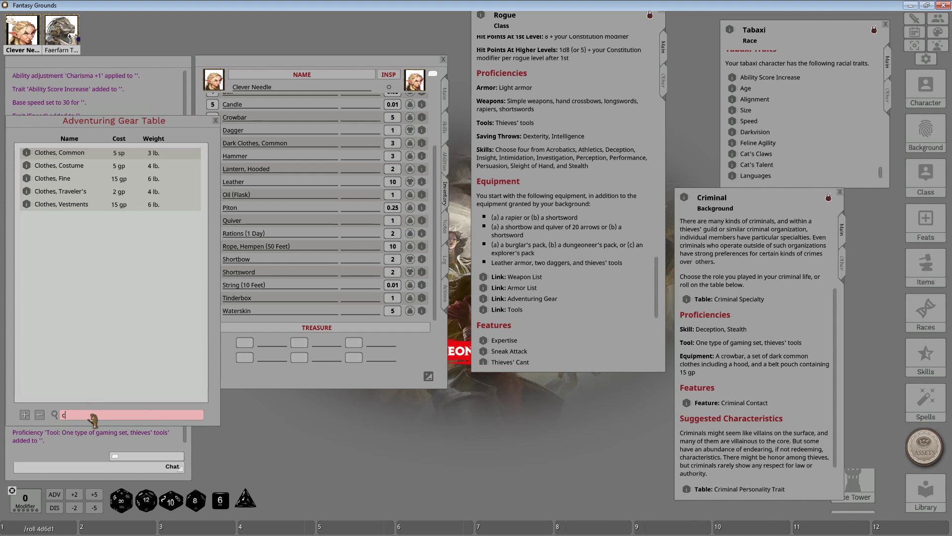
{"action": "type", "text": "hood"}
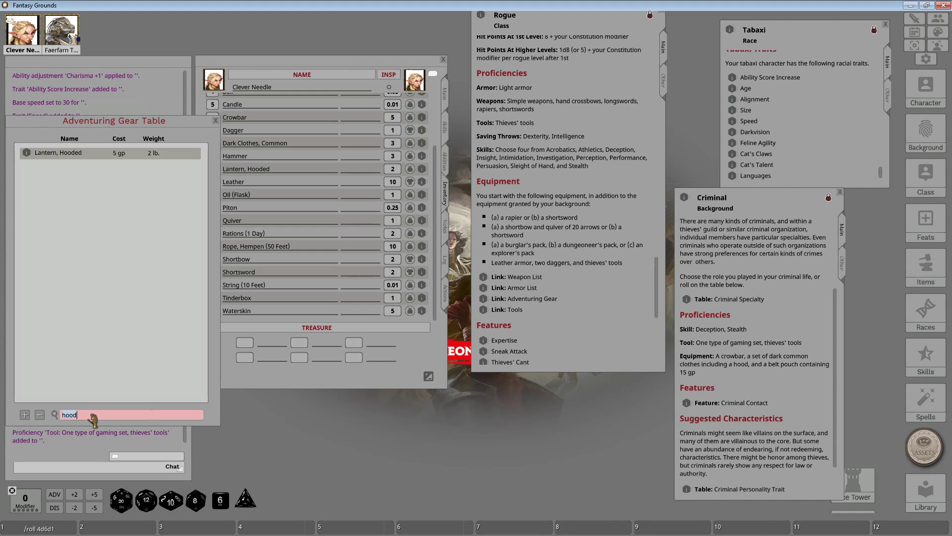
{"action": "key", "text": "BackSpace"}
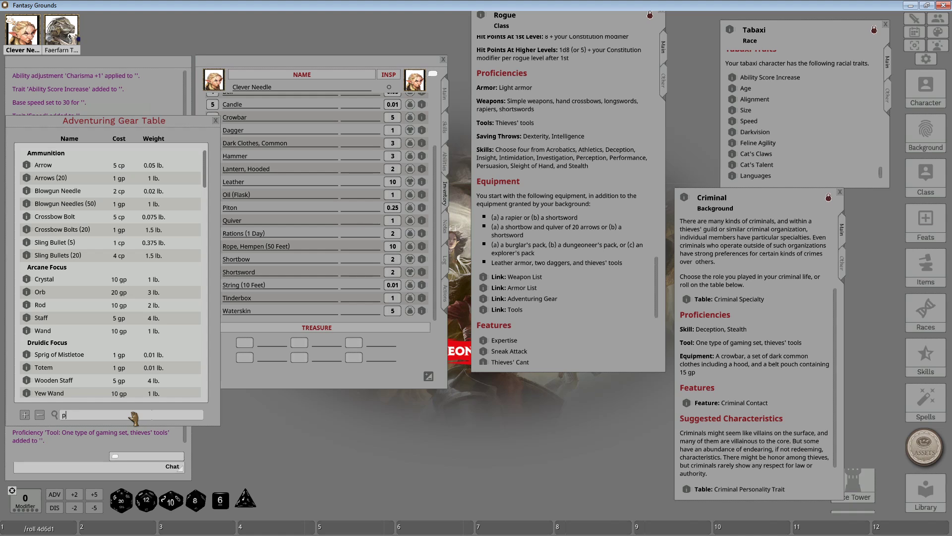
{"action": "type", "text": "h"}
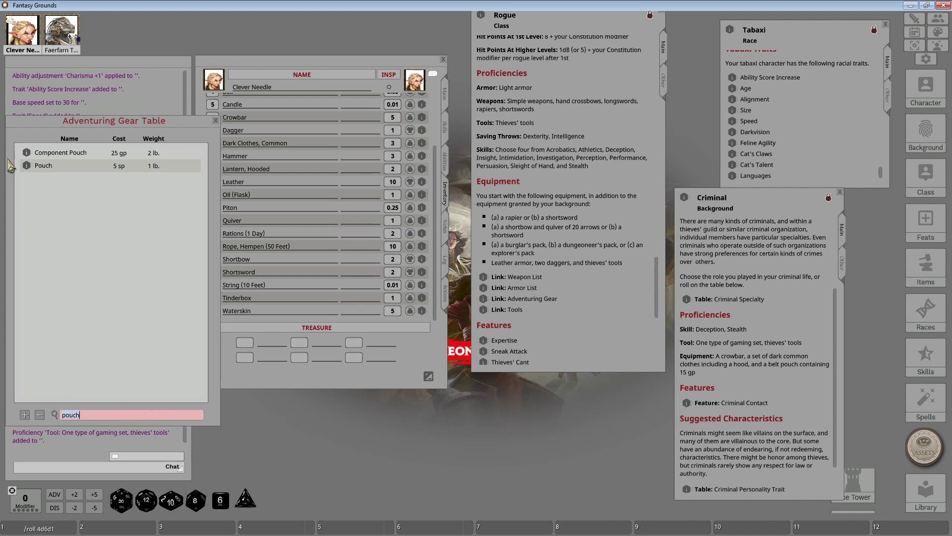
{"action": "left_click_drag", "start_coordinate": [26, 171], "coordinate": [314, 273]}
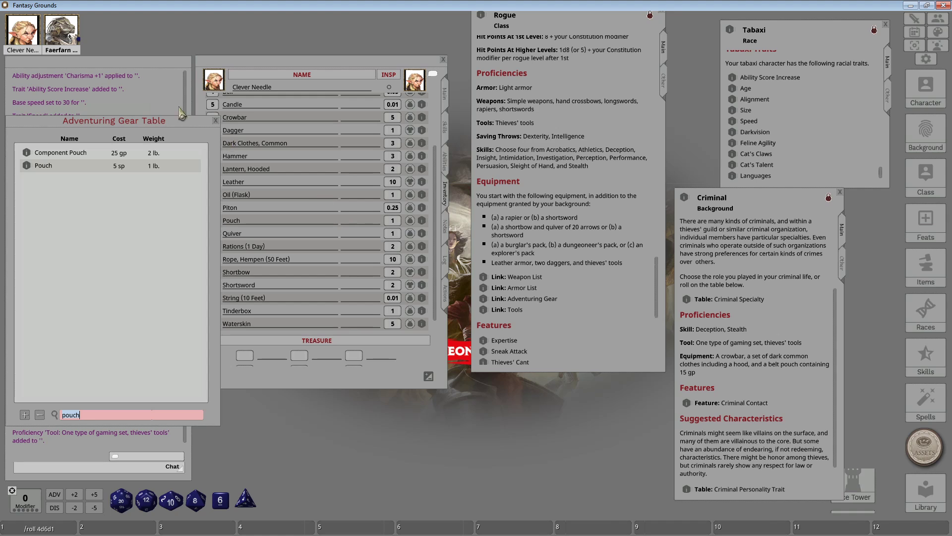
Set the Belt Pouch weight to 1 in the Dragonborn Fighter's inventory and close that character sheet.
{"action": "left_click", "coordinate": [74, 39]}
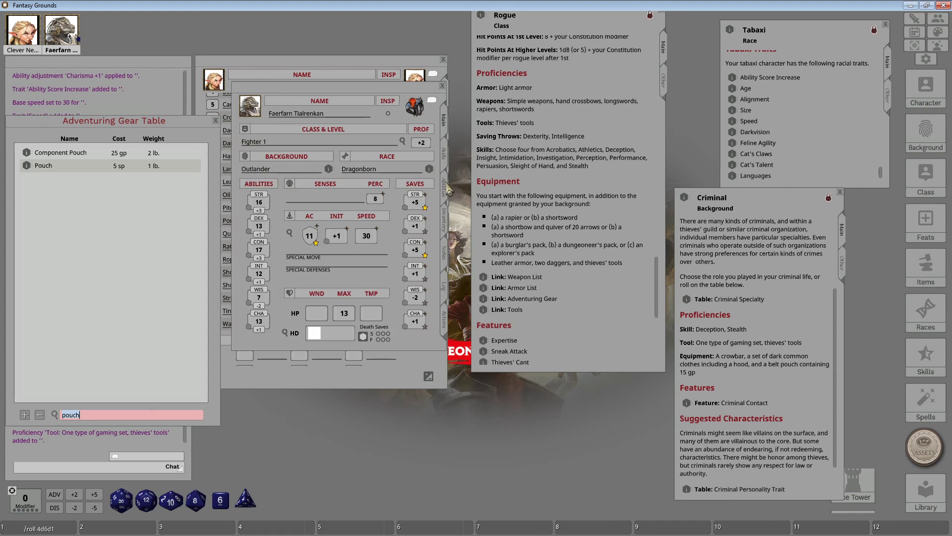
{"action": "left_click", "coordinate": [445, 218]}
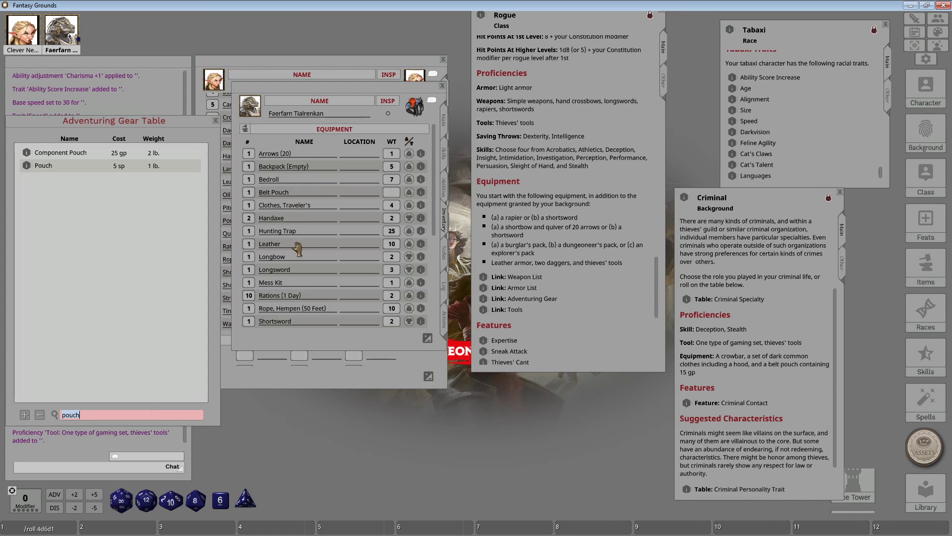
{"action": "scroll", "coordinate": [297, 253], "scroll_direction": "down", "scroll_amount": 3}
{"action": "scroll", "coordinate": [297, 254], "scroll_direction": "down", "scroll_amount": 2}
{"action": "scroll", "coordinate": [297, 252], "scroll_direction": "up", "scroll_amount": 3}
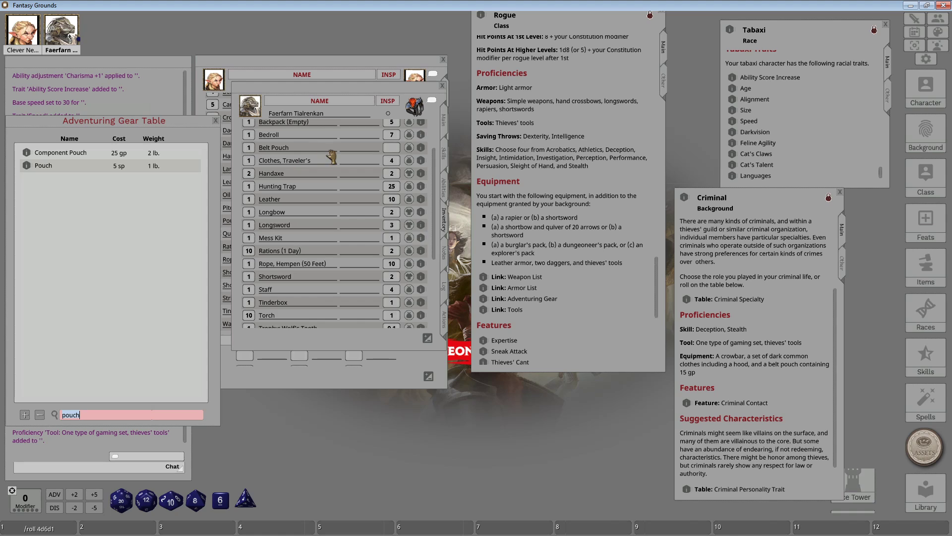
{"action": "left_click", "coordinate": [391, 147]}
{"action": "type", "text": "1"}
{"action": "left_click", "coordinate": [443, 88]}
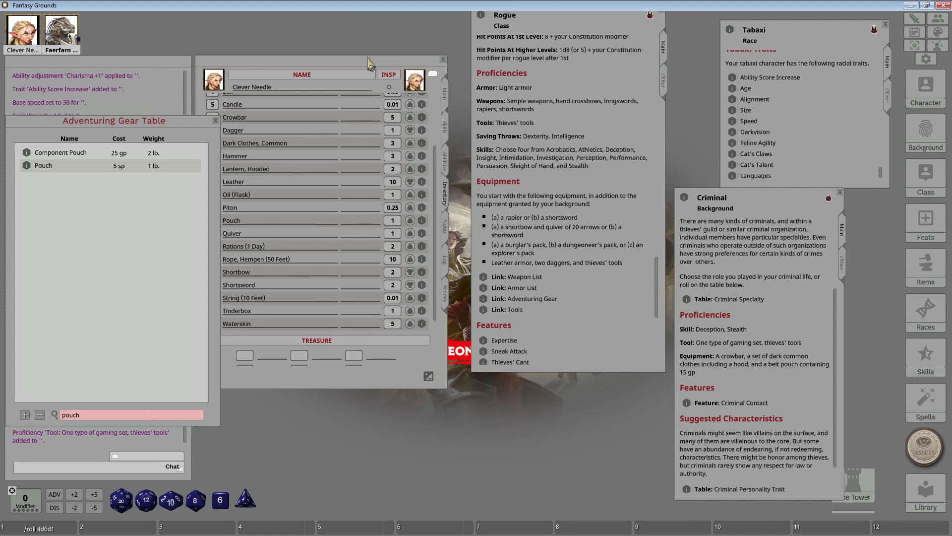
Close the Adventuring Gear Table and add Thieves' Tools to the equipment from the Rogue's linked Tools Table, filtered for "thie".
{"action": "left_click_drag", "start_coordinate": [351, 64], "coordinate": [365, 53]}
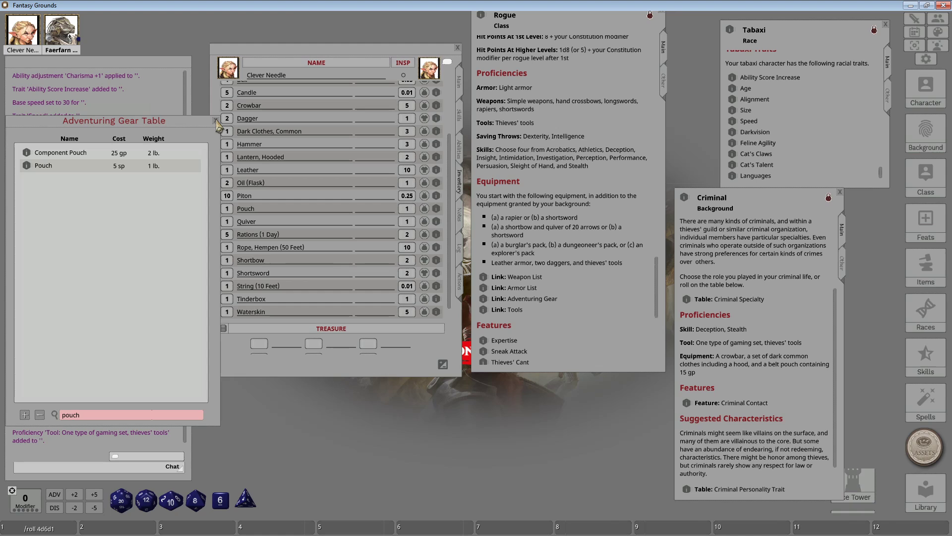
{"action": "left_click", "coordinate": [216, 121]}
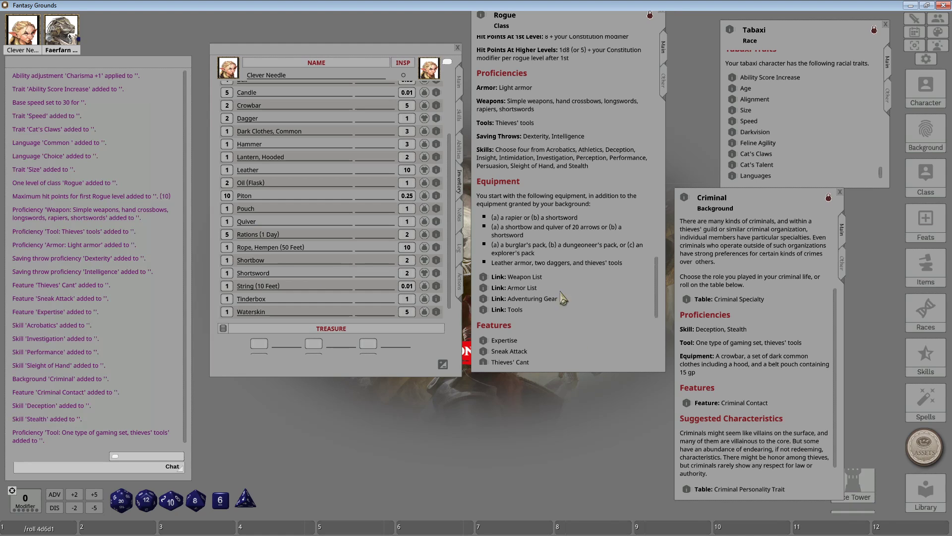
{"action": "left_click", "coordinate": [491, 310]}
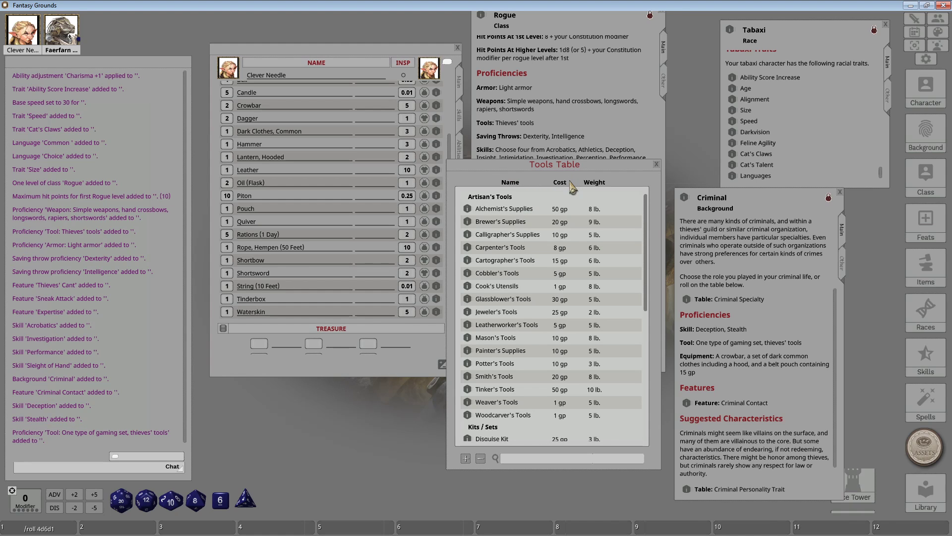
{"action": "left_click_drag", "start_coordinate": [572, 177], "coordinate": [164, 146]}
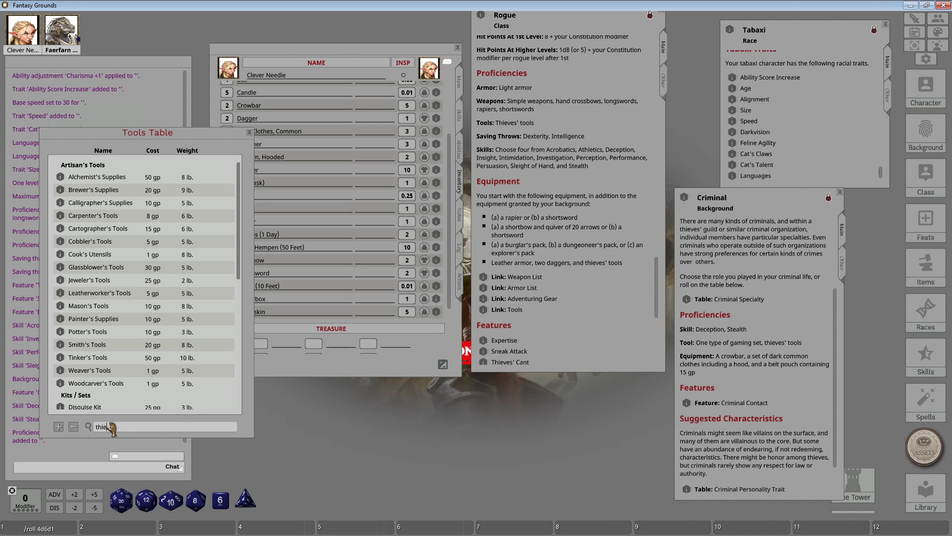
{"action": "key", "text": "Return"}
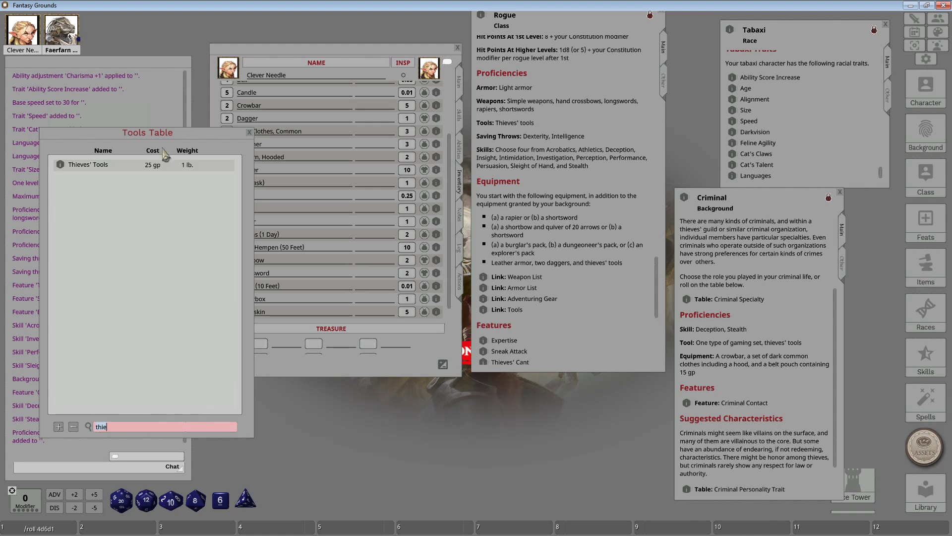
{"action": "left_click_drag", "start_coordinate": [65, 161], "coordinate": [304, 242]}
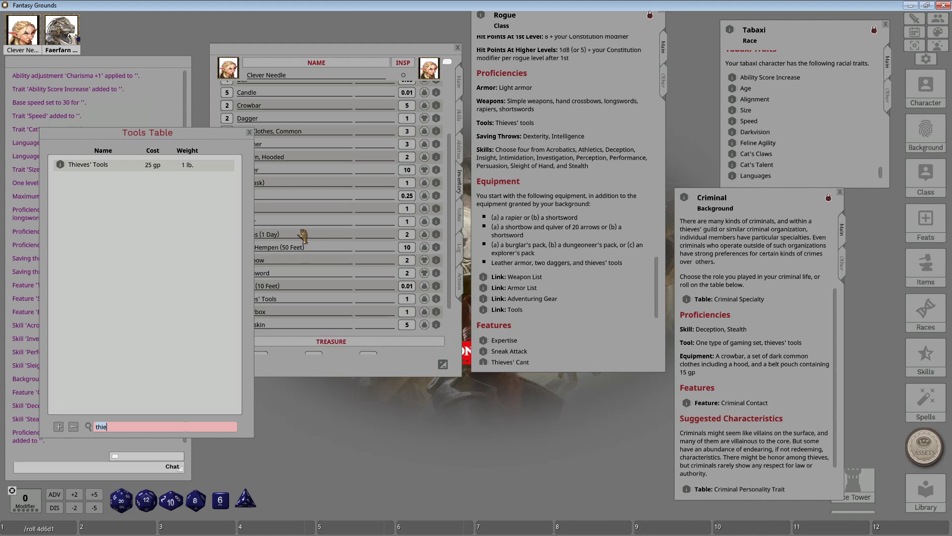
{"action": "left_click", "coordinate": [249, 133]}
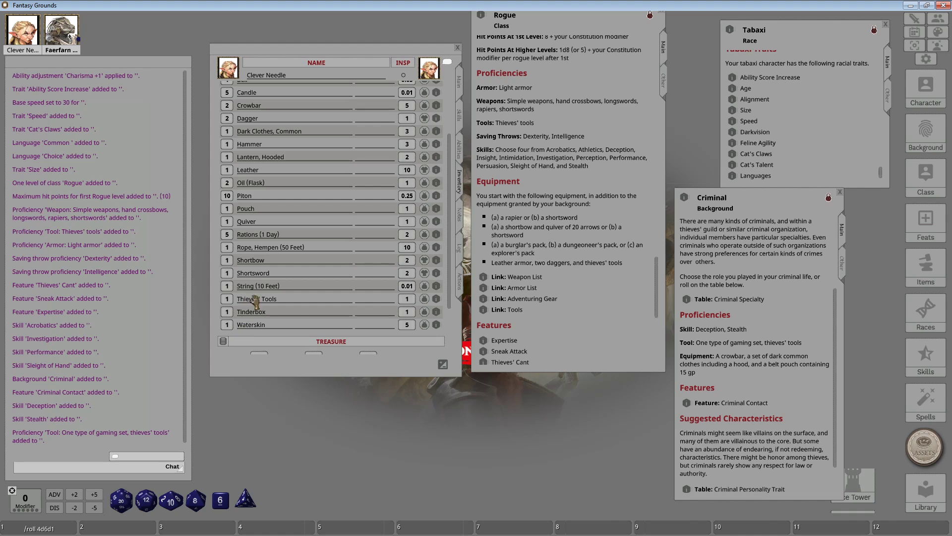
Read the Thieves' Tools description and check the character's proficiencies and languages against the Rogue class entry.
{"action": "left_click", "coordinate": [437, 299]}
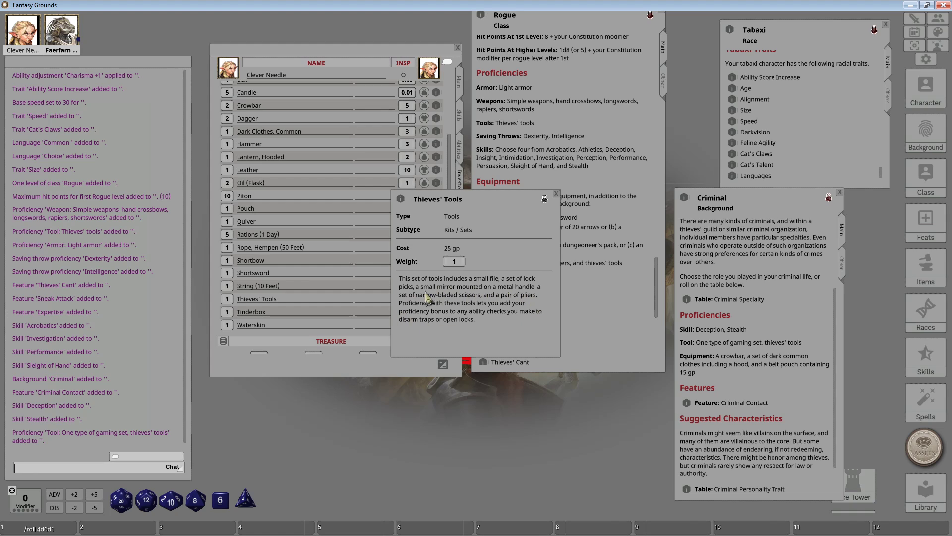
{"action": "left_click", "coordinate": [556, 193]}
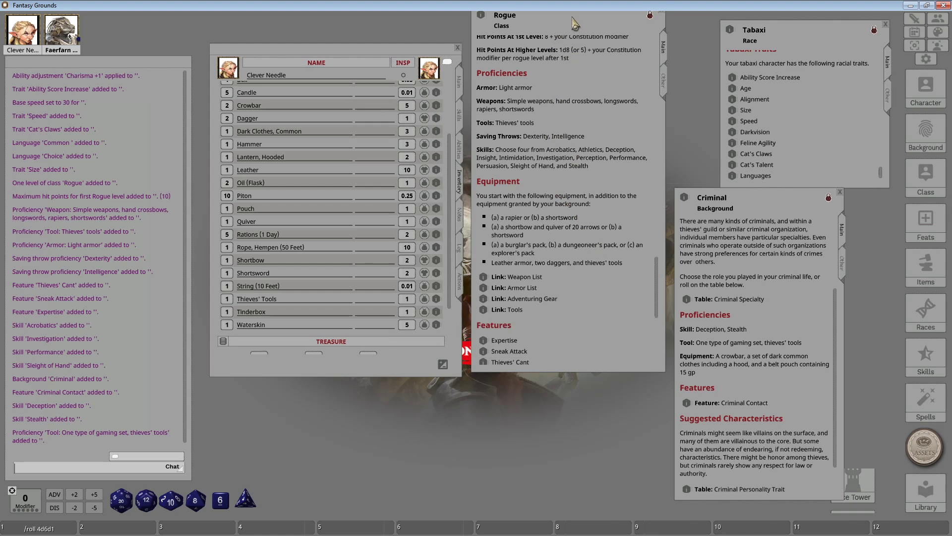
{"action": "left_click_drag", "start_coordinate": [573, 18], "coordinate": [572, 47]}
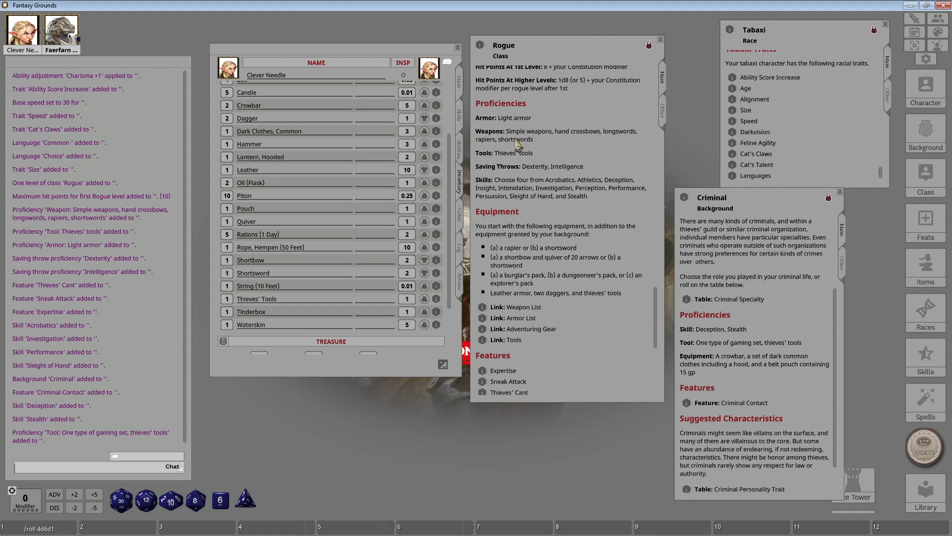
{"action": "left_click", "coordinate": [461, 156]}
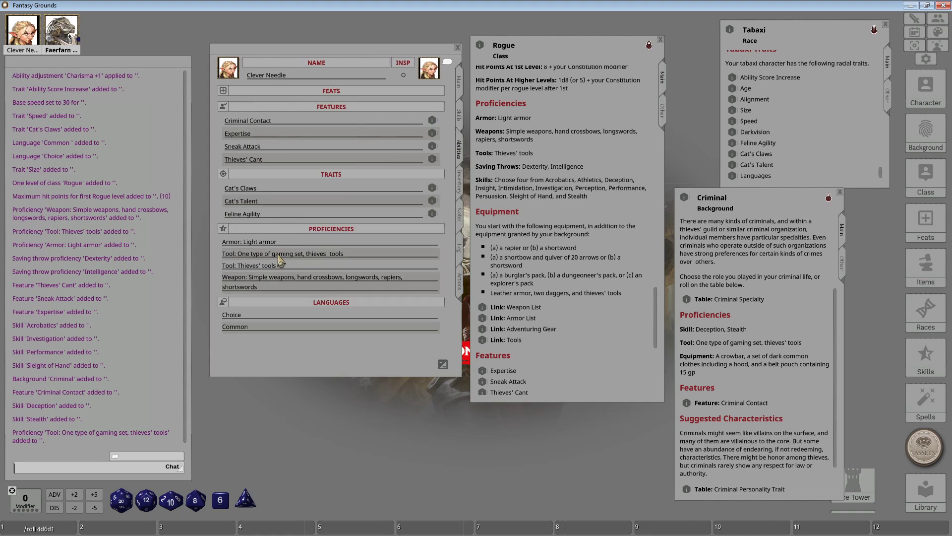
{"action": "left_click", "coordinate": [244, 316]}
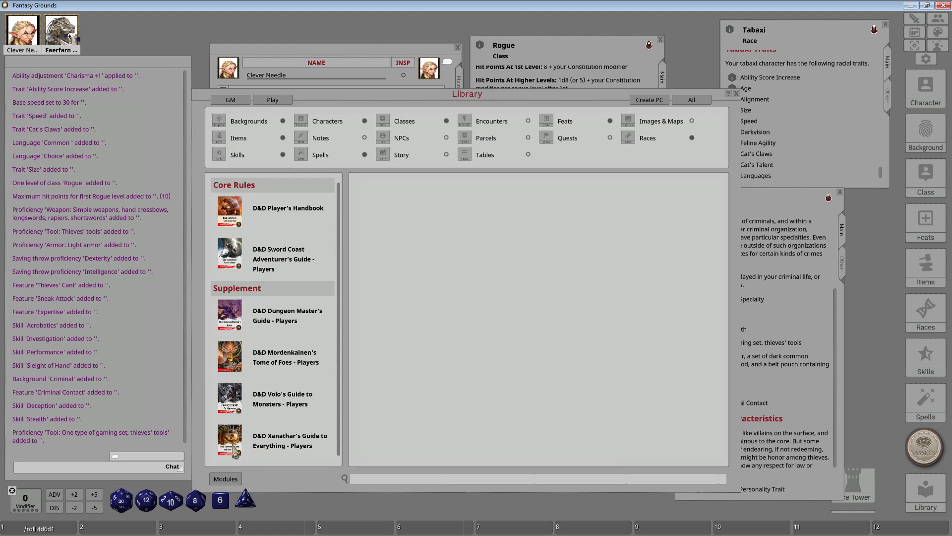
Open the D&D Player's Handbook Reference Manual from the library and try searching it for "languages".
{"action": "left_click", "coordinate": [293, 216]}
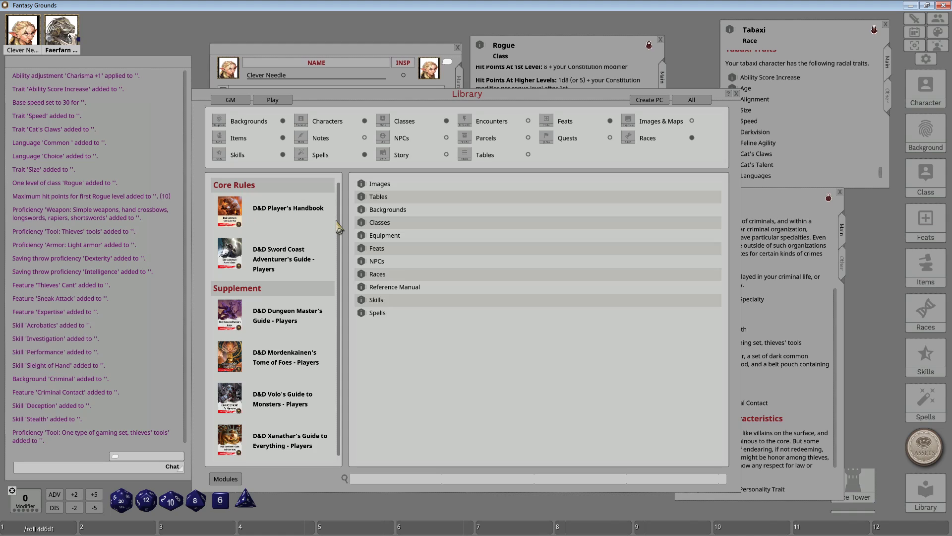
{"action": "left_click", "coordinate": [383, 289]}
{"action": "left_click", "coordinate": [486, 423]}
{"action": "type", "text": "lang"}
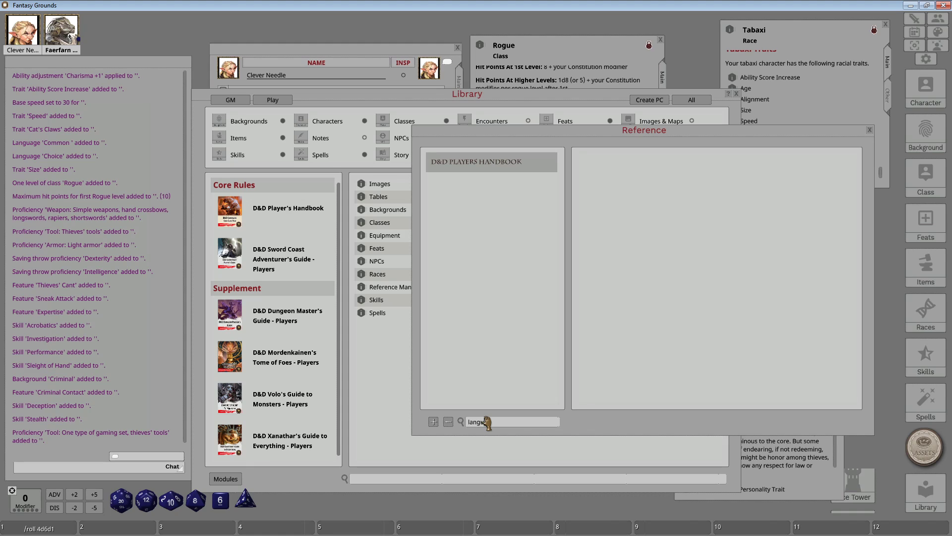
{"action": "type", "text": "uages"}
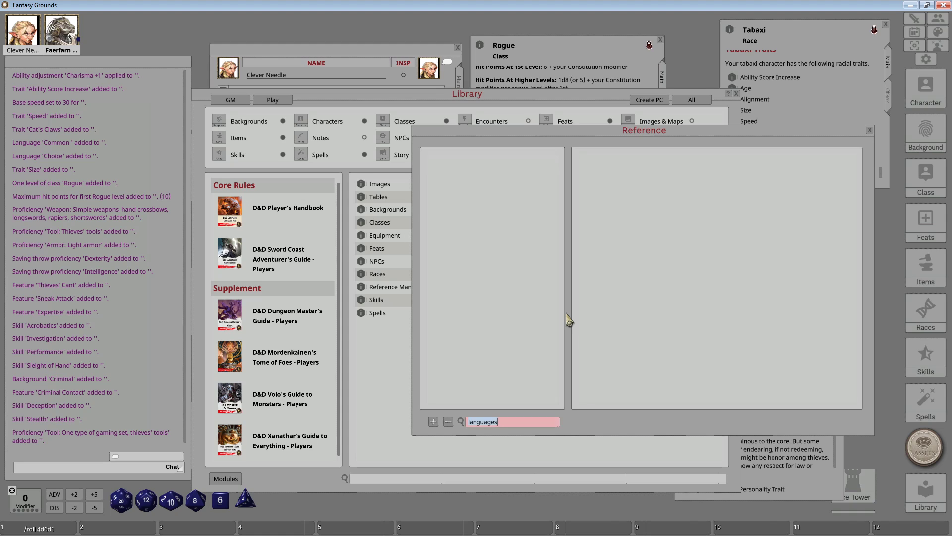
{"action": "key", "text": "ctrl+a"}
{"action": "key", "text": "BackSpace"}
{"action": "type", "text": "lang"}
{"action": "key", "text": "BackSpace"}
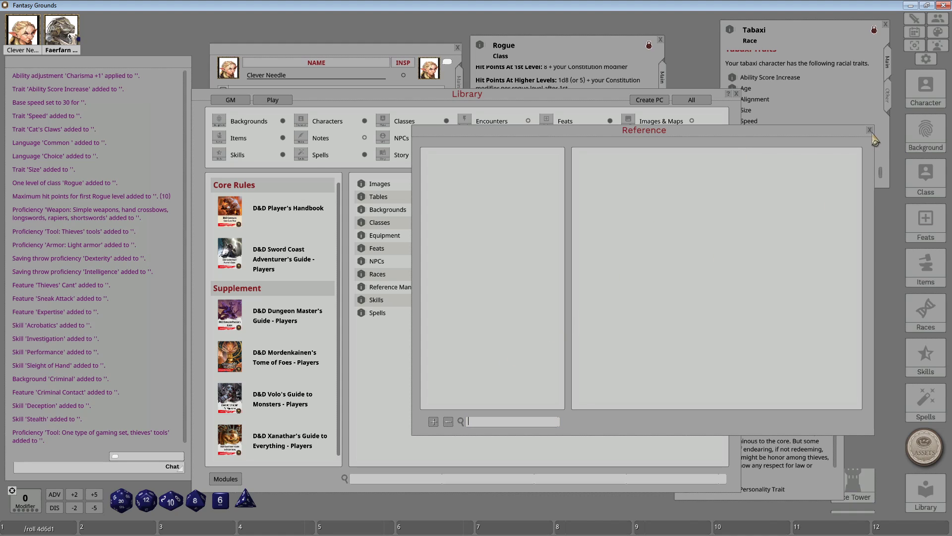
Reopen the Reference Manual, expand the handbook's contents, search for "languages" and view the Standard Languages table on the Languages page.
{"action": "left_click", "coordinate": [390, 287]}
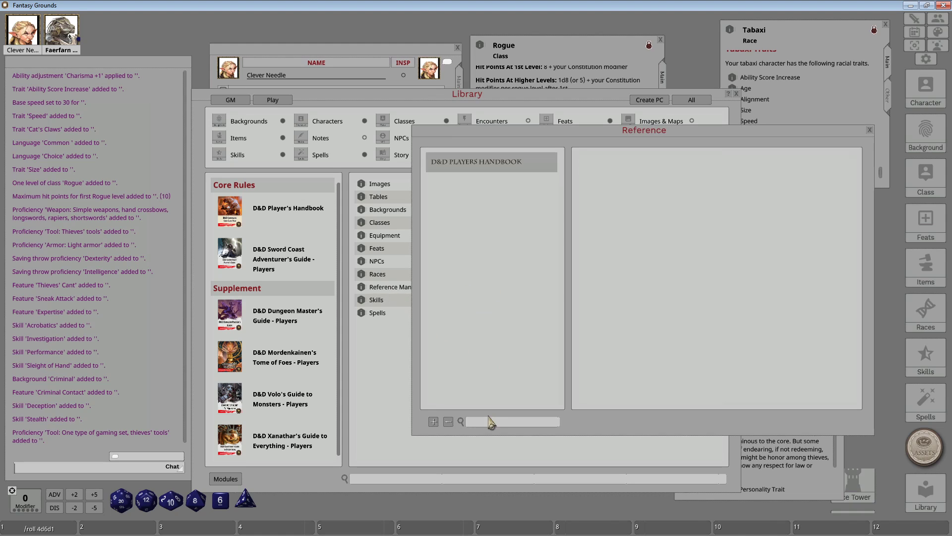
{"action": "left_click", "coordinate": [469, 162]}
{"action": "left_click", "coordinate": [470, 162]}
{"action": "left_click", "coordinate": [473, 166]}
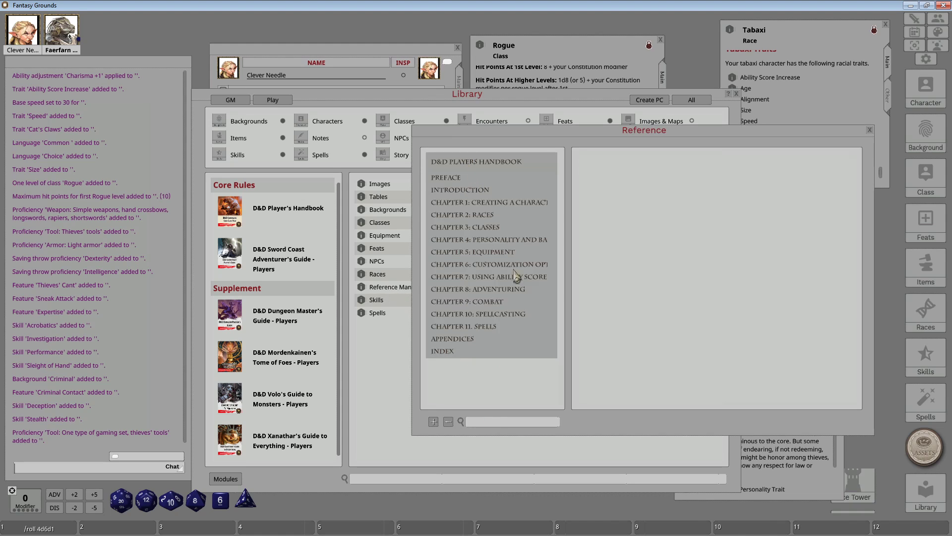
{"action": "type", "text": "languages"}
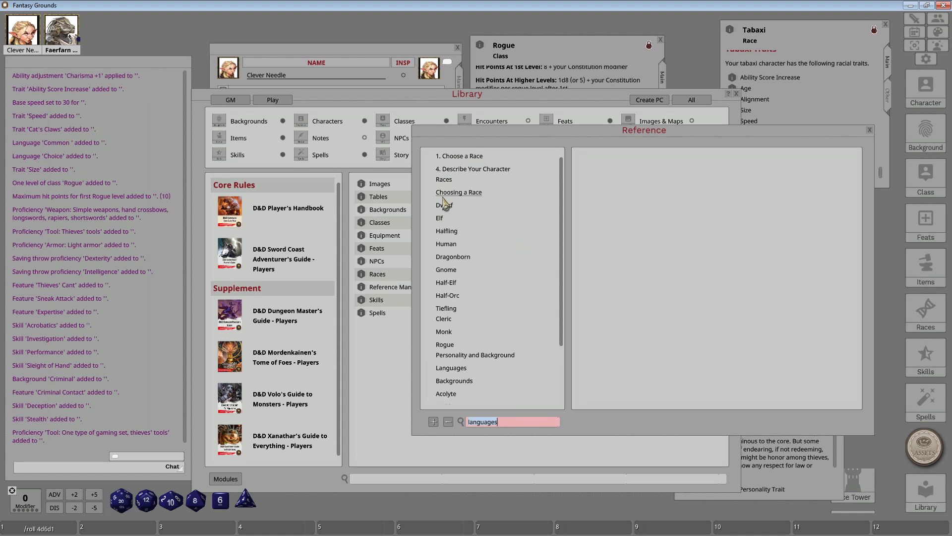
{"action": "left_click", "coordinate": [453, 369]}
{"action": "scroll", "coordinate": [696, 359], "scroll_direction": "down", "scroll_amount": 5}
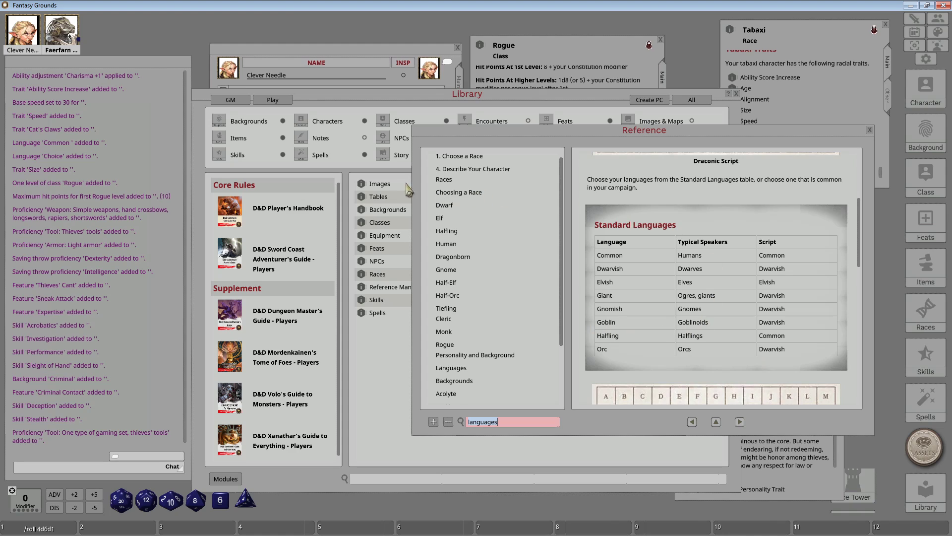
Close the Library and compare the Standard Languages and Exotic Languages tables in the Reference Manual.
{"action": "left_click", "coordinate": [736, 95]}
{"action": "left_click", "coordinate": [736, 95]}
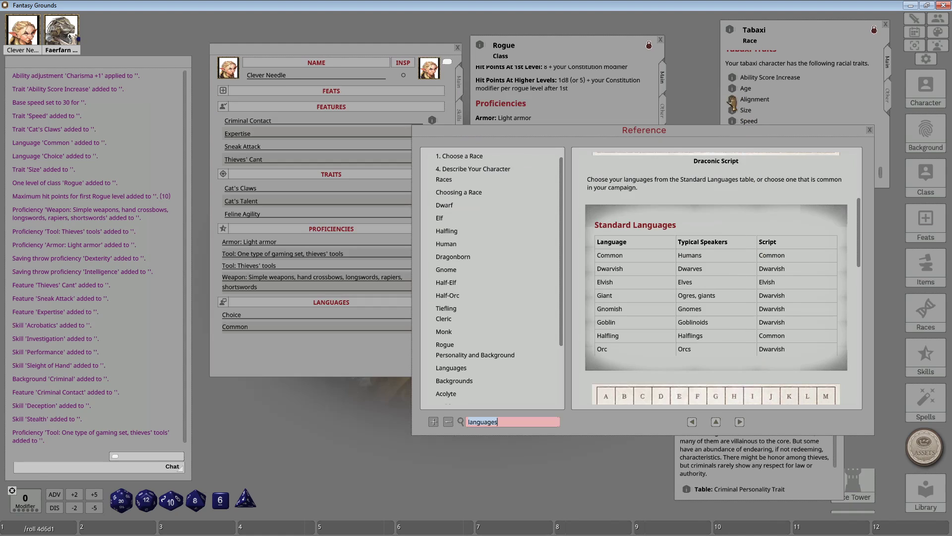
{"action": "left_click_drag", "start_coordinate": [679, 134], "coordinate": [633, 72]}
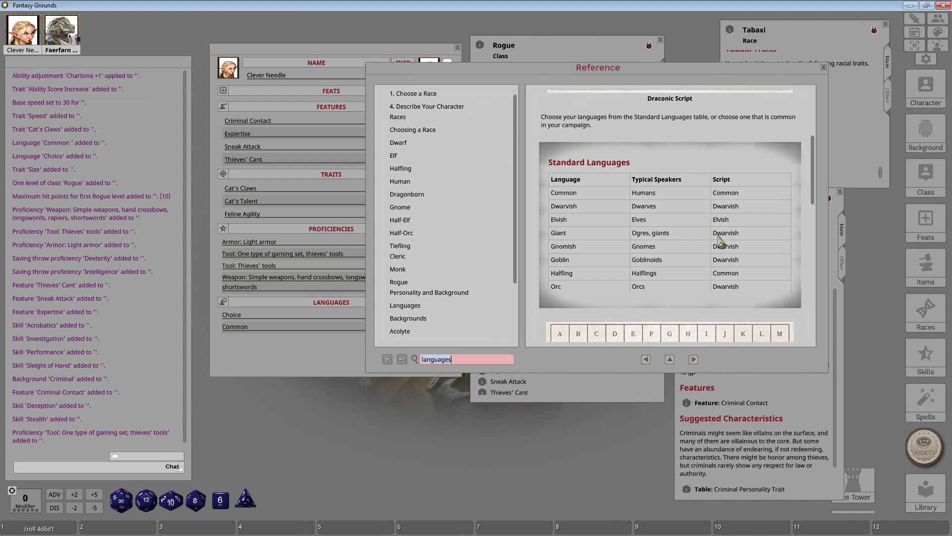
{"action": "scroll", "coordinate": [720, 240], "scroll_direction": "down", "scroll_amount": 10}
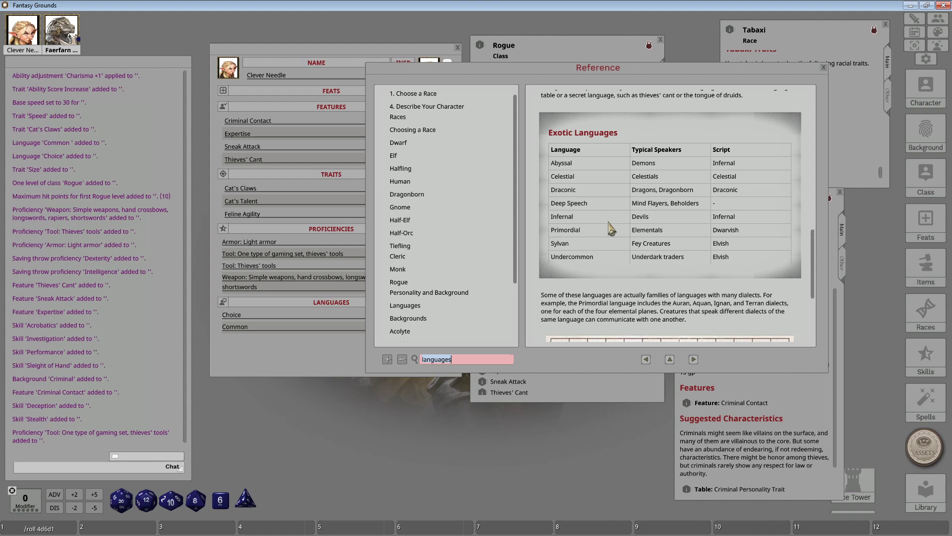
{"action": "scroll", "coordinate": [607, 233], "scroll_direction": "up", "scroll_amount": 5}
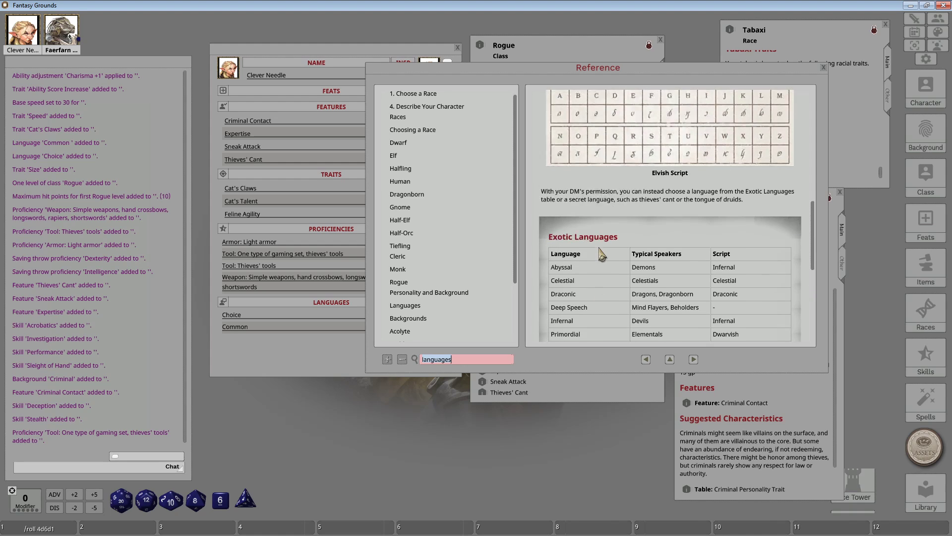
{"action": "scroll", "coordinate": [580, 186], "scroll_direction": "down", "scroll_amount": 5}
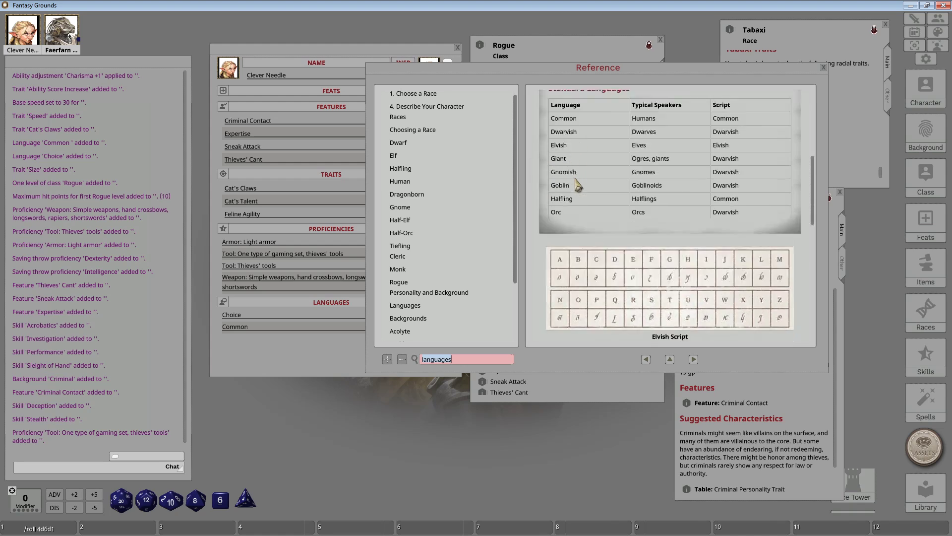
{"action": "scroll", "coordinate": [572, 256], "scroll_direction": "up", "scroll_amount": 5}
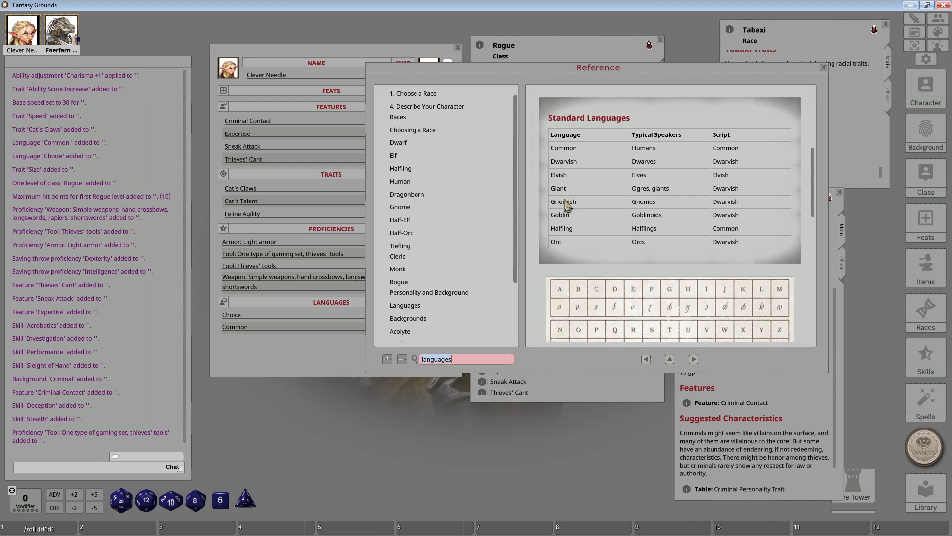
Replace the "Choice" entry in the character's languages with "Gnomish" and close the Reference Manual.
{"action": "left_click", "coordinate": [257, 315]}
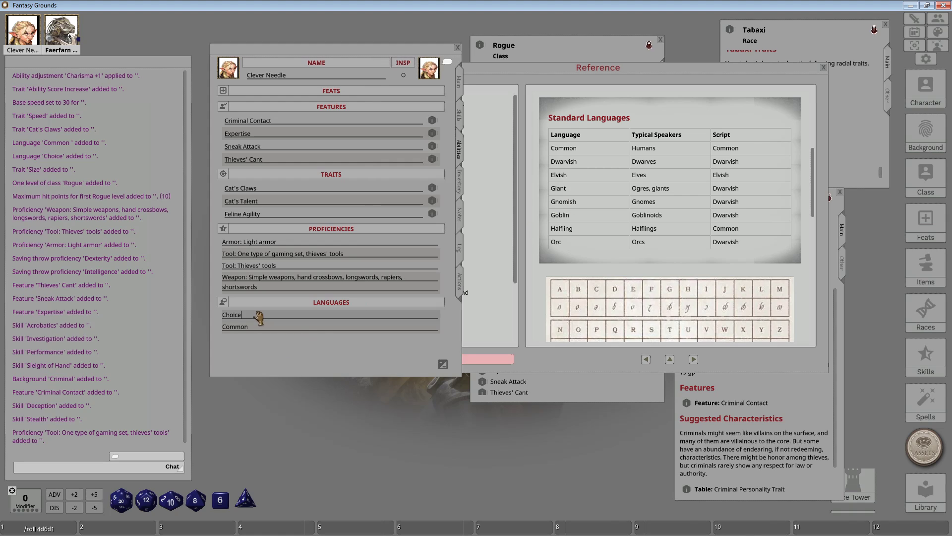
{"action": "type", "text": "gnom"}
{"action": "key", "text": "BackSpace"}
{"action": "key", "text": "BackSpace"}
{"action": "key", "text": "BackSpace"}
{"action": "key", "text": "BackSpace"}
{"action": "key", "text": "BackSpace"}
{"action": "key", "text": "BackSpace"}
{"action": "key", "text": "BackSpace"}
{"action": "key", "text": "BackSpace"}
{"action": "key", "text": "BackSpace"}
{"action": "key", "text": "BackSpace"}
{"action": "type", "text": "Gnomish"}
{"action": "left_click", "coordinate": [261, 327]}
{"action": "left_click_drag", "start_coordinate": [789, 70], "coordinate": [775, 65]}
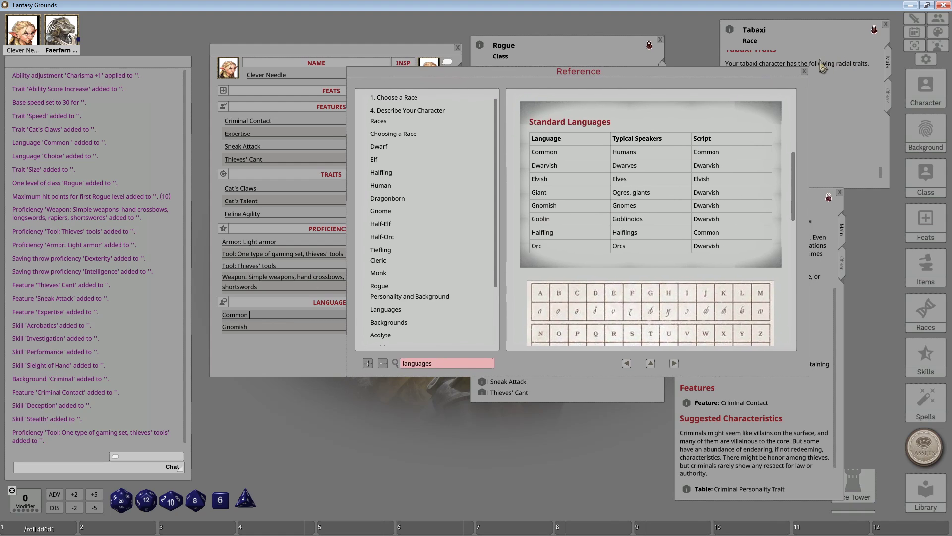
{"action": "left_click", "coordinate": [810, 63]}
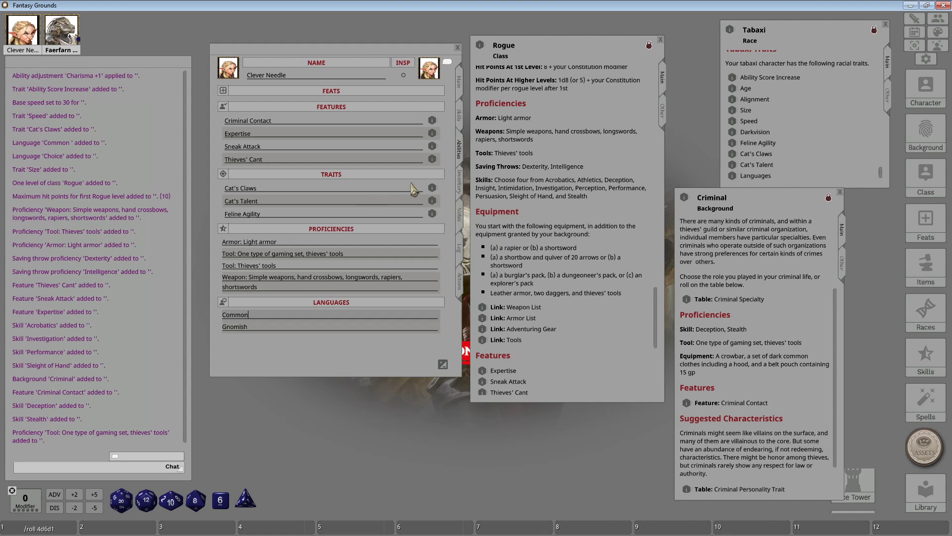
Review the character's weapon actions, abilities and proficiencies alongside the Rogue's class features and Roguish Archetypes.
{"action": "left_click", "coordinate": [461, 259]}
{"action": "left_click", "coordinate": [461, 220]}
{"action": "left_click", "coordinate": [461, 285]}
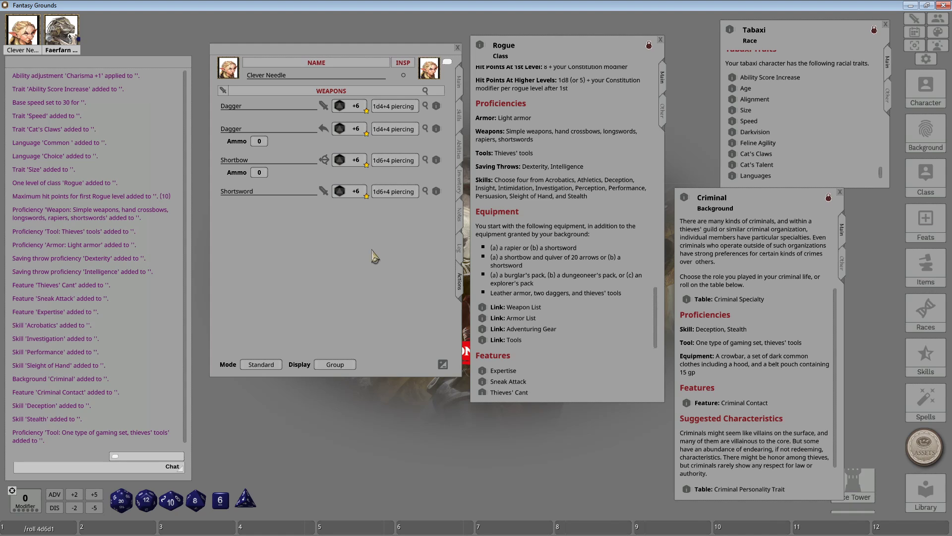
{"action": "scroll", "coordinate": [535, 273], "scroll_direction": "down", "scroll_amount": 8}
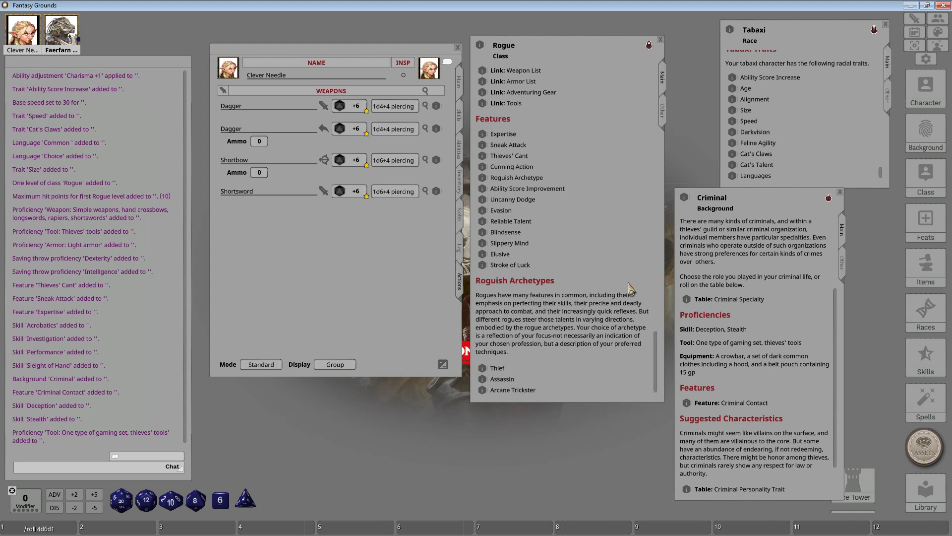
{"action": "scroll", "coordinate": [630, 289], "scroll_direction": "up", "scroll_amount": 6}
{"action": "scroll", "coordinate": [630, 289], "scroll_direction": "down", "scroll_amount": 6}
{"action": "left_click", "coordinate": [460, 149]}
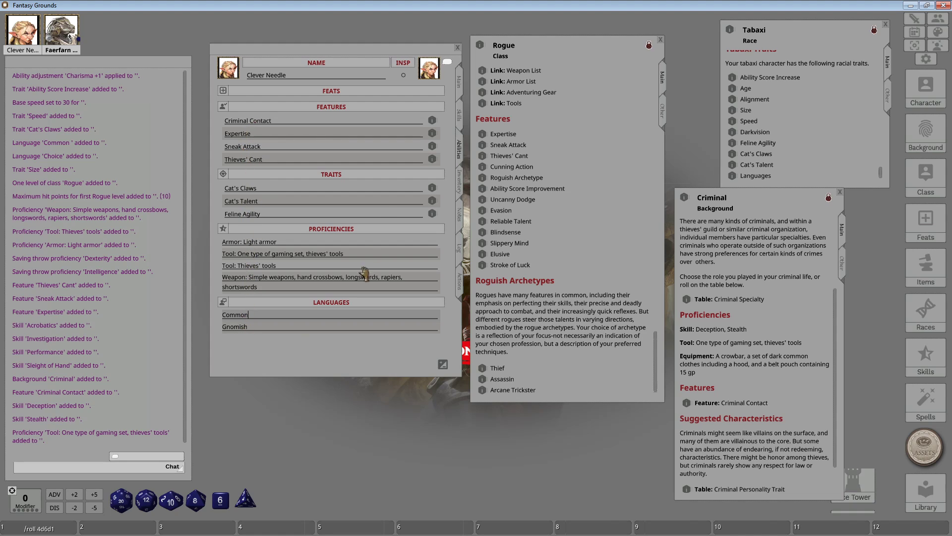
{"action": "left_click_drag", "start_coordinate": [356, 50], "coordinate": [344, 38]}
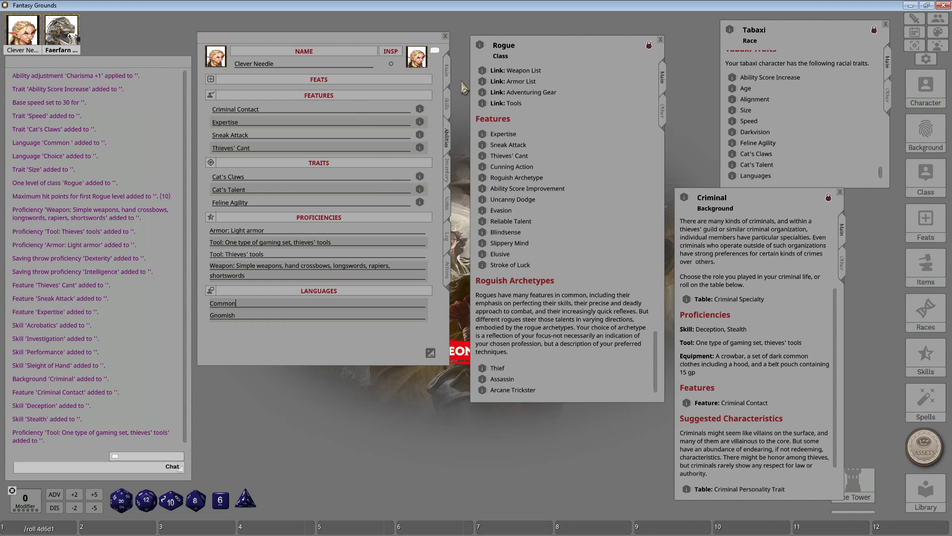
{"action": "left_click", "coordinate": [447, 71]}
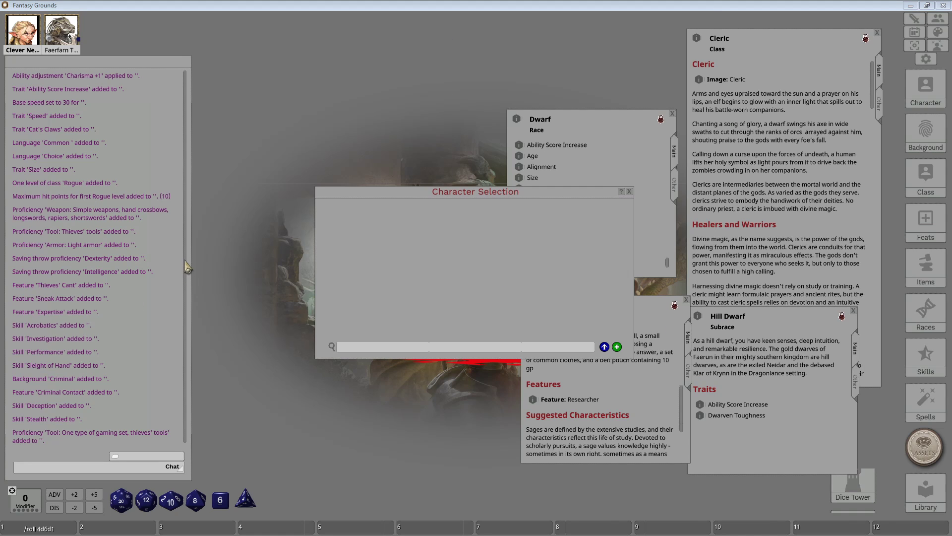
Create a new blank character from the Character Selection window and move its sheet clear of the Dwarf and Sage entries.
{"action": "left_click_drag", "start_coordinate": [444, 190], "coordinate": [347, 99]}
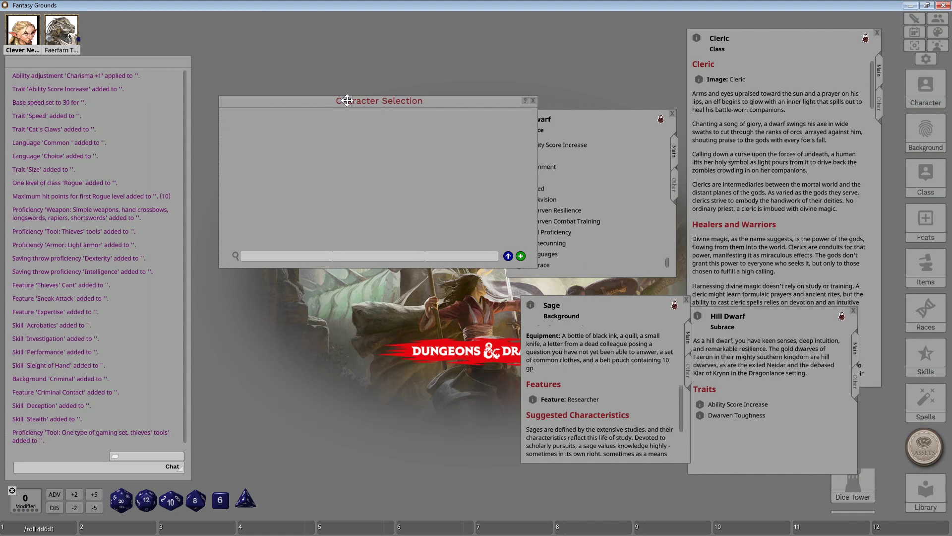
{"action": "left_click_drag", "start_coordinate": [422, 106], "coordinate": [513, 192]}
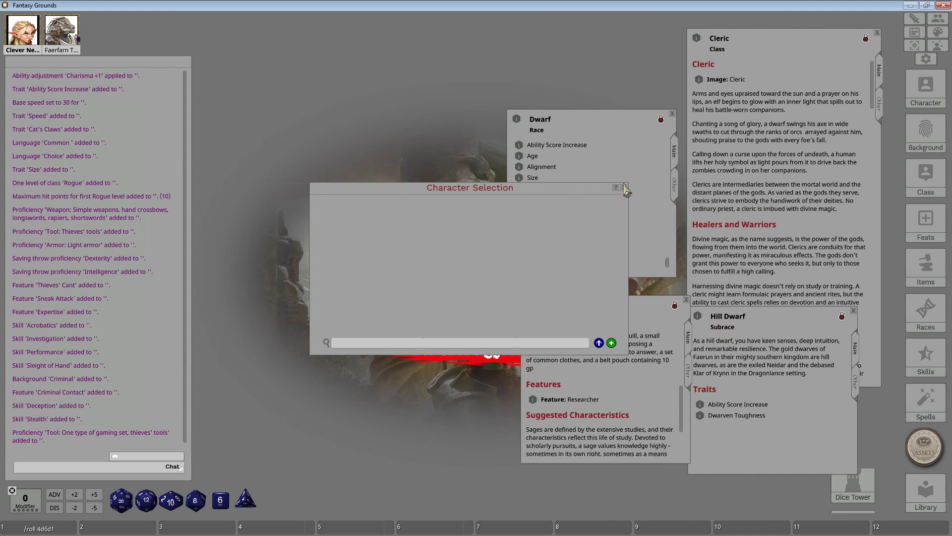
{"action": "left_click_drag", "start_coordinate": [595, 184], "coordinate": [492, 207]}
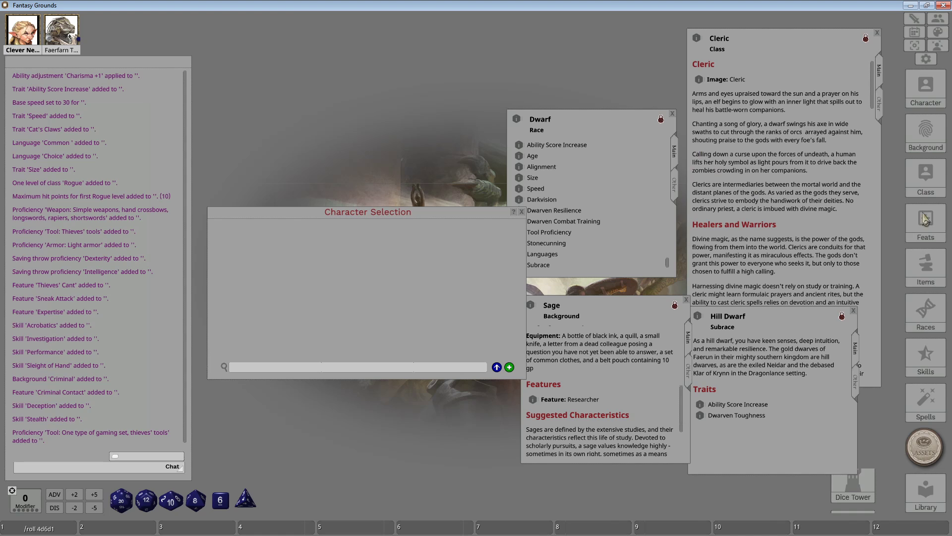
{"action": "left_click_drag", "start_coordinate": [437, 213], "coordinate": [472, 205]}
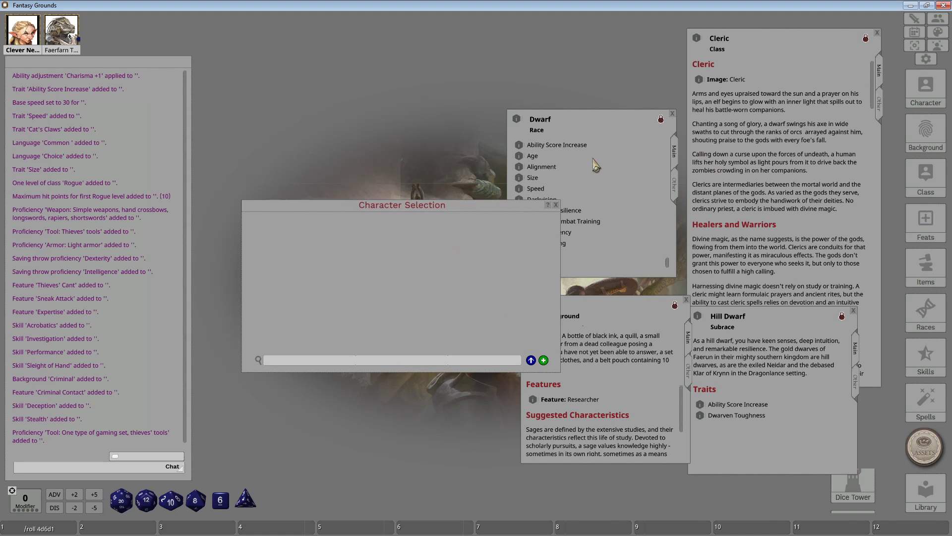
{"action": "left_click", "coordinate": [544, 360]}
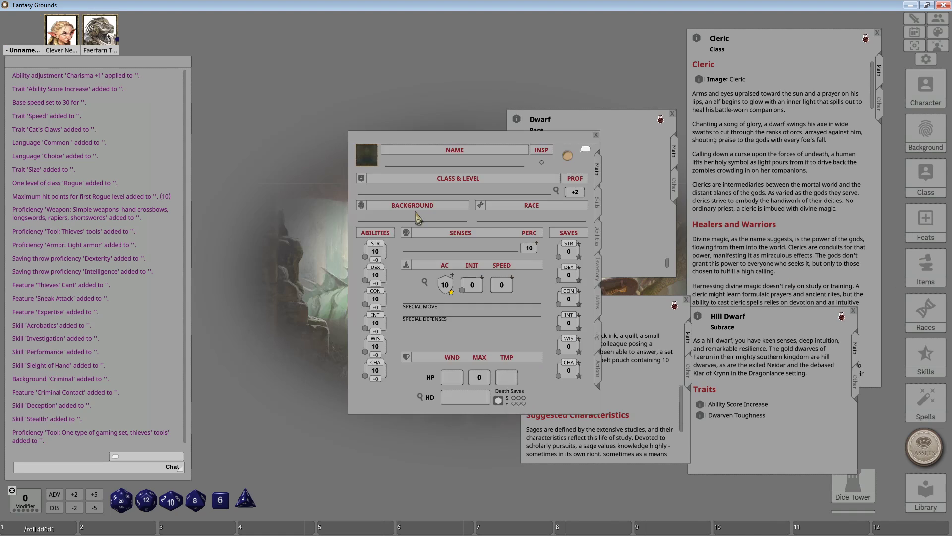
{"action": "left_click_drag", "start_coordinate": [445, 135], "coordinate": [292, 62]}
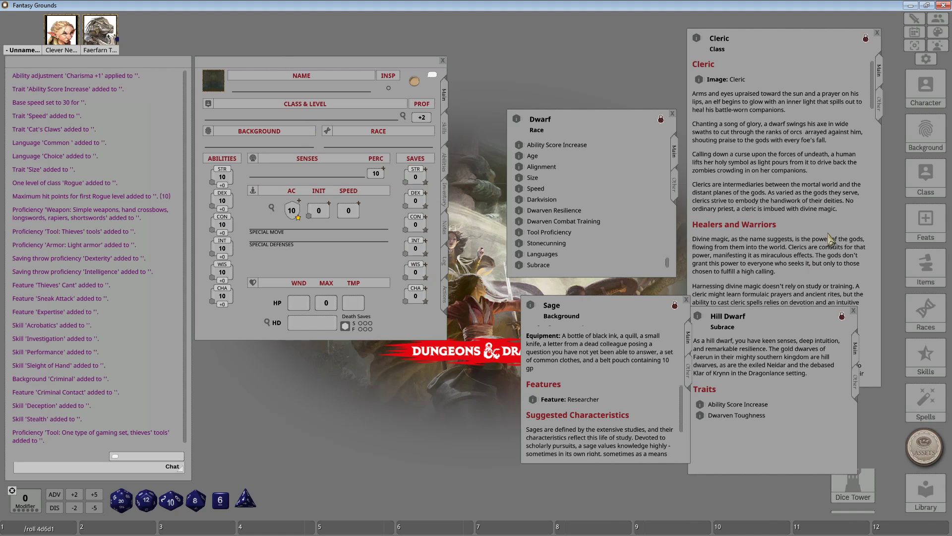
Read the Dungeon Masters Guide version of the Cleric class through its features and Divine Domains, and close it with the class list.
{"action": "left_click", "coordinate": [926, 180]}
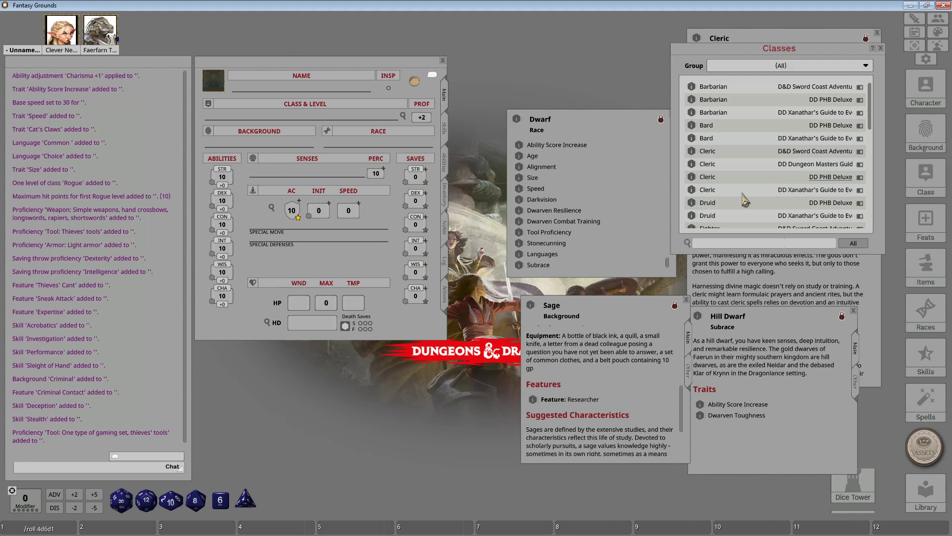
{"action": "left_click", "coordinate": [692, 166]}
{"action": "scroll", "coordinate": [471, 300], "scroll_direction": "down", "scroll_amount": 10}
{"action": "scroll", "coordinate": [469, 303], "scroll_direction": "down", "scroll_amount": 15}
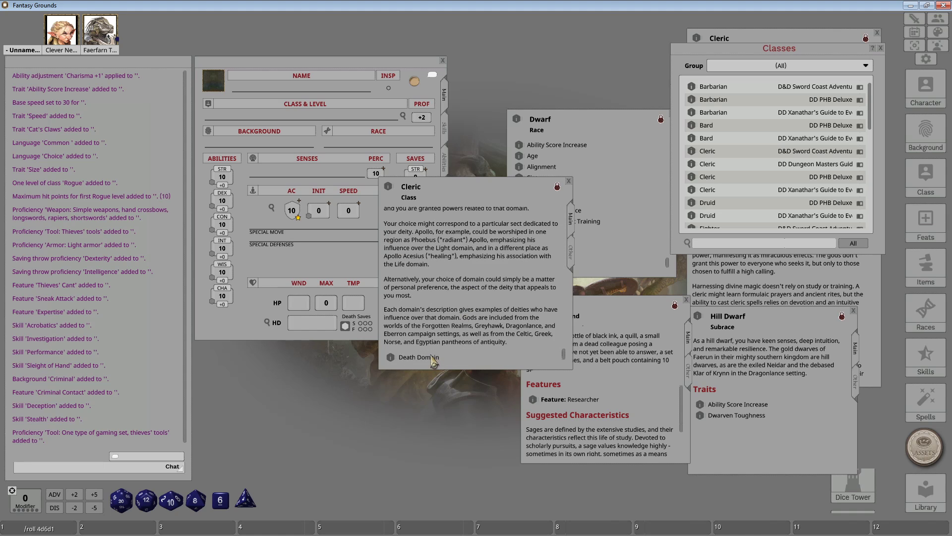
{"action": "scroll", "coordinate": [453, 349], "scroll_direction": "up", "scroll_amount": 8}
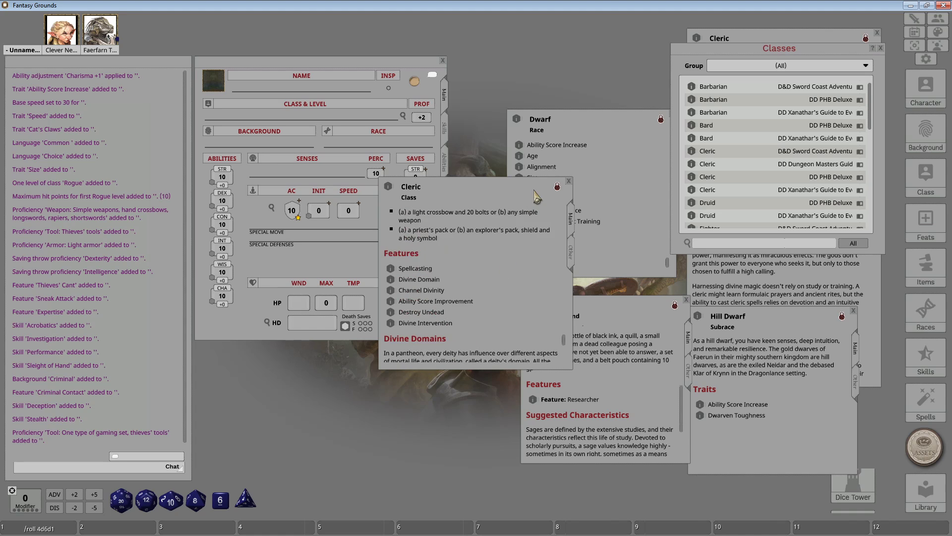
{"action": "left_click", "coordinate": [569, 182]}
{"action": "left_click", "coordinate": [880, 48]}
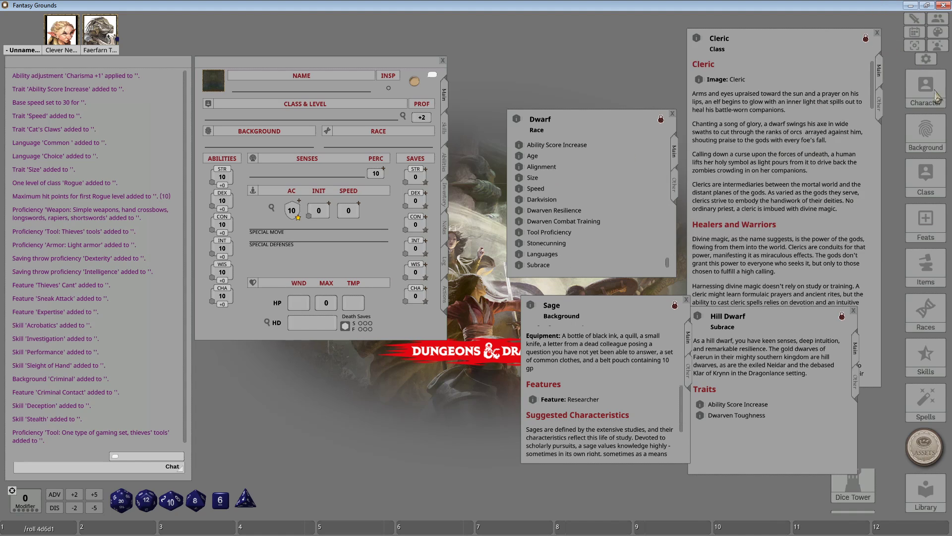
Find the D&D Sword Coast version of Dwarf among the races and view its Subrace trait in a separate spot.
{"action": "left_click", "coordinate": [925, 312]}
{"action": "scroll", "coordinate": [647, 293], "scroll_direction": "down", "scroll_amount": 5}
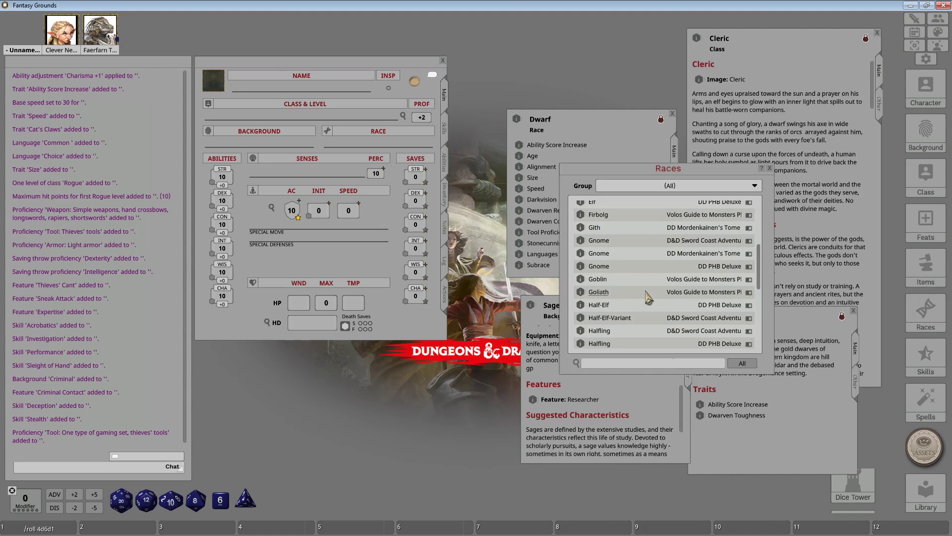
{"action": "scroll", "coordinate": [646, 291], "scroll_direction": "up", "scroll_amount": 5}
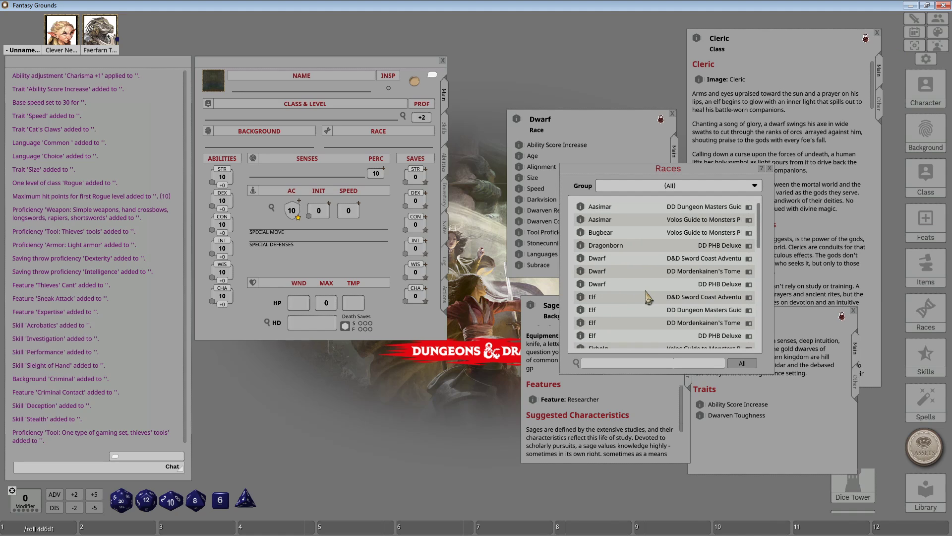
{"action": "left_click", "coordinate": [581, 259]}
{"action": "left_click_drag", "start_coordinate": [553, 238], "coordinate": [557, 355]}
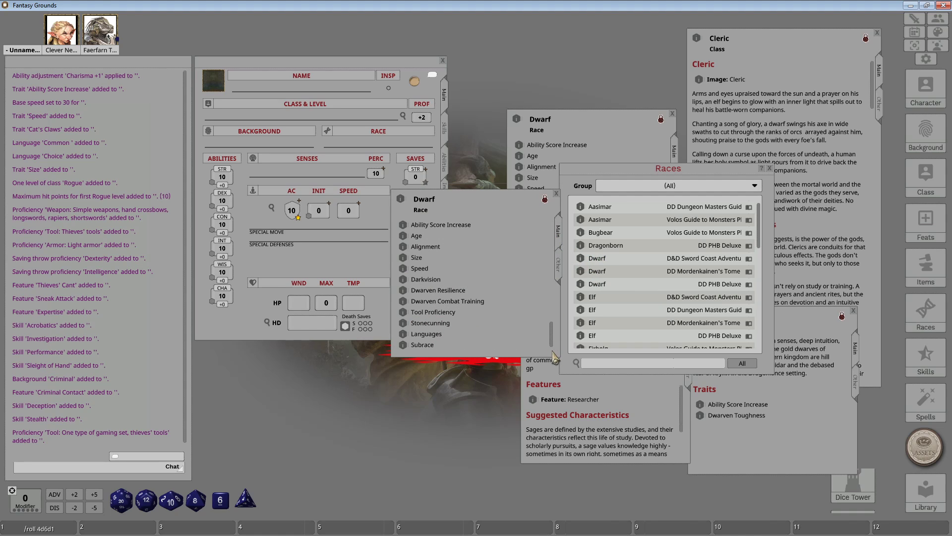
{"action": "left_click", "coordinate": [404, 350]}
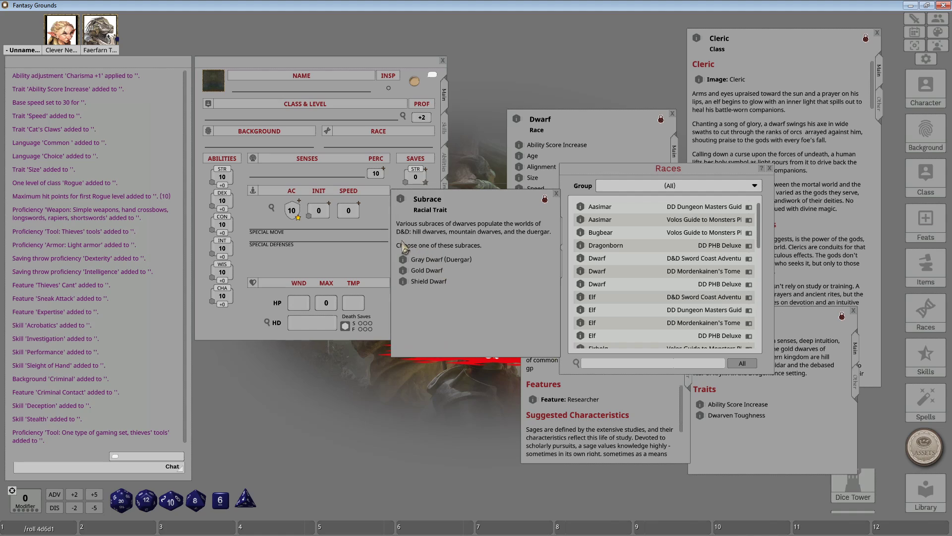
{"action": "left_click_drag", "start_coordinate": [445, 240], "coordinate": [324, 370]}
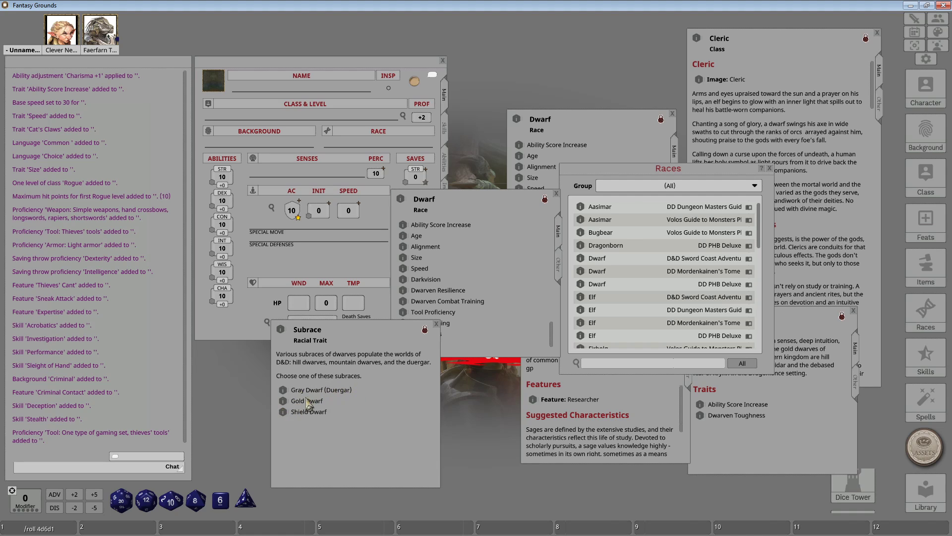
View the Shield Dwarf subrace's traits and its Ability Score Increase, and close both entries.
{"action": "left_click", "coordinate": [283, 413]}
{"action": "left_click_drag", "start_coordinate": [554, 239], "coordinate": [553, 327]}
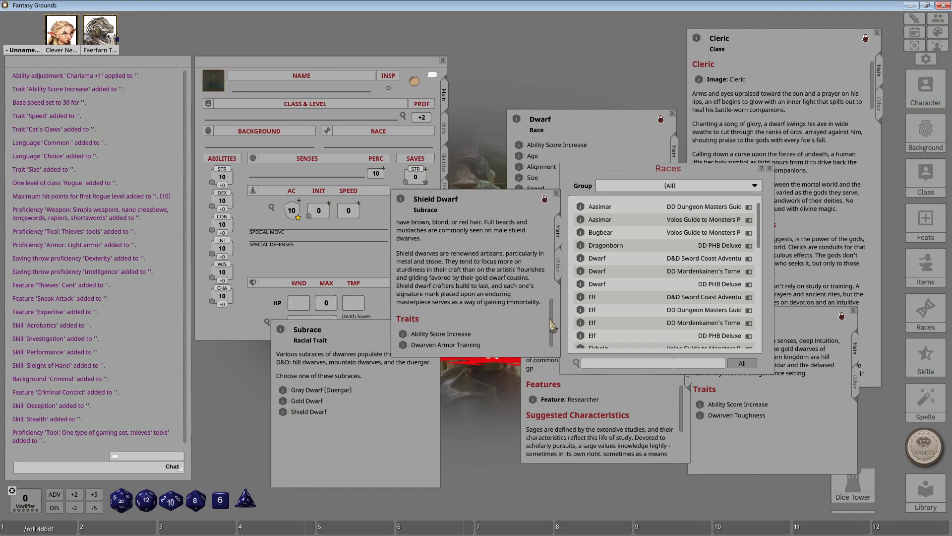
{"action": "left_click", "coordinate": [405, 335]}
{"action": "left_click", "coordinate": [557, 194]}
{"action": "left_click", "coordinate": [557, 193]}
View the Gold Dwarf subrace's Ability Score Increase, close both entries and bring the Hill Dwarf entry forward for comparison.
{"action": "left_click", "coordinate": [286, 400]}
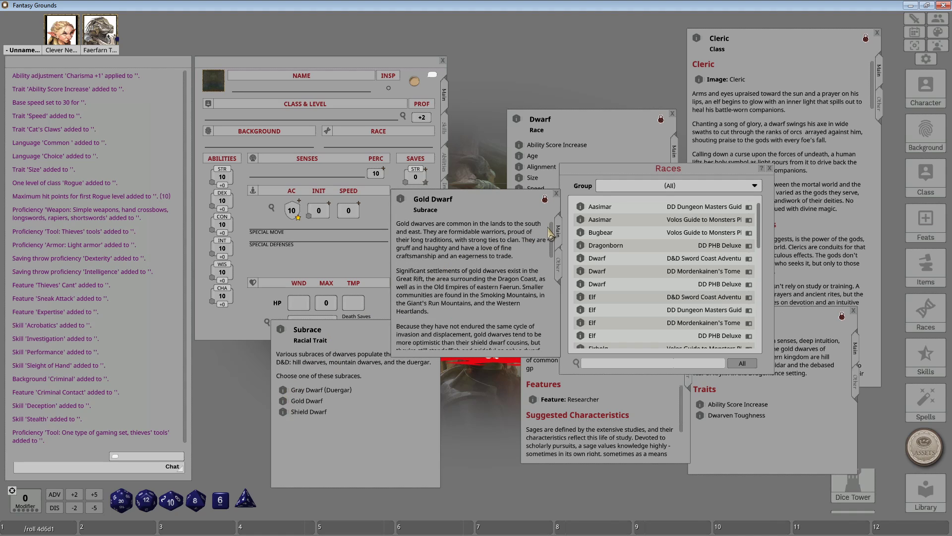
{"action": "left_click_drag", "start_coordinate": [554, 233], "coordinate": [550, 332]}
{"action": "left_click", "coordinate": [406, 334]}
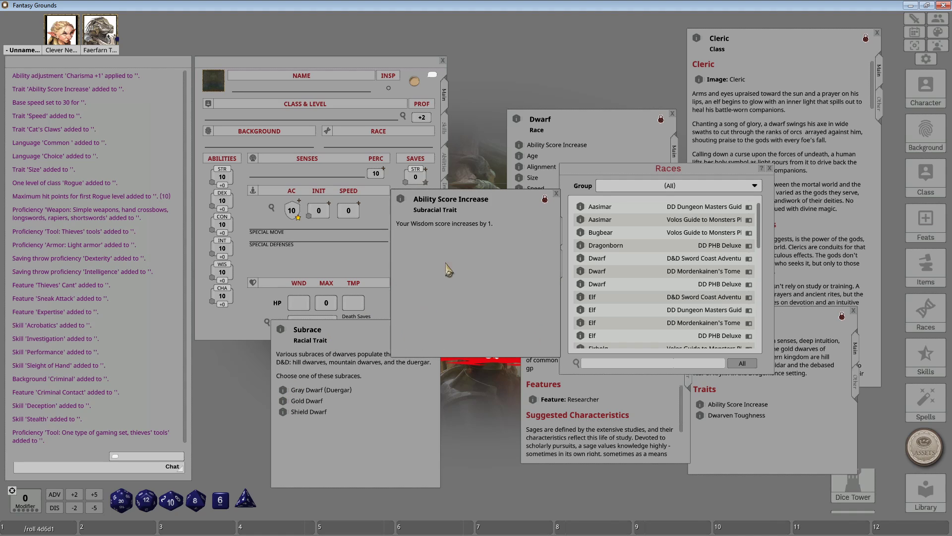
{"action": "left_click", "coordinate": [557, 194]}
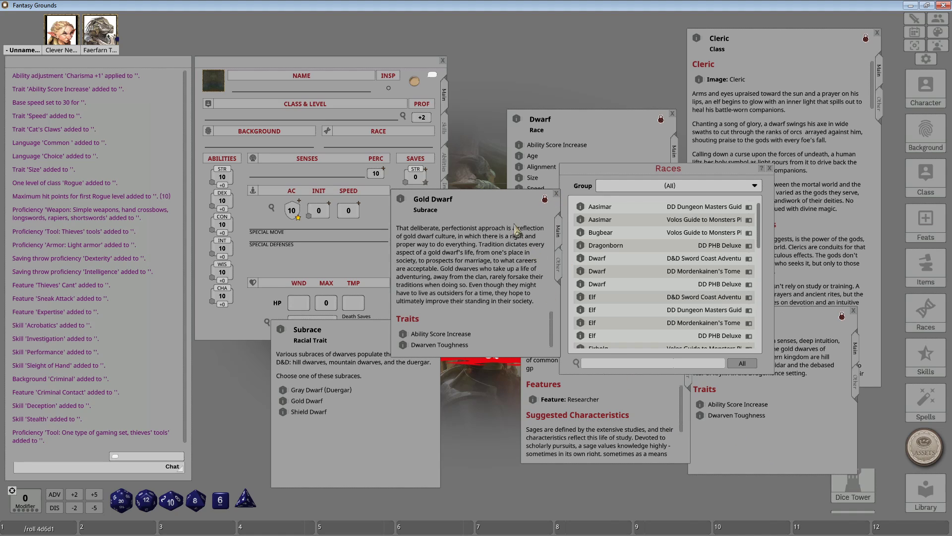
{"action": "left_click", "coordinate": [556, 194]}
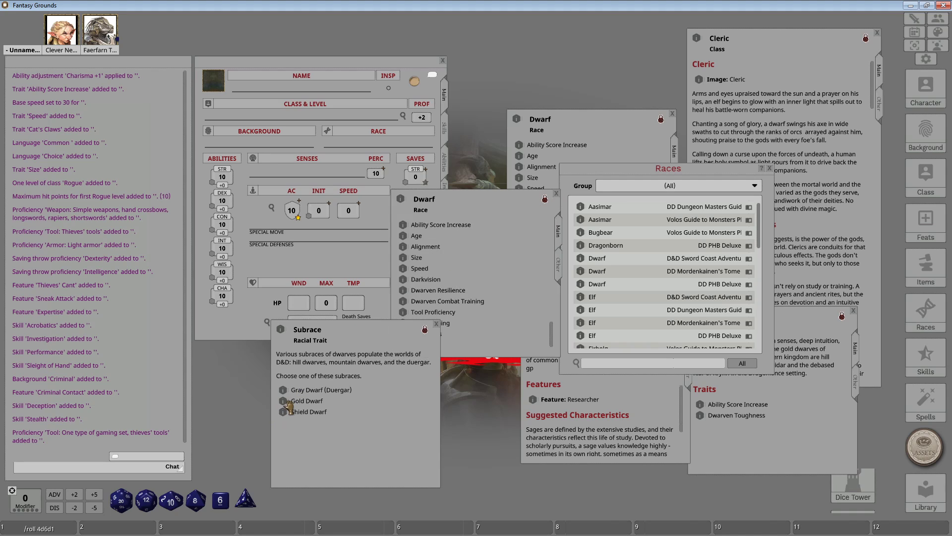
{"action": "left_click", "coordinate": [782, 405]}
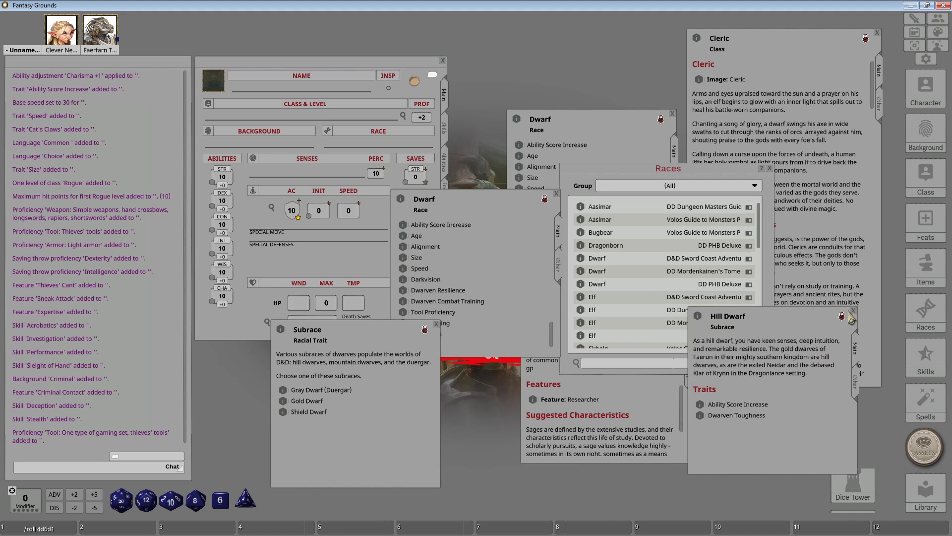
Recheck the Gold Dwarf subrace's traits against the Hill Dwarf's, and close both subrace entries.
{"action": "left_click", "coordinate": [284, 402]}
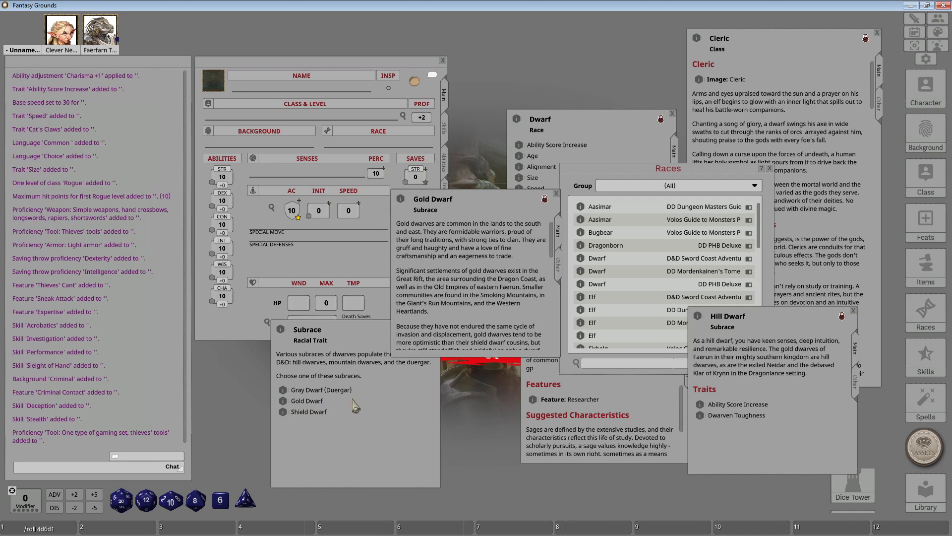
{"action": "left_click_drag", "start_coordinate": [556, 242], "coordinate": [558, 343]}
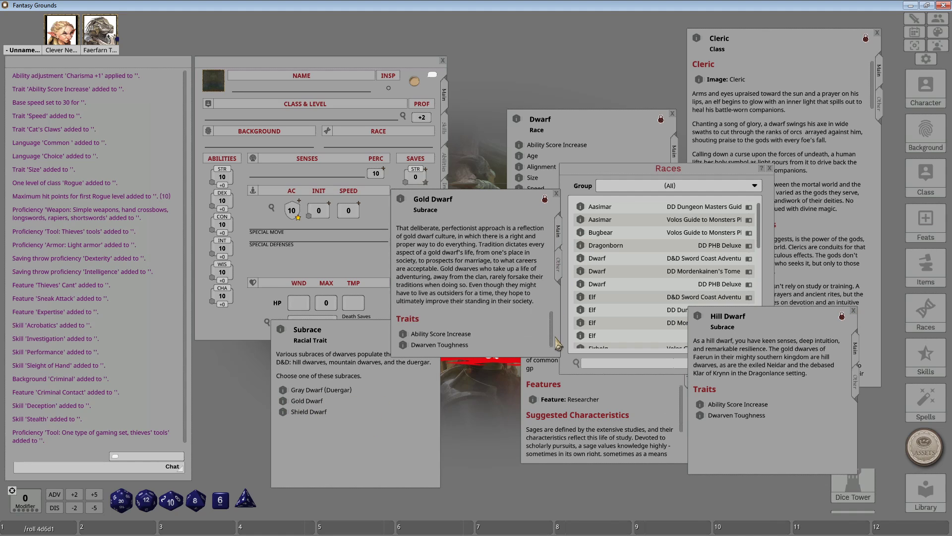
{"action": "left_click", "coordinate": [556, 193]}
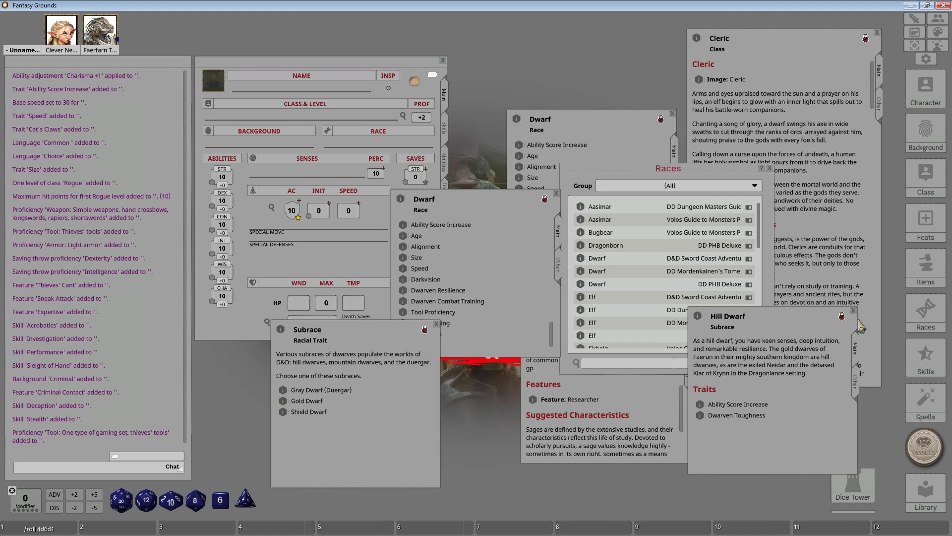
{"action": "left_click", "coordinate": [853, 311]}
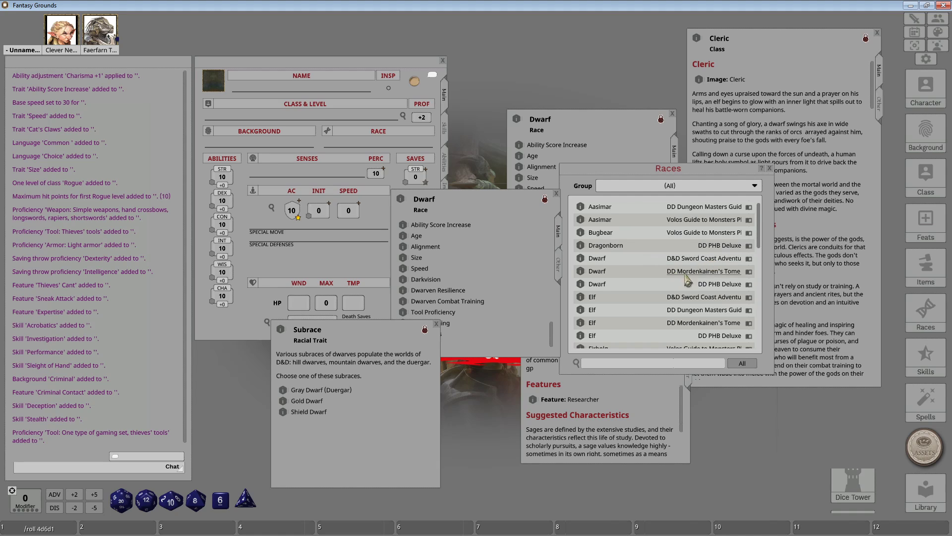
View the Subrace trait of the DD Mordenkainen's Tome version of Dwarf and close that trait.
{"action": "left_click", "coordinate": [579, 272]}
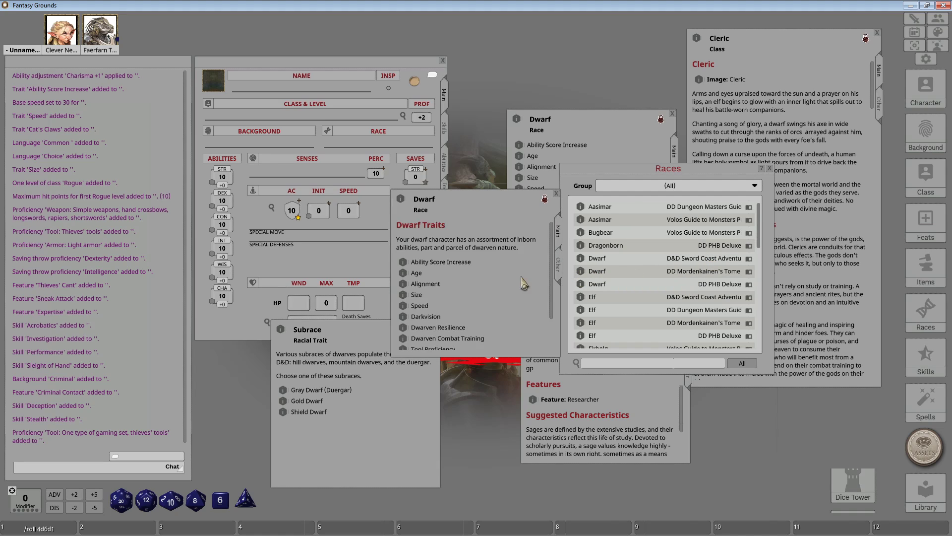
{"action": "scroll", "coordinate": [429, 347], "scroll_direction": "down", "scroll_amount": 3}
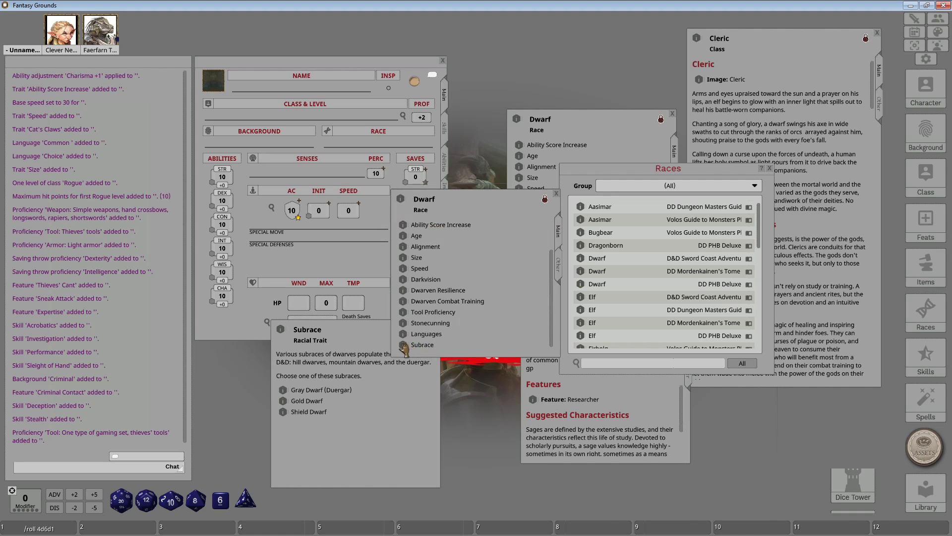
{"action": "left_click", "coordinate": [402, 348]}
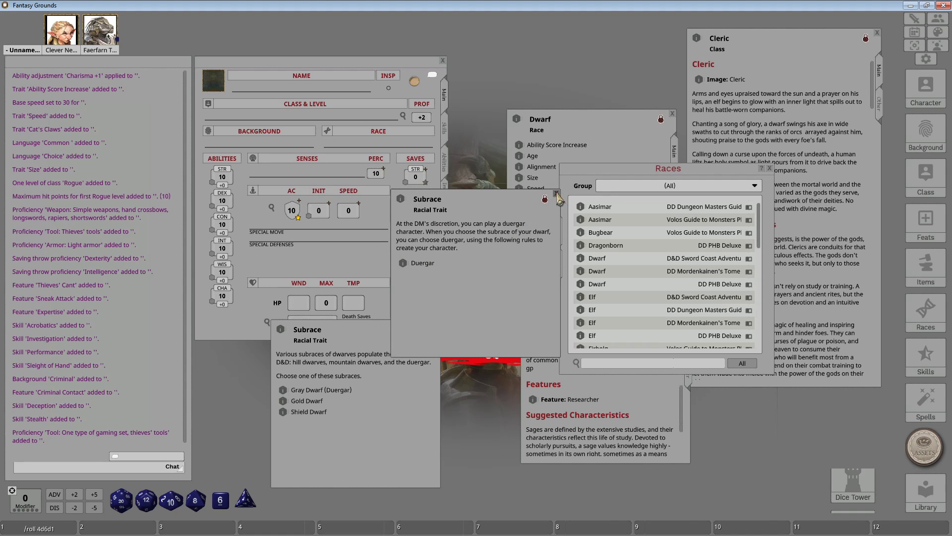
{"action": "left_click", "coordinate": [555, 194]}
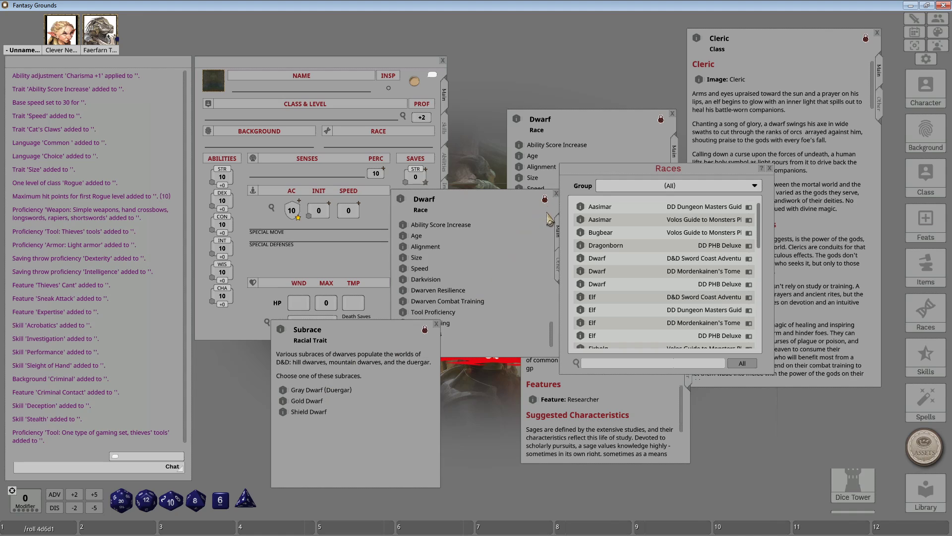
Close both open Dwarf race entries and move the Sage background next to the Subrace trait.
{"action": "left_click_drag", "start_coordinate": [524, 217], "coordinate": [667, 350]}
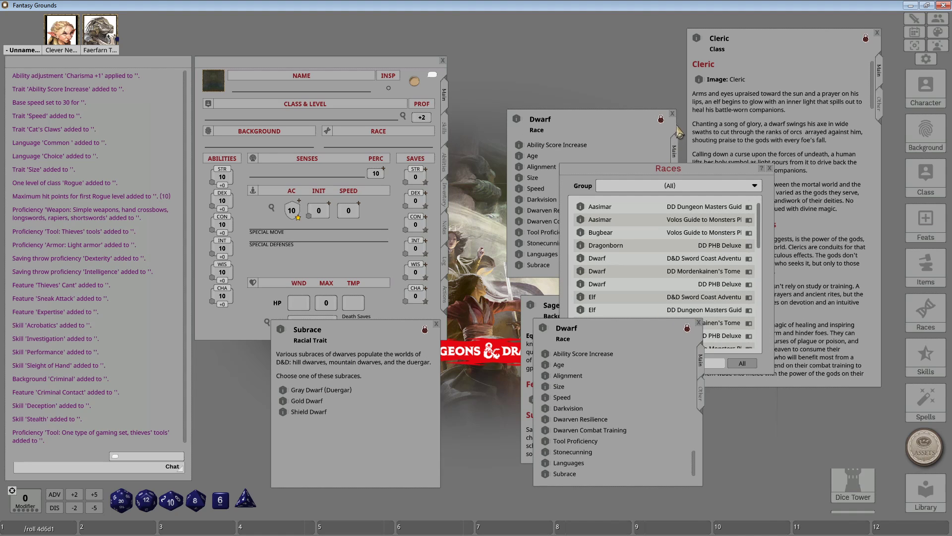
{"action": "left_click_drag", "start_coordinate": [631, 192], "coordinate": [619, 136]}
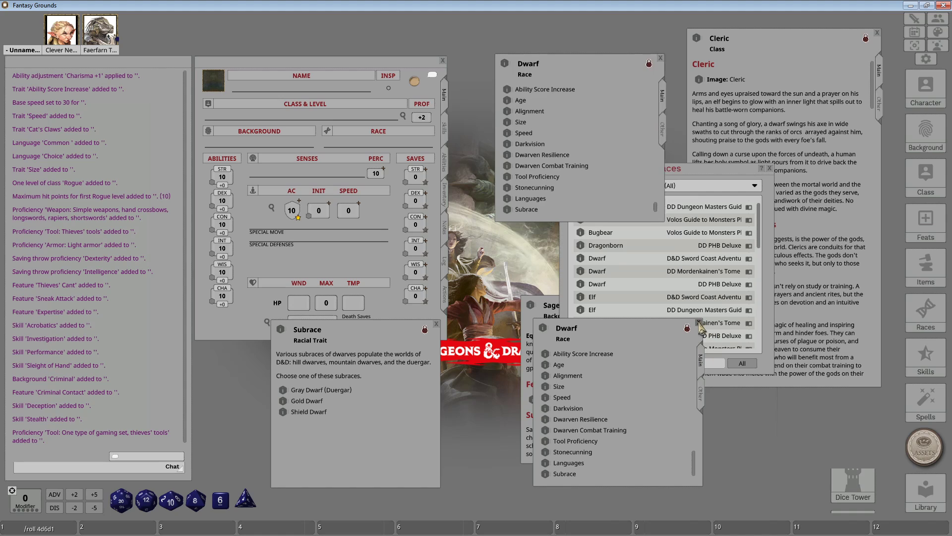
{"action": "left_click", "coordinate": [698, 322]}
{"action": "left_click", "coordinate": [541, 308]}
{"action": "left_click_drag", "start_coordinate": [542, 308], "coordinate": [480, 333]}
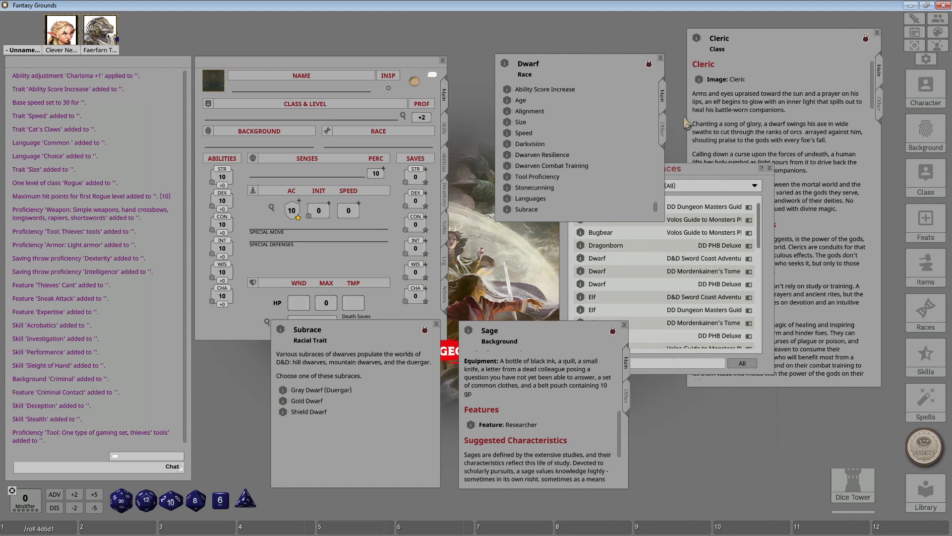
{"action": "left_click", "coordinate": [660, 58]}
Open the DD PHB Deluxe Dwarf, close the race list, and arrange the Dwarf and Subrace entries clear of a narrowed character sheet.
{"action": "left_click", "coordinate": [580, 284]}
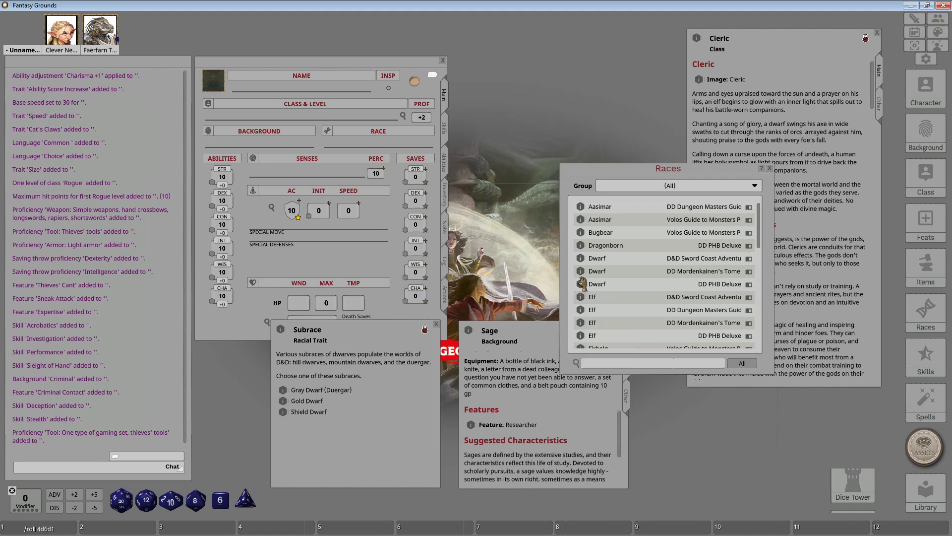
{"action": "left_click", "coordinate": [770, 169]}
{"action": "left_click_drag", "start_coordinate": [656, 92], "coordinate": [656, 163]}
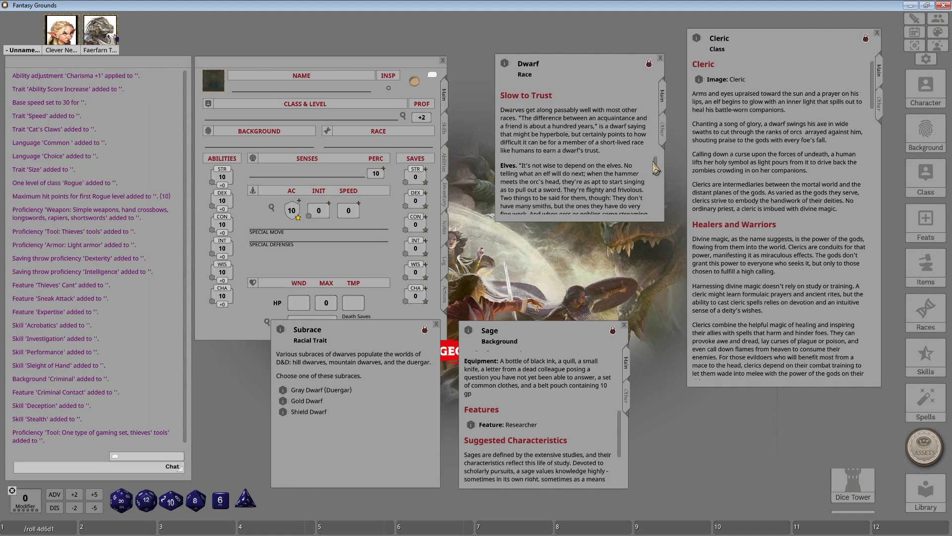
{"action": "left_click_drag", "start_coordinate": [597, 69], "coordinate": [573, 46]}
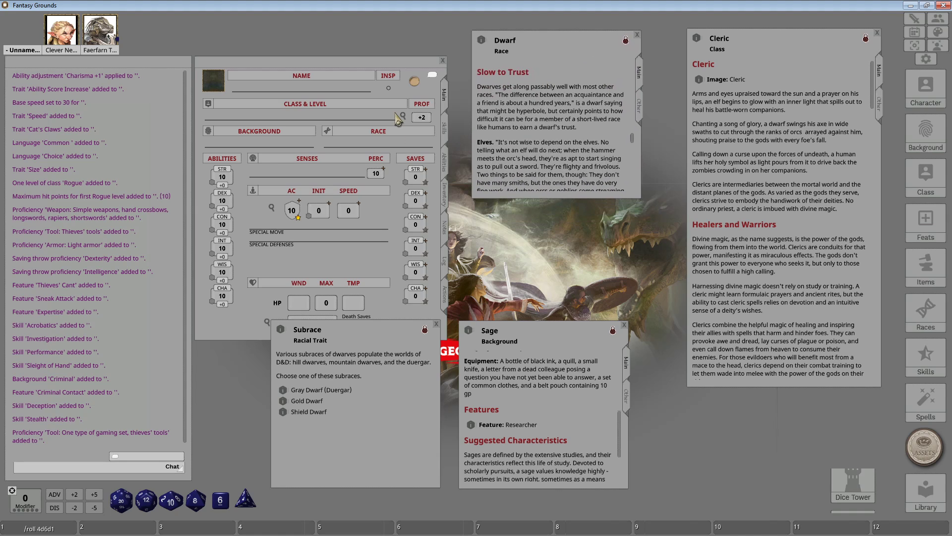
{"action": "left_click_drag", "start_coordinate": [307, 329], "coordinate": [702, 328]}
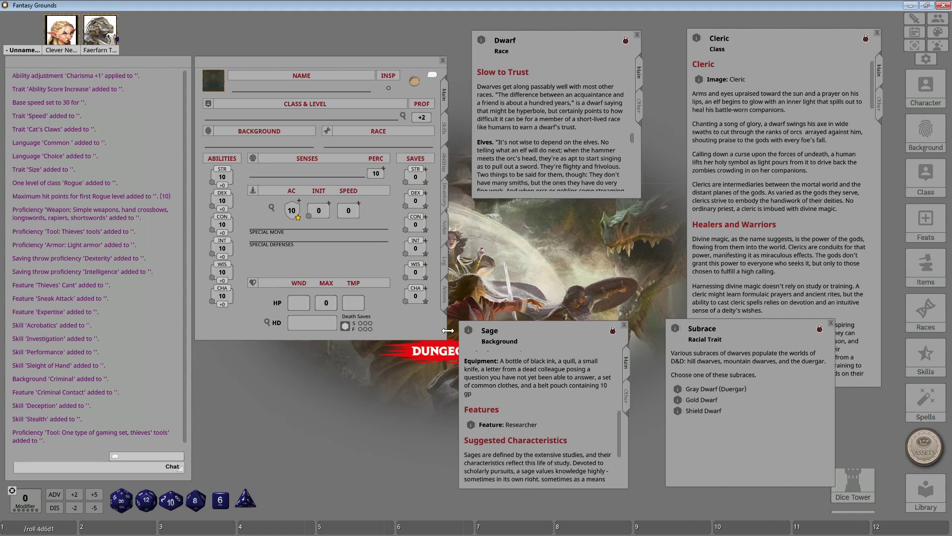
{"action": "left_click_drag", "start_coordinate": [437, 335], "coordinate": [407, 335]}
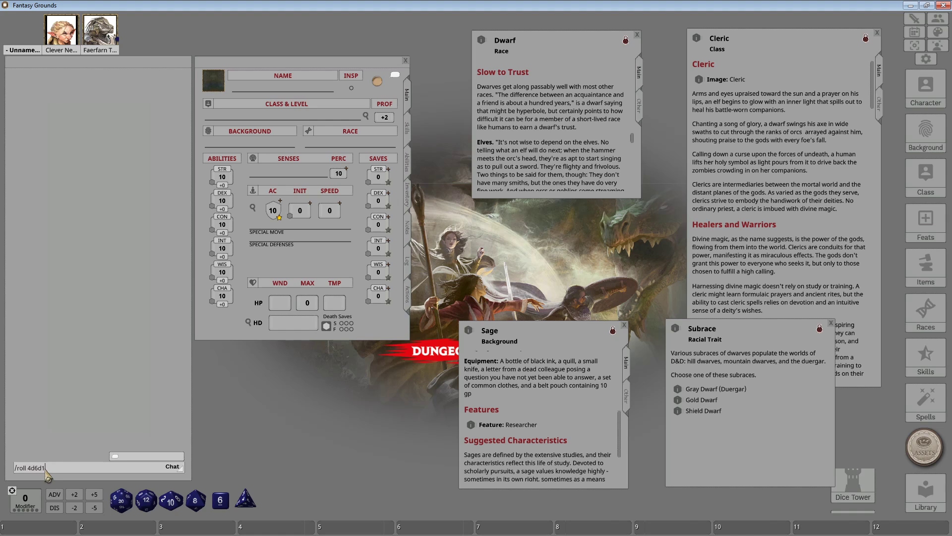
Store /roll 4d6d1 in hotkey slot 1 and roll it six times for the character's ability scores.
{"action": "left_click_drag", "start_coordinate": [47, 476], "coordinate": [36, 528]}
{"action": "left_click", "coordinate": [36, 529]}
{"action": "left_click", "coordinate": [36, 528]}
{"action": "left_click", "coordinate": [36, 529]}
{"action": "left_click", "coordinate": [36, 528]}
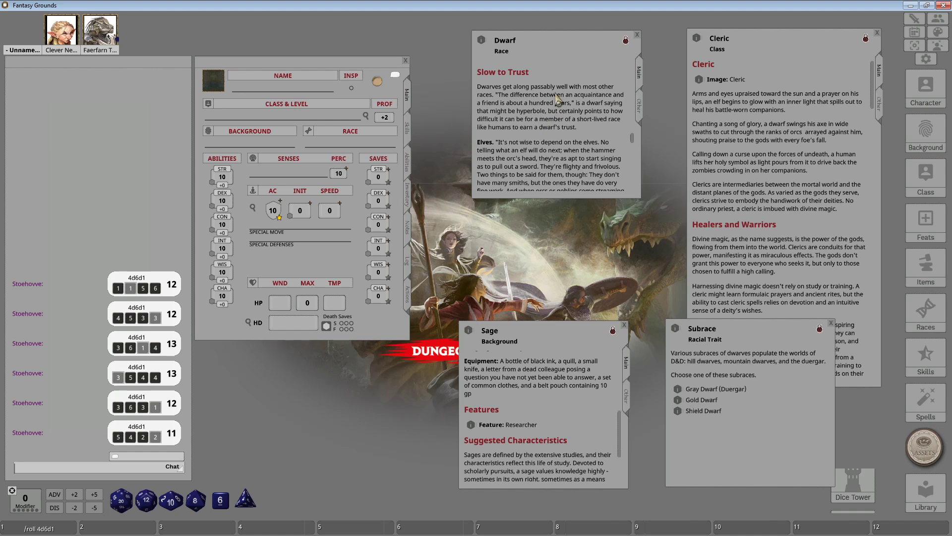
Read the Cleric's hit points, proficiencies and equipment, and the Quick Build advice on which abilities to prioritize.
{"action": "left_click", "coordinate": [776, 100]}
{"action": "scroll", "coordinate": [793, 173], "scroll_direction": "down", "scroll_amount": 15}
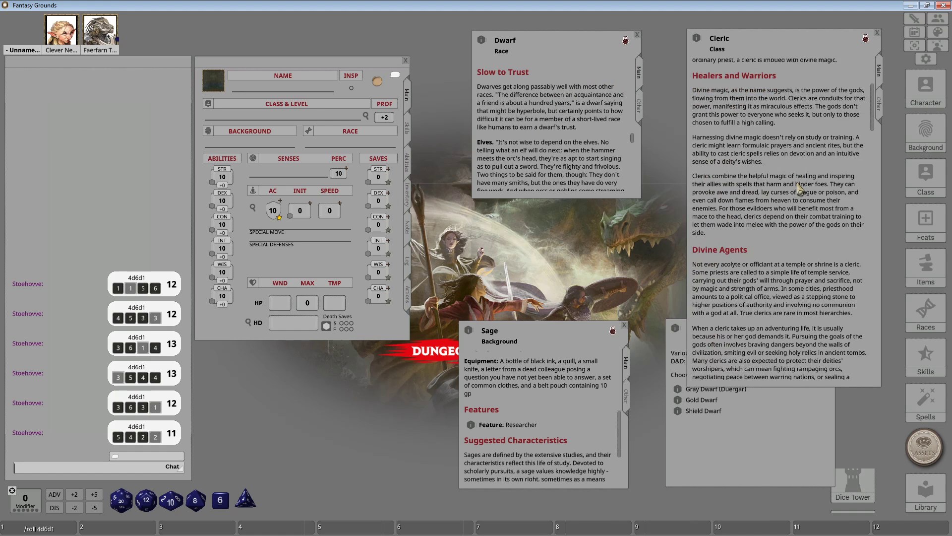
{"action": "scroll", "coordinate": [802, 189], "scroll_direction": "down", "scroll_amount": 5}
{"action": "left_click_drag", "start_coordinate": [876, 173], "coordinate": [874, 285]}
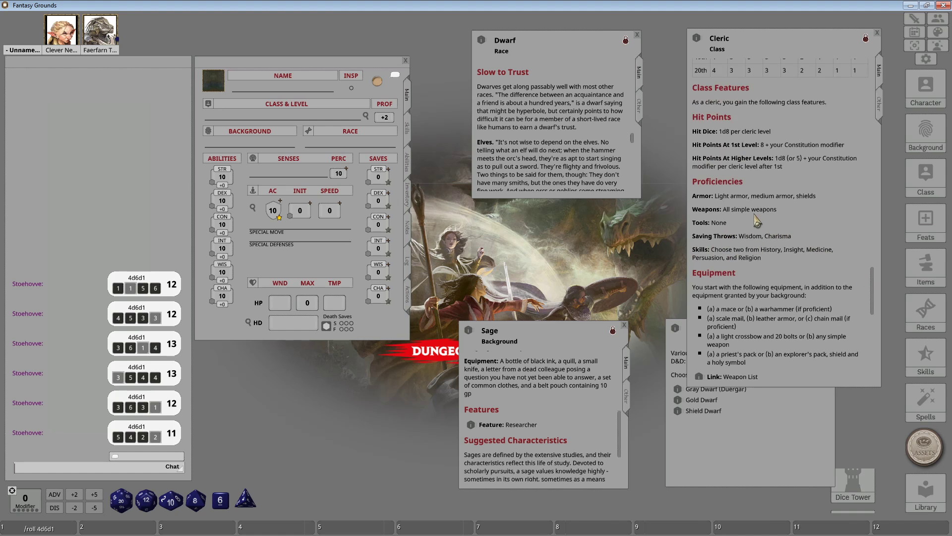
{"action": "left_click_drag", "start_coordinate": [875, 308], "coordinate": [876, 94]}
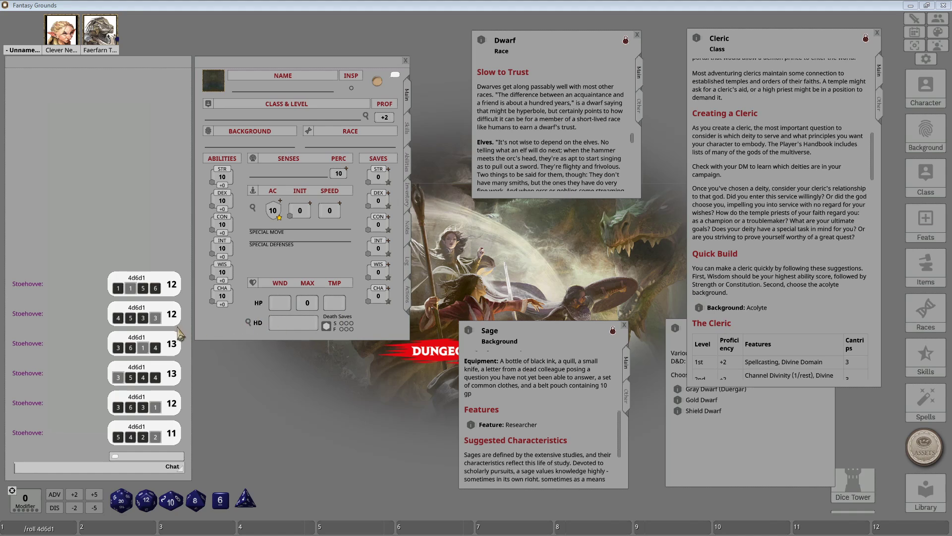
Assign the rolled scores: Wisdom 13, Strength 13, Dexterity 12, Constitution 12, Intelligence 12 and Charisma 11.
{"action": "left_click_drag", "start_coordinate": [173, 344], "coordinate": [222, 272]}
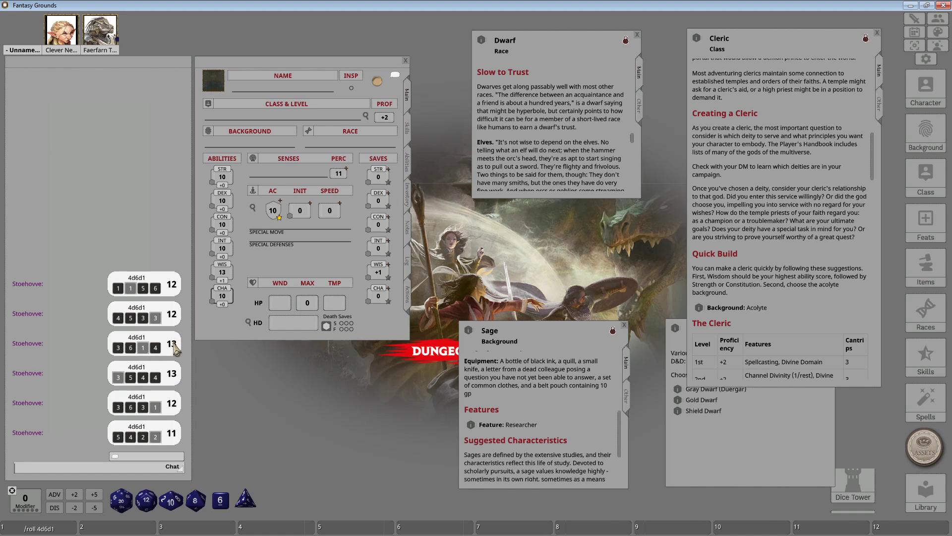
{"action": "left_click_drag", "start_coordinate": [171, 376], "coordinate": [222, 177]}
{"action": "left_click_drag", "start_coordinate": [171, 284], "coordinate": [222, 205]}
{"action": "left_click_drag", "start_coordinate": [172, 314], "coordinate": [225, 228]}
{"action": "left_click_drag", "start_coordinate": [175, 404], "coordinate": [223, 249]}
{"action": "left_click_drag", "start_coordinate": [174, 436], "coordinate": [222, 297]}
Add the Dwarf race to the character sheet, check its Ability Score Increase trait and confirm Gold Dwarf as the sub-race.
{"action": "left_click", "coordinate": [682, 324]}
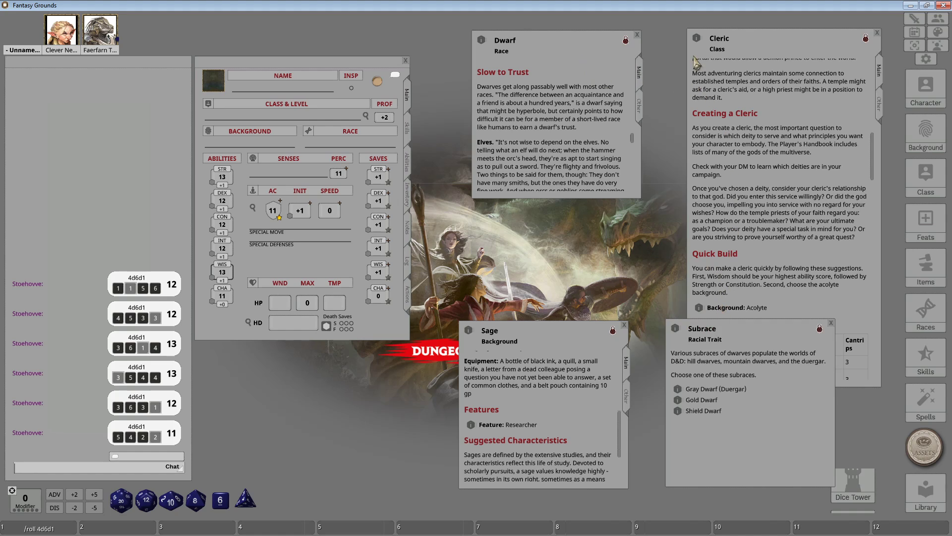
{"action": "left_click_drag", "start_coordinate": [482, 42], "coordinate": [343, 147]}
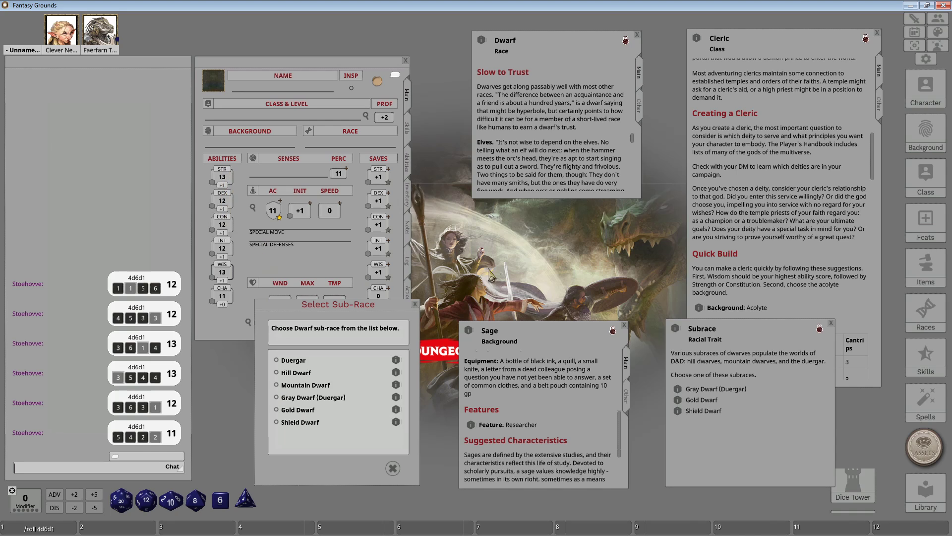
{"action": "left_click_drag", "start_coordinate": [639, 144], "coordinate": [636, 192]}
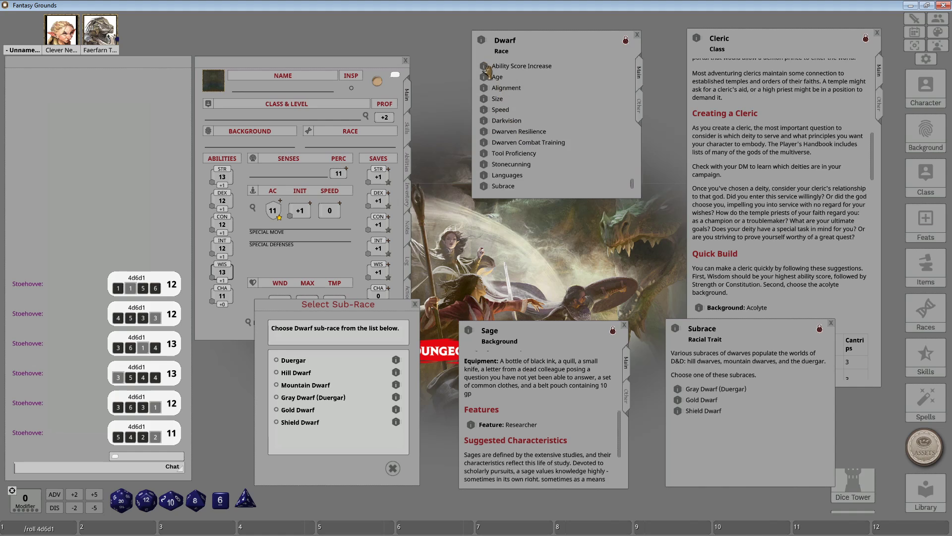
{"action": "scroll", "coordinate": [535, 108], "scroll_direction": "up", "scroll_amount": 3}
{"action": "left_click", "coordinate": [484, 126]}
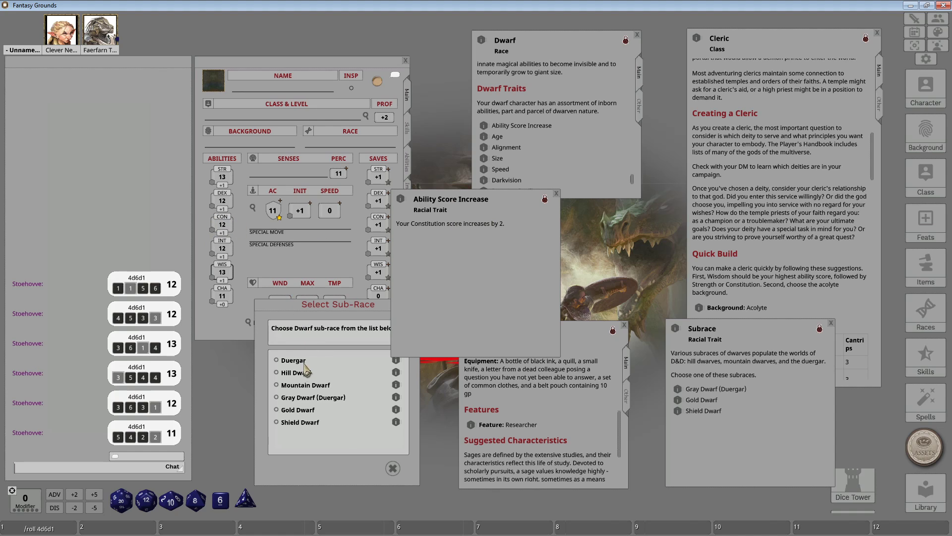
{"action": "left_click", "coordinate": [277, 410]}
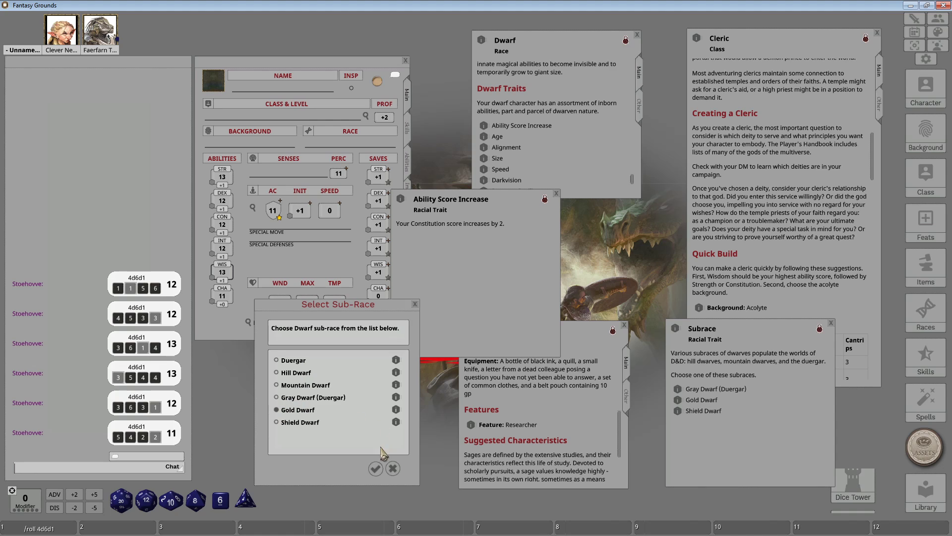
{"action": "left_click", "coordinate": [375, 469]}
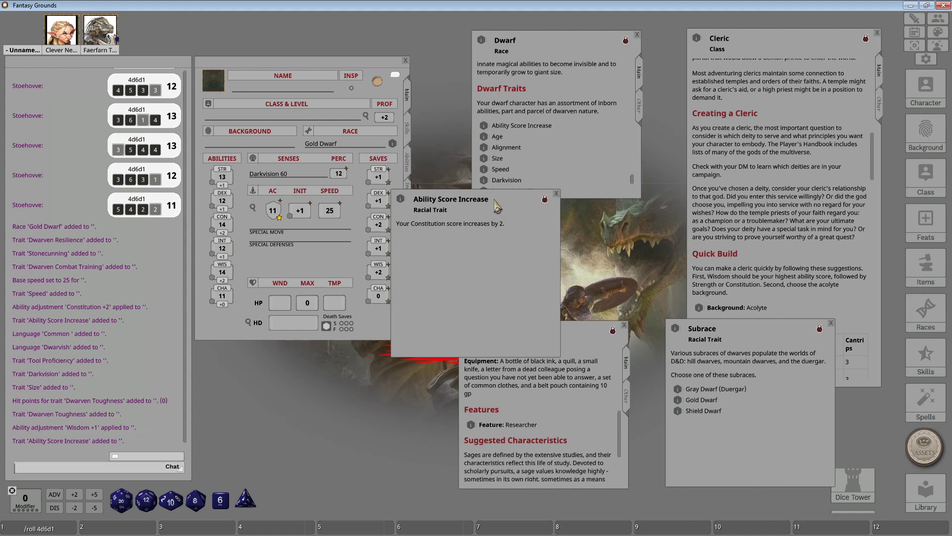
Close the Ability Score Increase and Subrace trait entries and place the Sage background below the Dwarf entry.
{"action": "left_click_drag", "start_coordinate": [501, 218], "coordinate": [544, 214]}
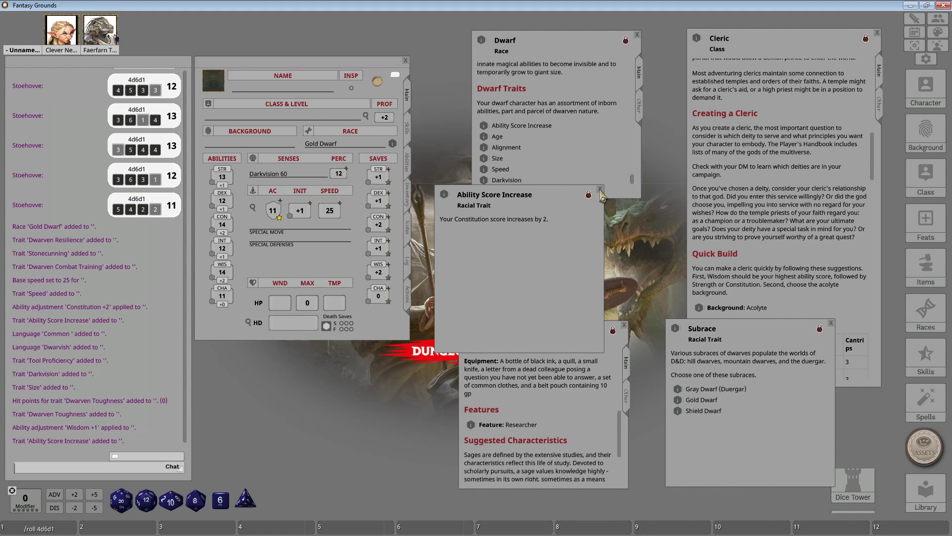
{"action": "left_click", "coordinate": [600, 190]}
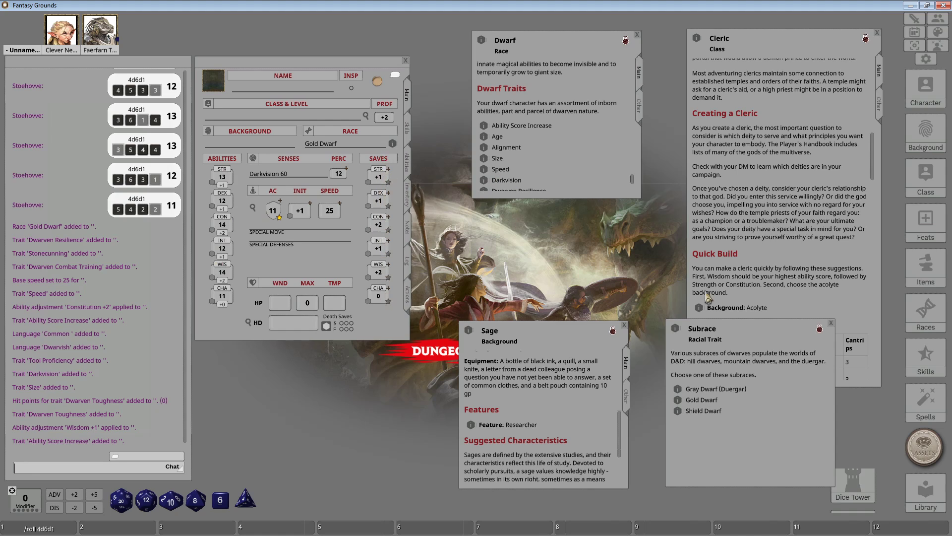
{"action": "left_click_drag", "start_coordinate": [749, 323], "coordinate": [593, 212]}
{"action": "left_click_drag", "start_coordinate": [503, 316], "coordinate": [425, 331]}
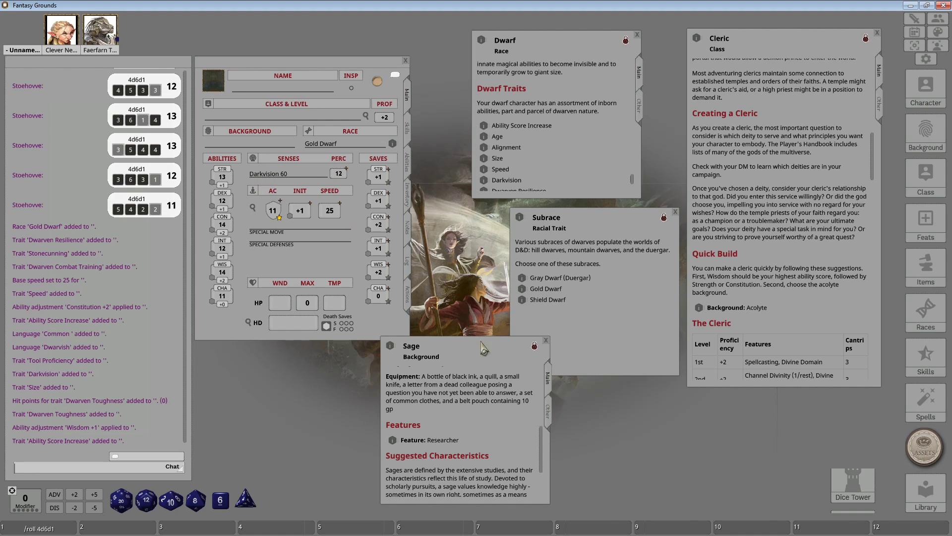
{"action": "left_click_drag", "start_coordinate": [475, 342], "coordinate": [554, 338]}
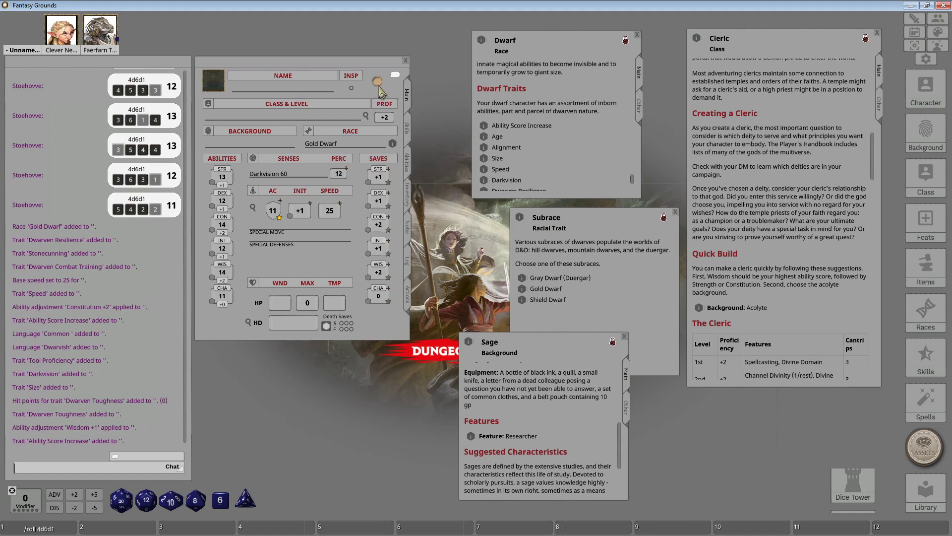
{"action": "left_click", "coordinate": [677, 214]}
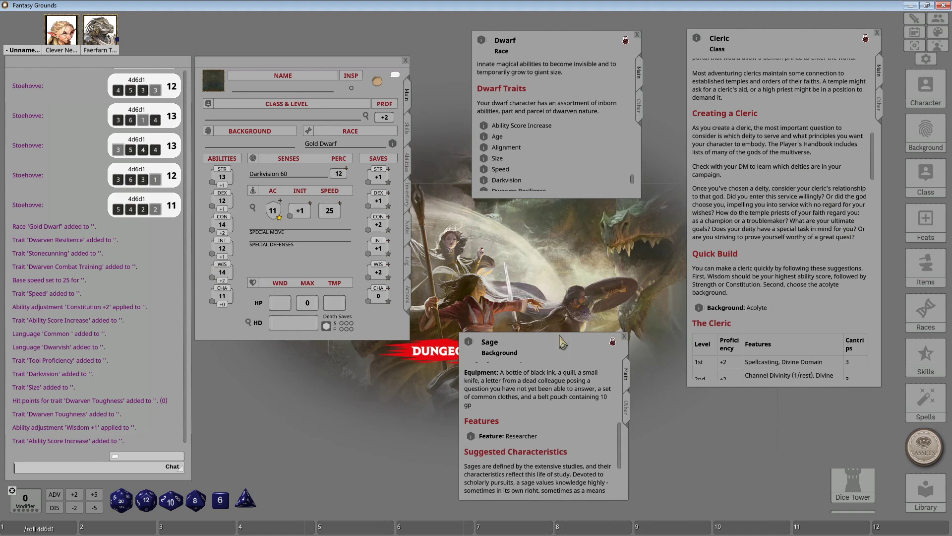
{"action": "left_click_drag", "start_coordinate": [558, 350], "coordinate": [591, 281]}
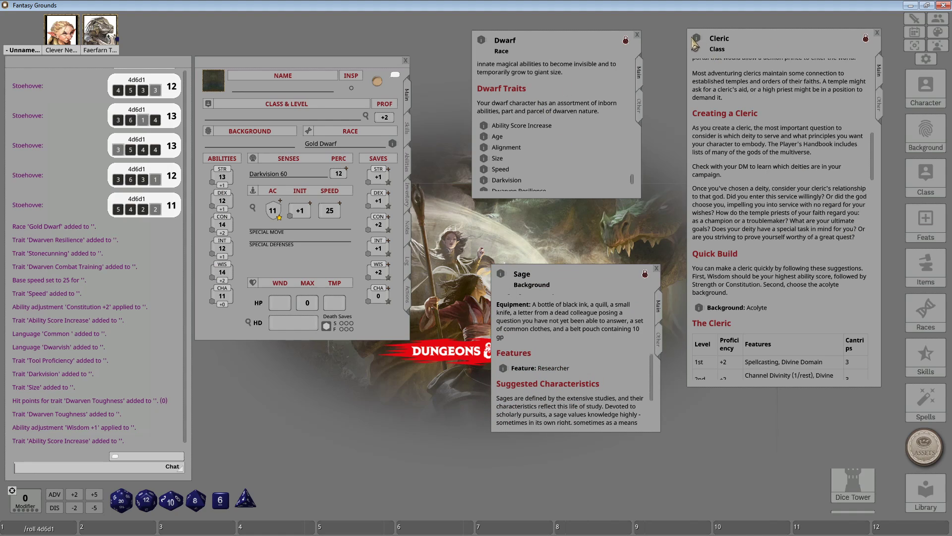
Add the Cleric class to the character sheet, compare its skill options with Sage's skills and choose Medicine and Religion.
{"action": "left_click_drag", "start_coordinate": [286, 130], "coordinate": [238, 118]}
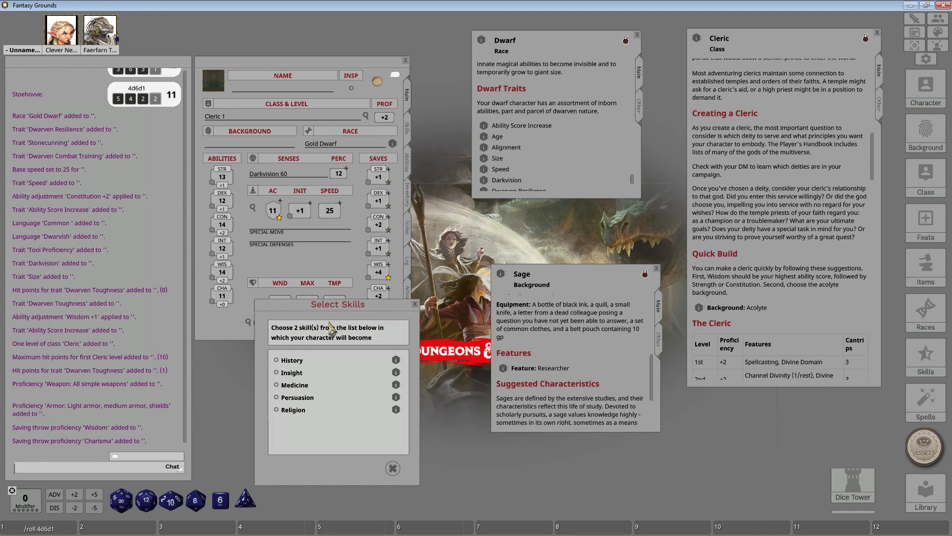
{"action": "left_click_drag", "start_coordinate": [329, 308], "coordinate": [368, 307]}
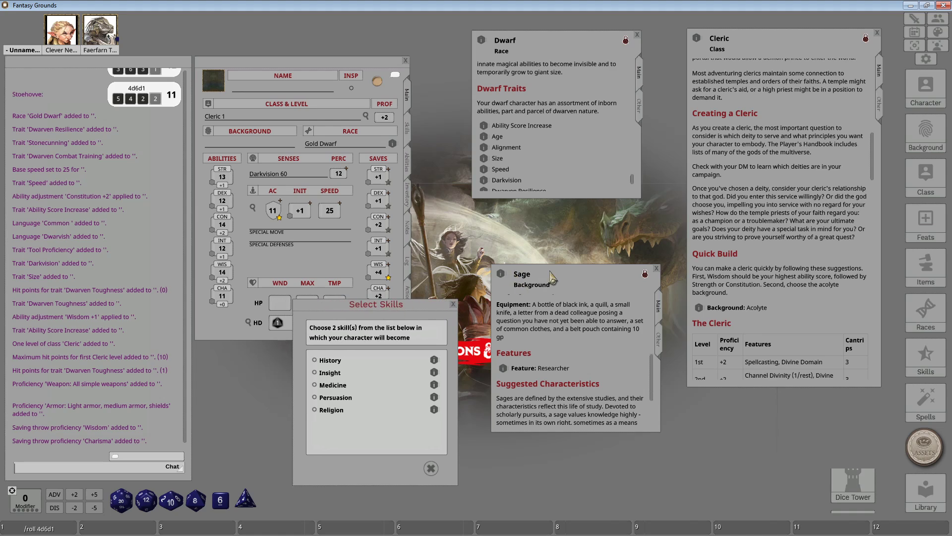
{"action": "left_click_drag", "start_coordinate": [552, 276], "coordinate": [586, 247]}
{"action": "left_click_drag", "start_coordinate": [363, 311], "coordinate": [389, 307]}
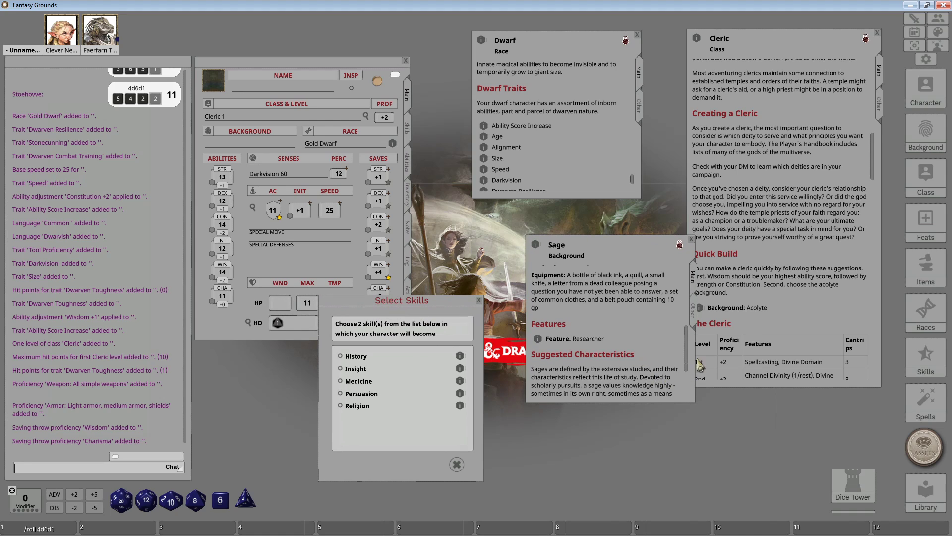
{"action": "left_click_drag", "start_coordinate": [650, 400], "coordinate": [646, 479]}
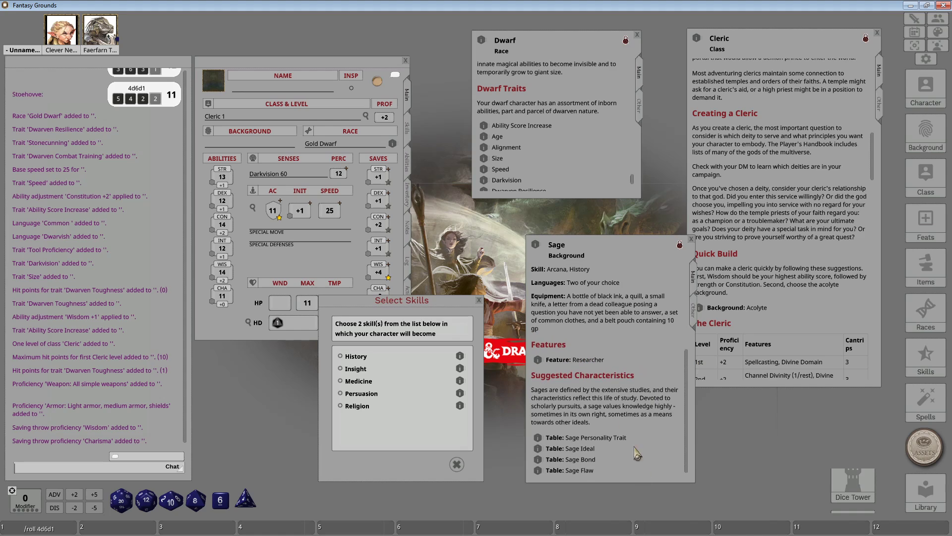
{"action": "scroll", "coordinate": [606, 392], "scroll_direction": "up", "scroll_amount": 2}
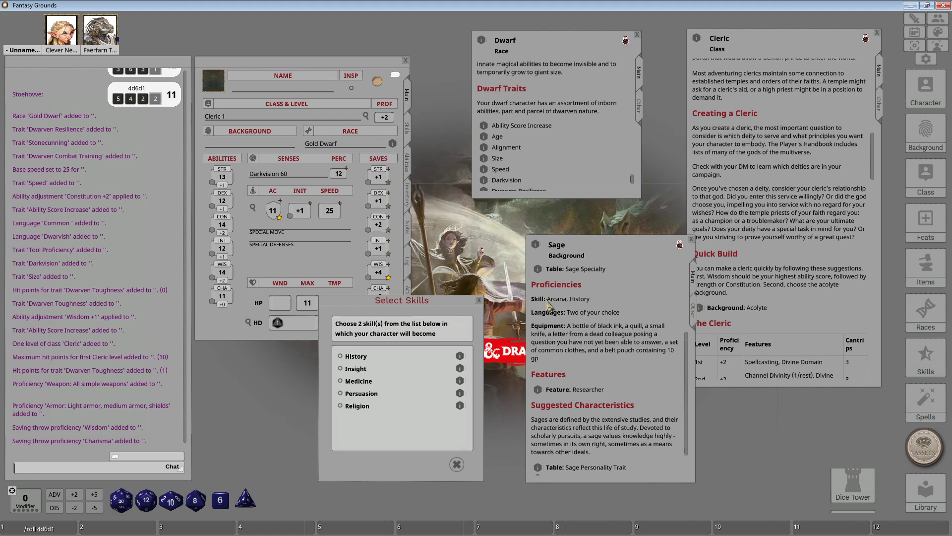
{"action": "left_click", "coordinate": [359, 386]}
{"action": "left_click", "coordinate": [357, 408]}
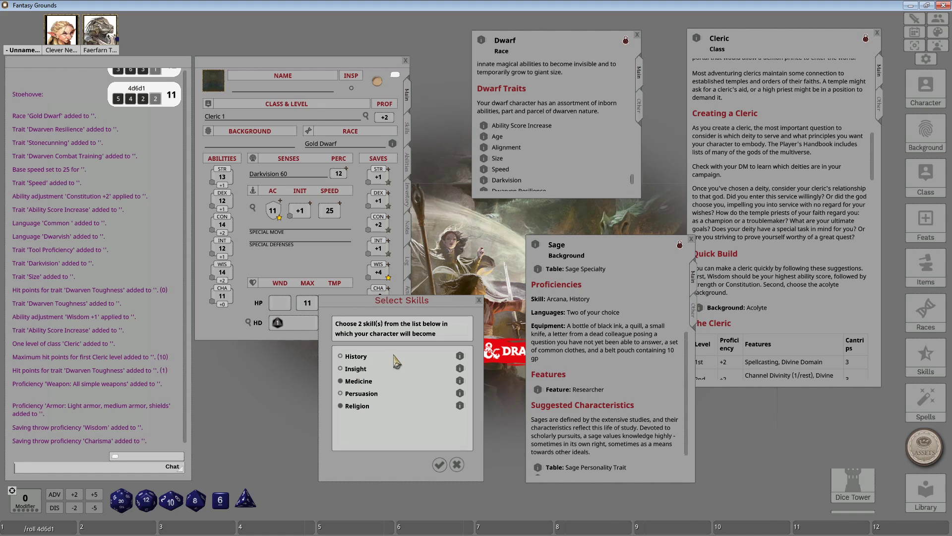
{"action": "left_click", "coordinate": [438, 465]}
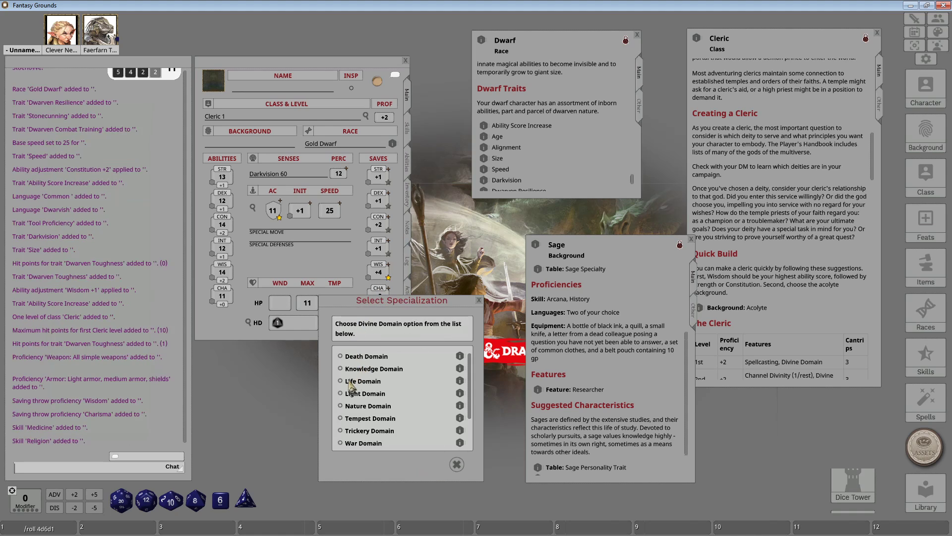
Choose Life Domain as the Cleric's Divine Domain after reviewing the domain's spells and features.
{"action": "left_click", "coordinate": [351, 382]}
{"action": "left_click", "coordinate": [458, 381]}
{"action": "left_click_drag", "start_coordinate": [484, 217], "coordinate": [525, 18]}
{"action": "left_click_drag", "start_coordinate": [462, 169], "coordinate": [477, 275]}
{"action": "scroll", "coordinate": [524, 238], "scroll_direction": "down", "scroll_amount": 5}
{"action": "scroll", "coordinate": [526, 238], "scroll_direction": "down", "scroll_amount": 2}
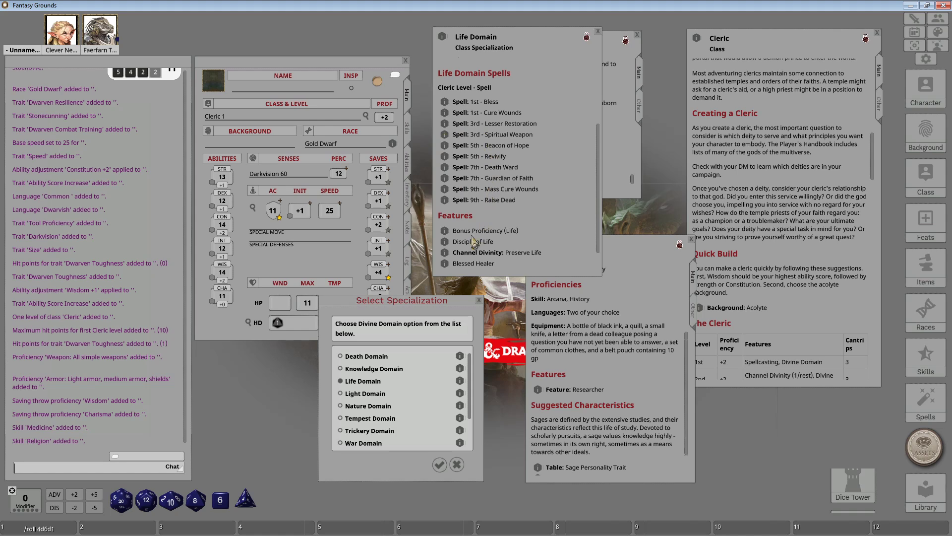
{"action": "left_click", "coordinate": [440, 466]}
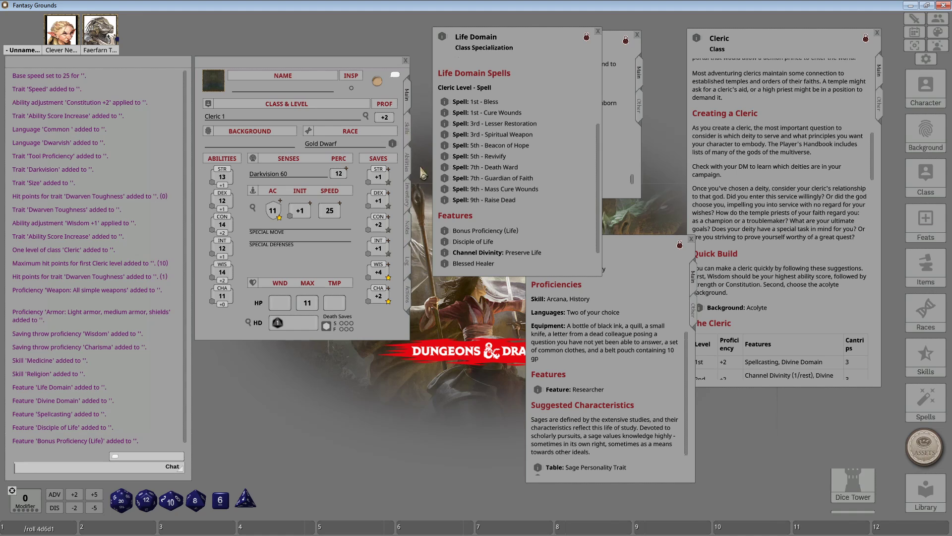
Move the Life Domain and Sage entries aside and look through the Cleric's level table, spell slots, proficiencies and features.
{"action": "left_click_drag", "start_coordinate": [498, 41], "coordinate": [742, 251]}
{"action": "left_click_drag", "start_coordinate": [619, 241], "coordinate": [557, 233]}
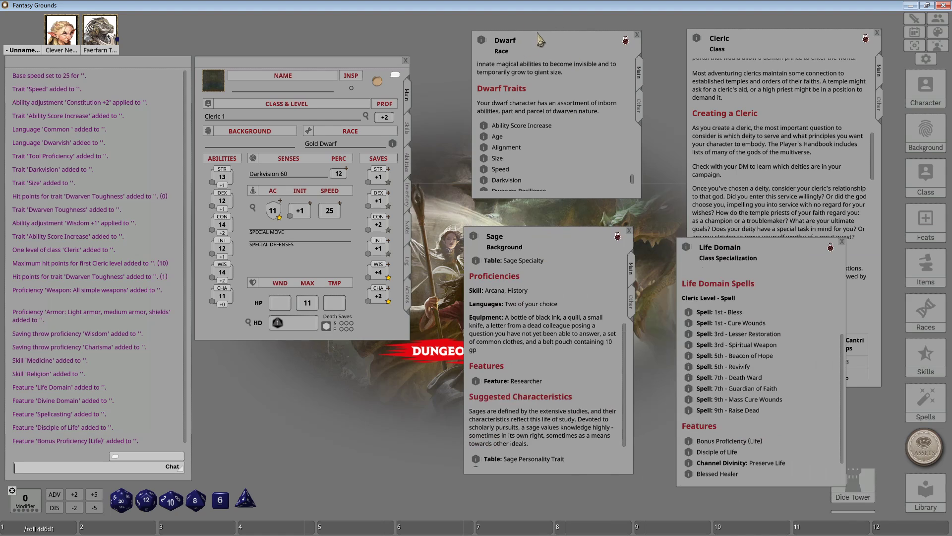
{"action": "left_click", "coordinate": [775, 68]}
{"action": "scroll", "coordinate": [769, 136], "scroll_direction": "down", "scroll_amount": 15}
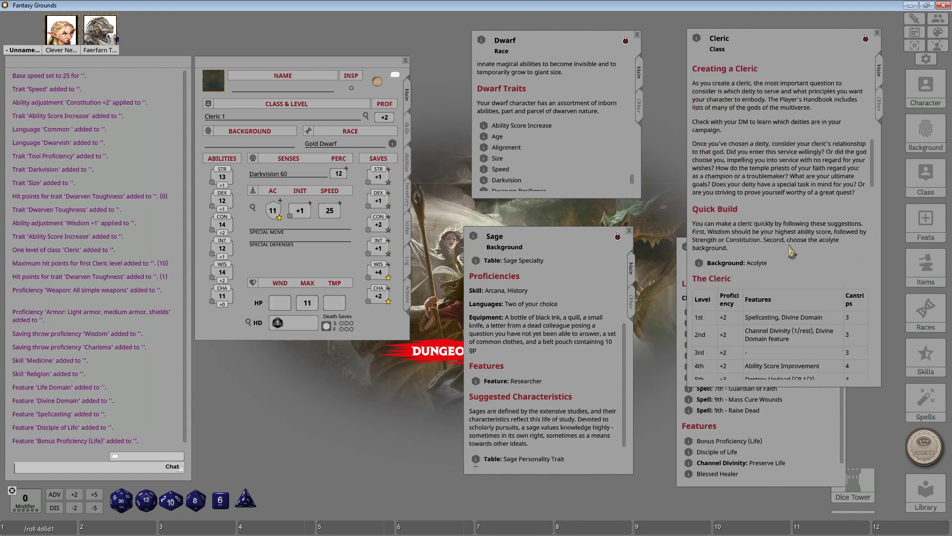
{"action": "scroll", "coordinate": [791, 251], "scroll_direction": "up", "scroll_amount": 5}
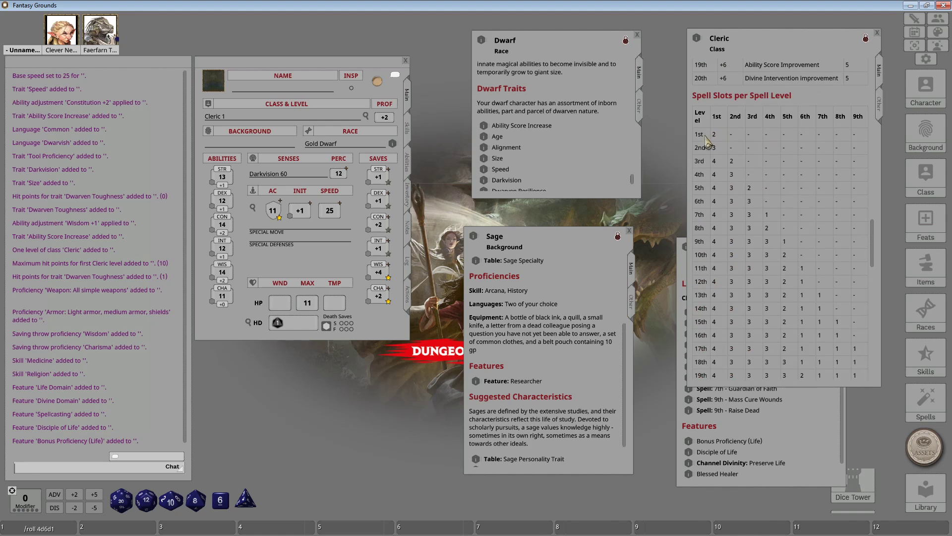
{"action": "scroll", "coordinate": [794, 218], "scroll_direction": "up", "scroll_amount": 5}
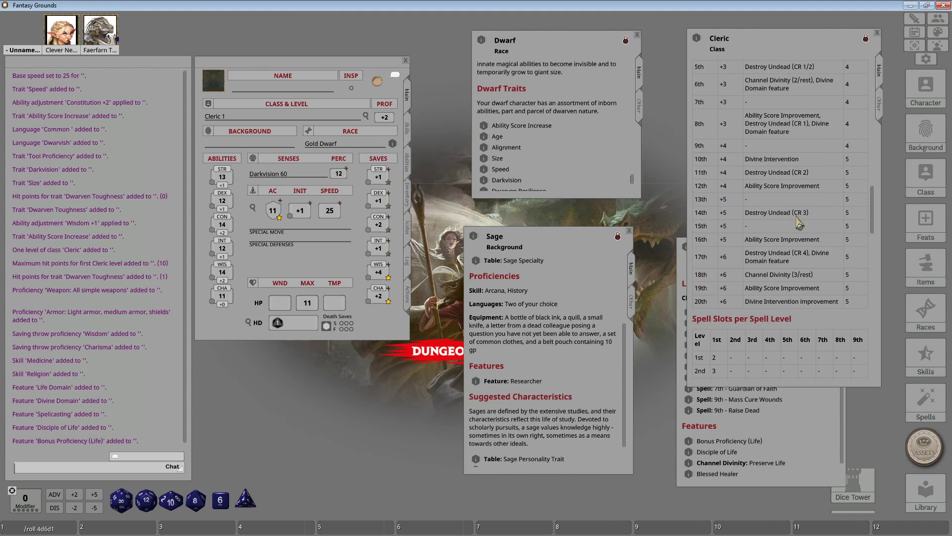
{"action": "scroll", "coordinate": [800, 222], "scroll_direction": "down", "scroll_amount": 10}
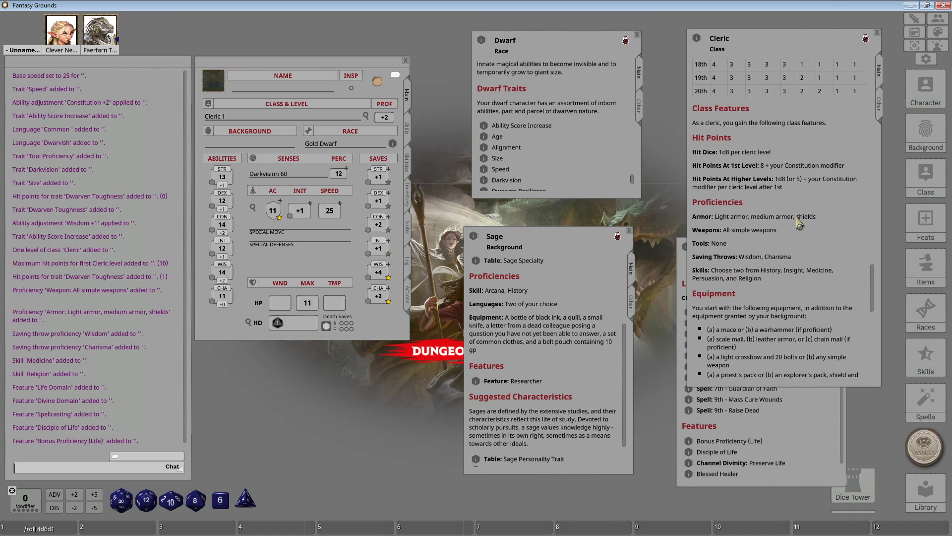
{"action": "left_click_drag", "start_coordinate": [876, 279], "coordinate": [873, 331]}
Reposition the Life Domain entry, then open the Cleric's Spellcasting feature and enlarge it for reading.
{"action": "left_click", "coordinate": [834, 429]}
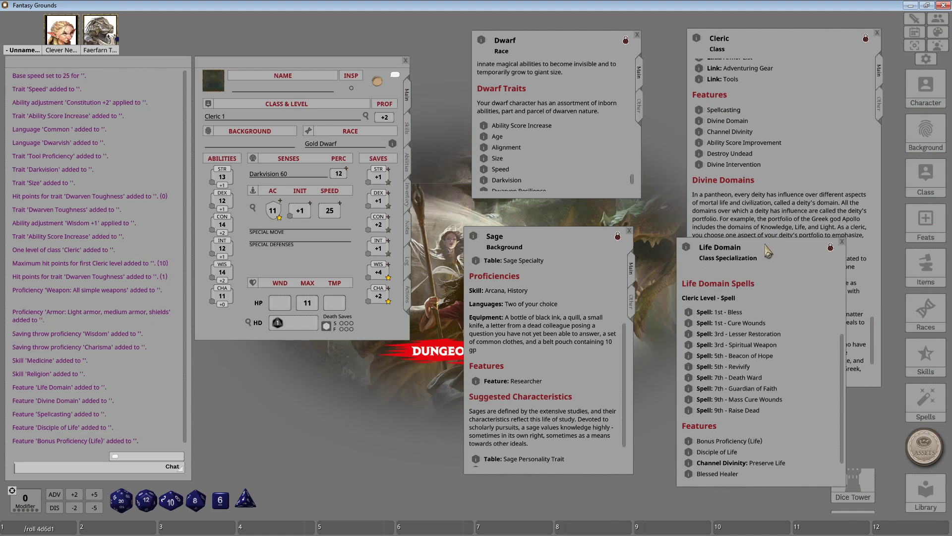
{"action": "left_click_drag", "start_coordinate": [772, 243], "coordinate": [761, 224]}
{"action": "left_click_drag", "start_coordinate": [833, 382], "coordinate": [836, 357]}
{"action": "left_click", "coordinate": [811, 130]}
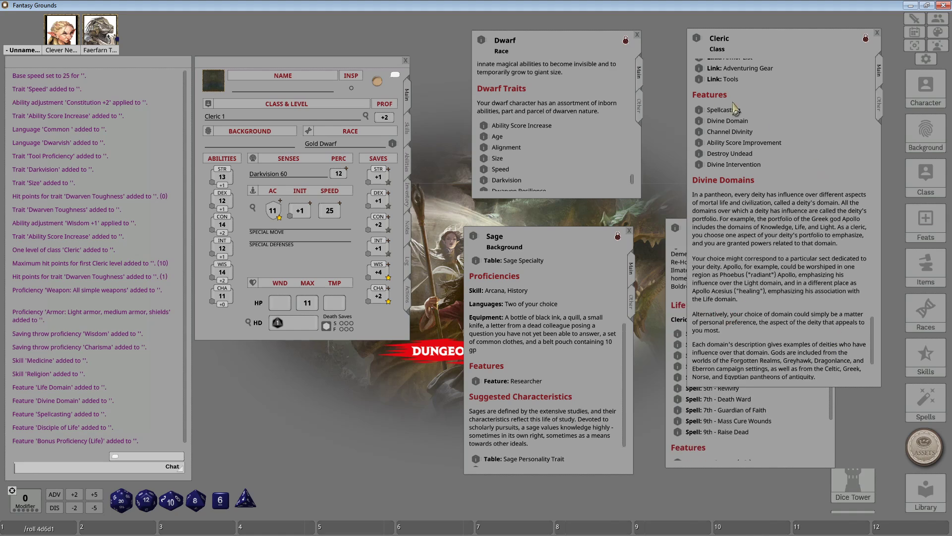
{"action": "left_click", "coordinate": [701, 111]}
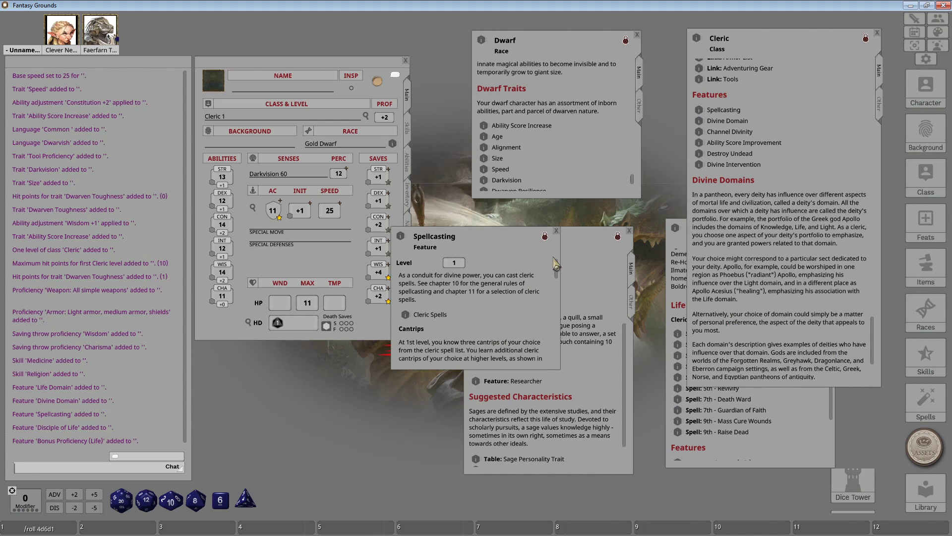
{"action": "mouse_move", "coordinate": [558, 270]}
{"action": "left_mouse_down"}
{"action": "mouse_move", "coordinate": [558, 312]}
{"action": "mouse_move", "coordinate": [557, 269]}
{"action": "left_mouse_up"}
{"action": "left_click_drag", "start_coordinate": [494, 237], "coordinate": [477, 218]}
{"action": "left_click_drag", "start_coordinate": [543, 351], "coordinate": [654, 432]}
Open the Cleric Spells list, place it over the lower part of the character sheet and read the rules for preparing spells.
{"action": "left_click", "coordinate": [389, 281]}
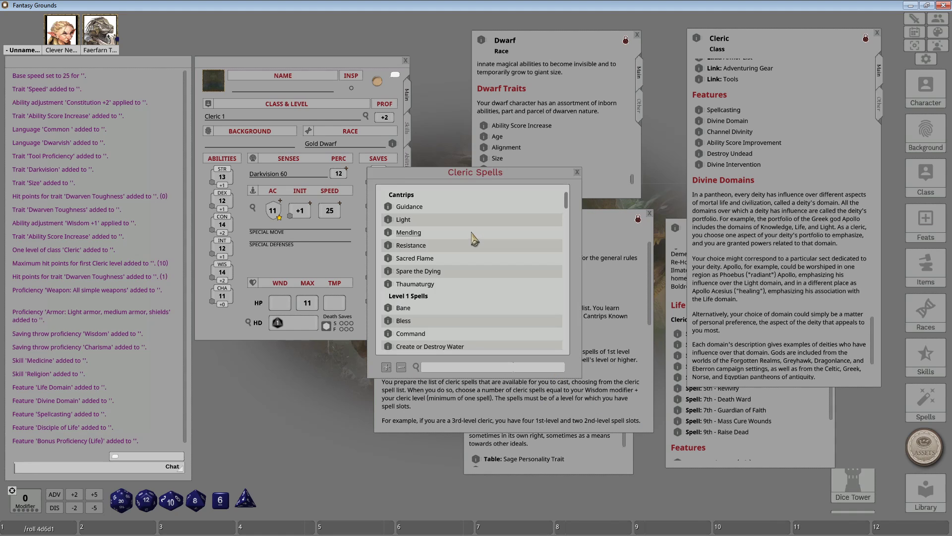
{"action": "left_click_drag", "start_coordinate": [471, 180], "coordinate": [300, 300]}
{"action": "left_click_drag", "start_coordinate": [490, 218], "coordinate": [565, 197]}
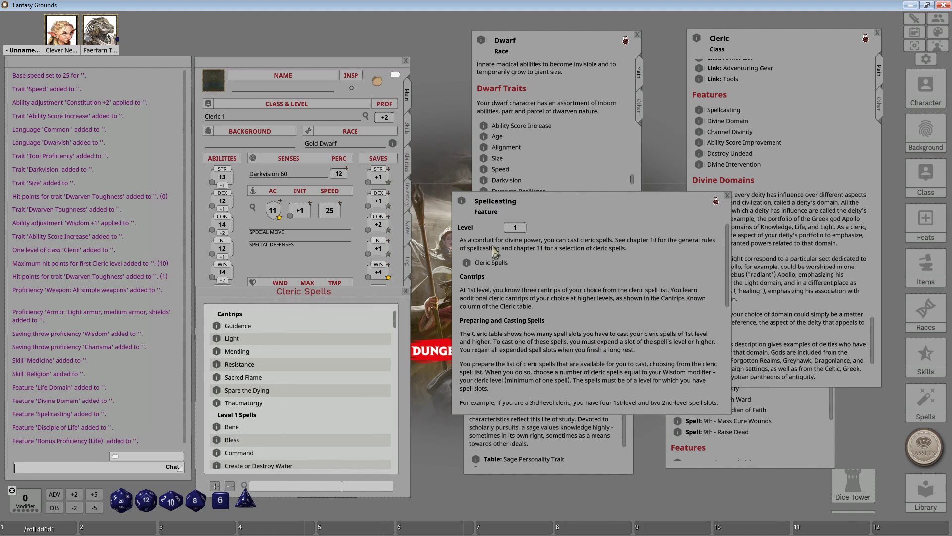
{"action": "scroll", "coordinate": [725, 248], "scroll_direction": "down", "scroll_amount": 4}
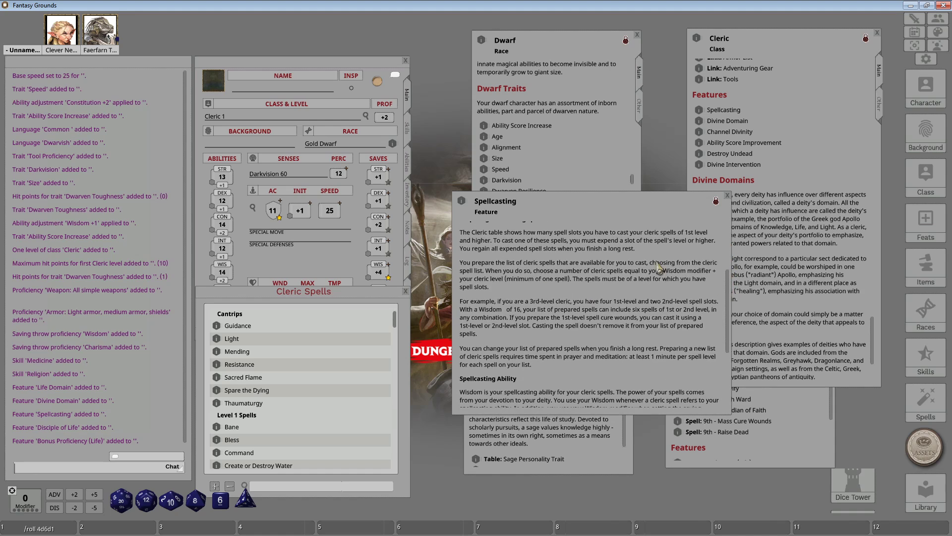
{"action": "scroll", "coordinate": [731, 300], "scroll_direction": "up", "scroll_amount": 1}
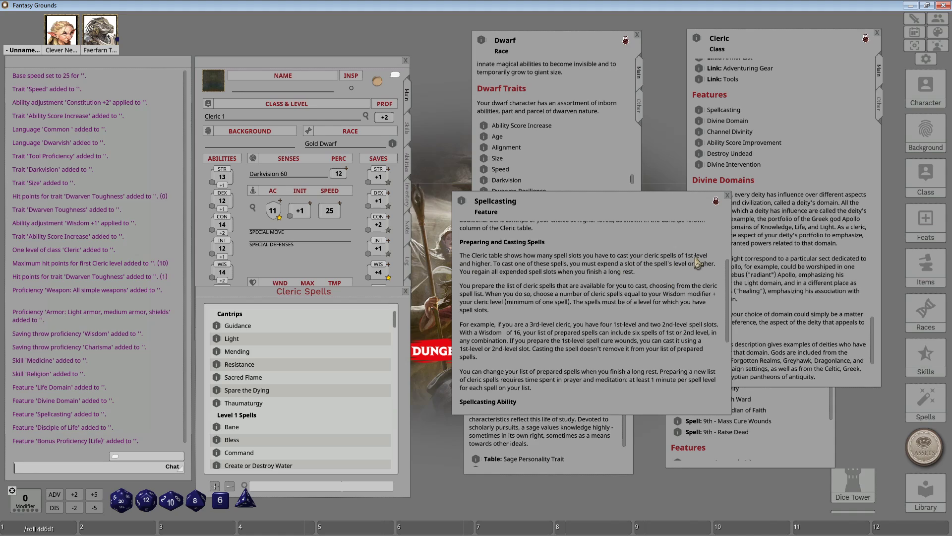
Check the 1st-level spell slots among the character's actions and return to the sheet's main page.
{"action": "left_click", "coordinate": [405, 268]}
{"action": "left_click", "coordinate": [408, 295]}
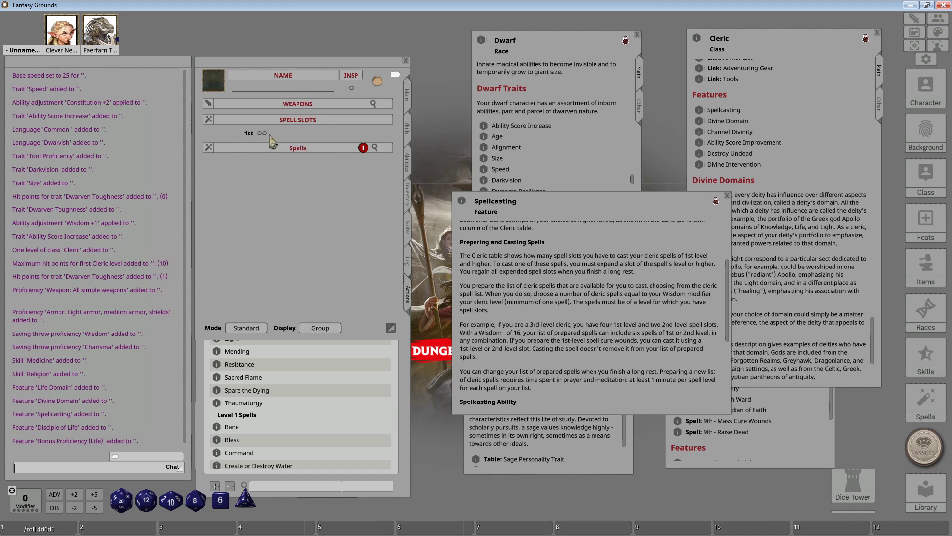
{"action": "left_click", "coordinate": [396, 403]}
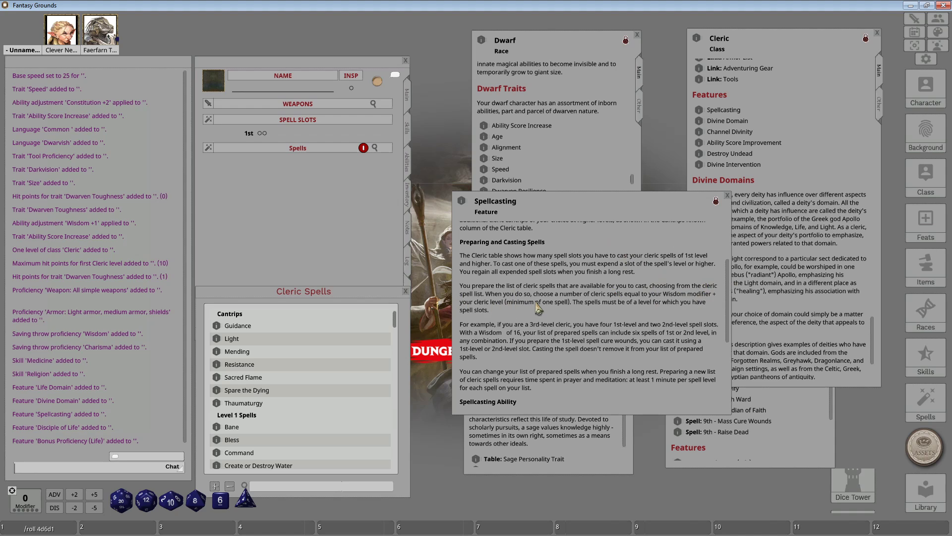
{"action": "left_click", "coordinate": [408, 94]}
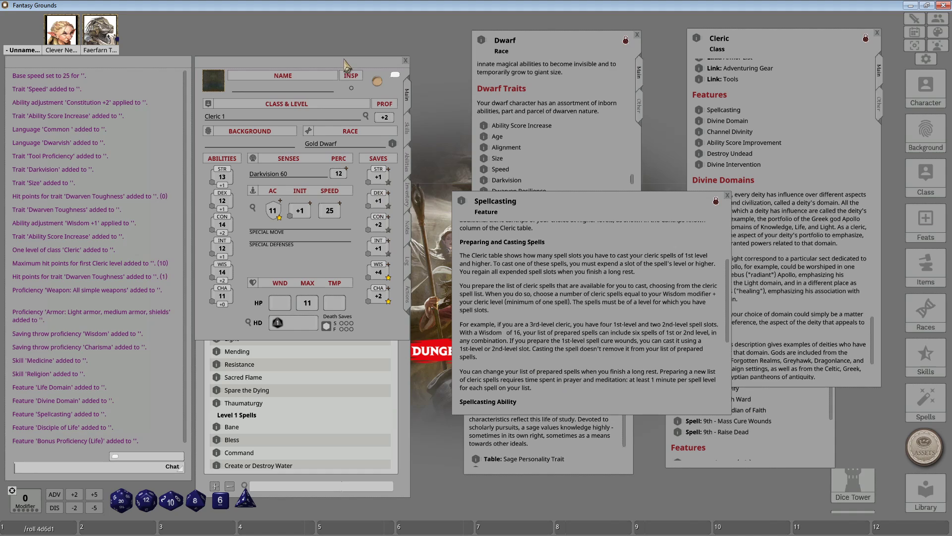
Review the holy symbols in the Adventuring Gear Table, read the Reliquary description and add the Amulet to the character's inventory.
{"action": "left_click", "coordinate": [777, 190]}
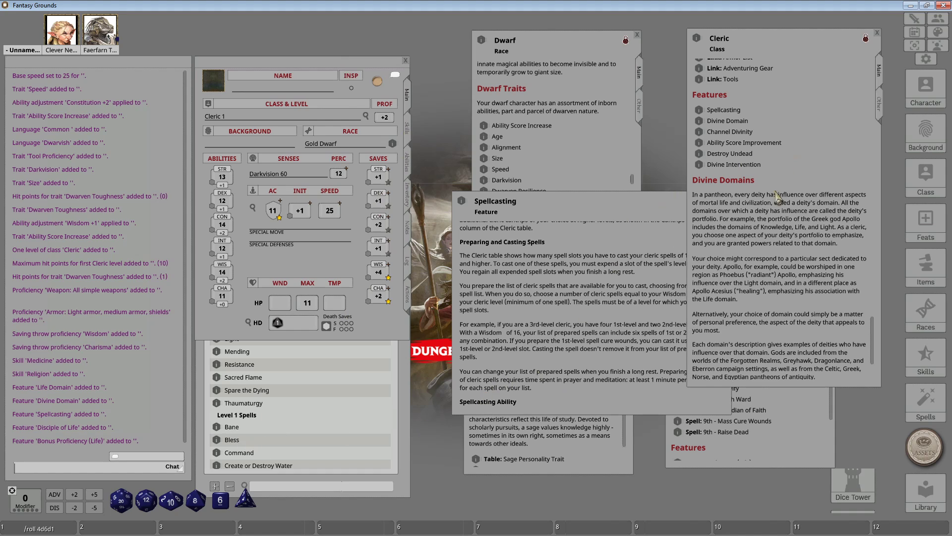
{"action": "left_click", "coordinate": [409, 195]}
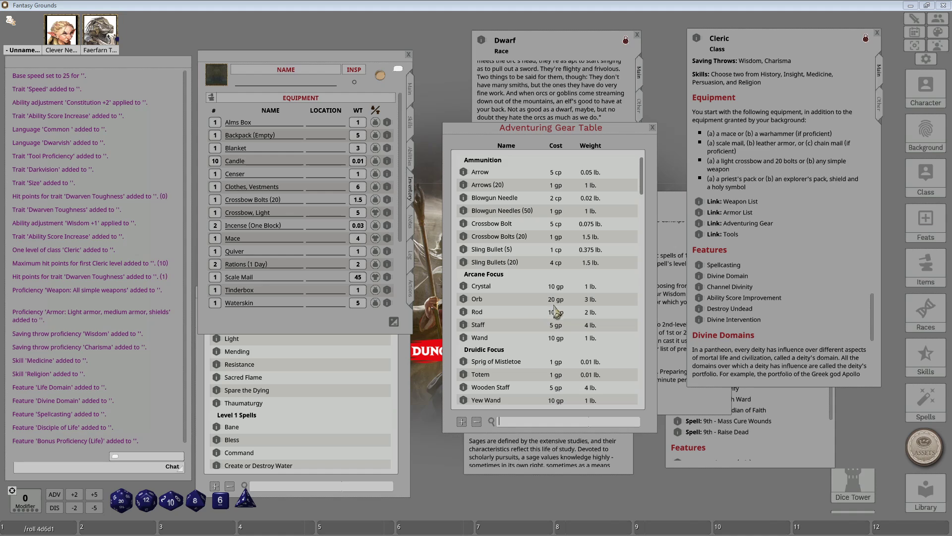
{"action": "scroll", "coordinate": [604, 248], "scroll_direction": "down", "scroll_amount": 3}
{"action": "scroll", "coordinate": [604, 261], "scroll_direction": "down", "scroll_amount": 6}
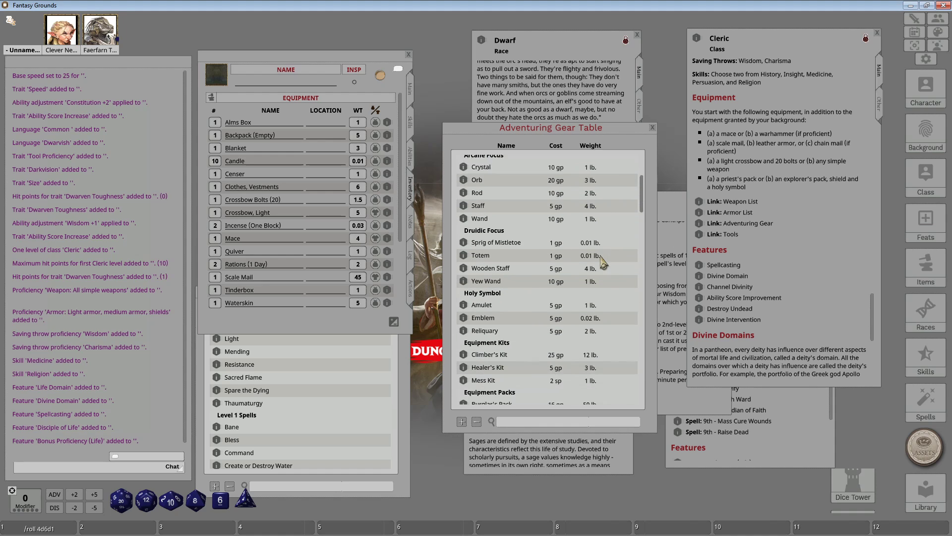
{"action": "scroll", "coordinate": [534, 294], "scroll_direction": "up", "scroll_amount": 1}
{"action": "left_click", "coordinate": [464, 331]}
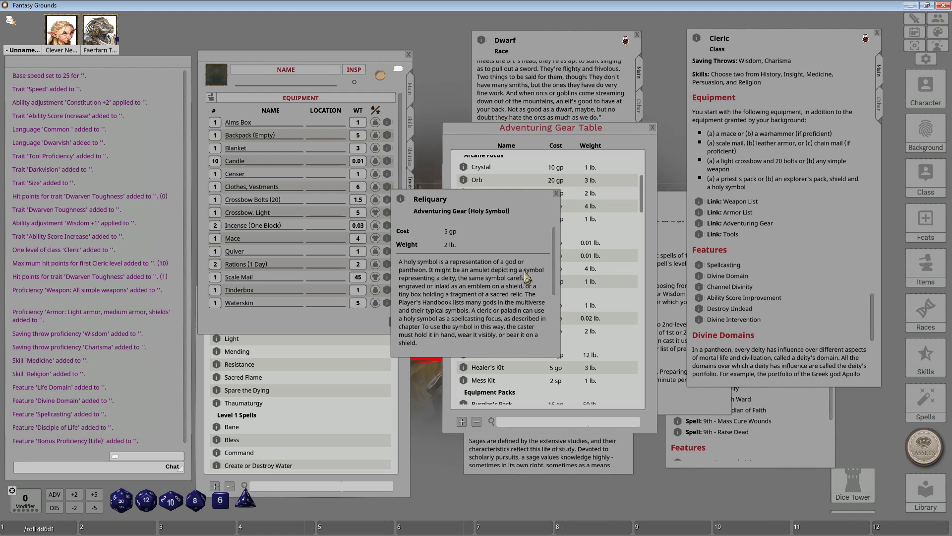
{"action": "left_click_drag", "start_coordinate": [557, 257], "coordinate": [551, 210]}
{"action": "left_click", "coordinate": [556, 193]}
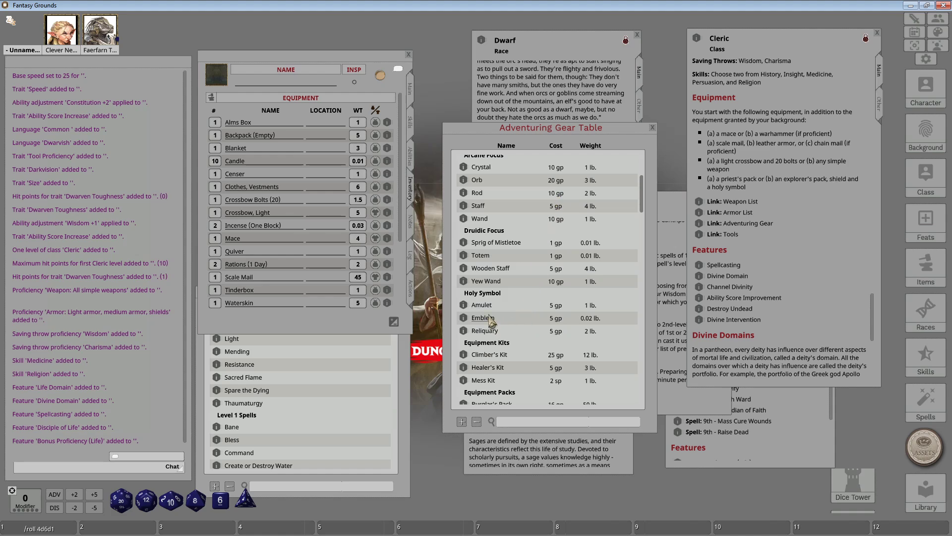
{"action": "left_click_drag", "start_coordinate": [464, 307], "coordinate": [267, 301]}
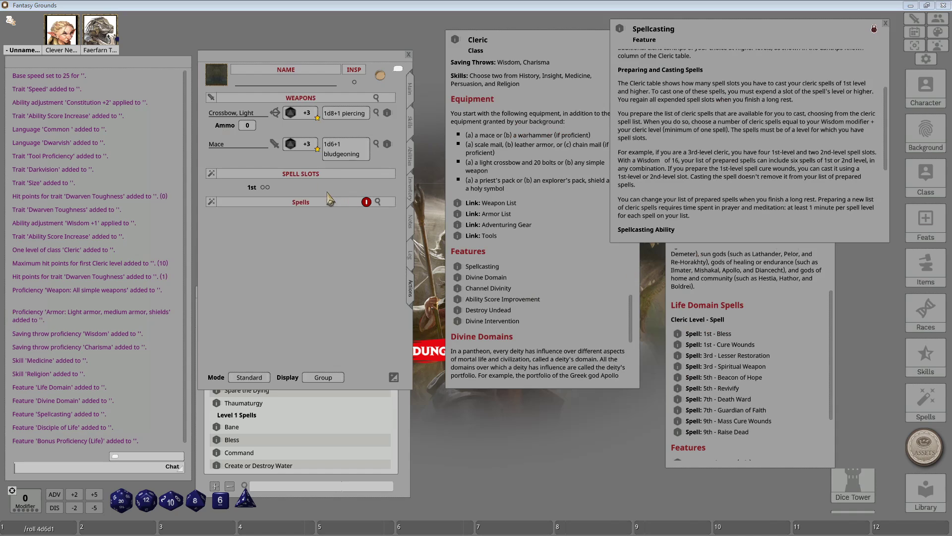
Review the character's features, traits, proficiencies and languages, and check the equipment and treasure in the inventory.
{"action": "left_click", "coordinate": [410, 154]}
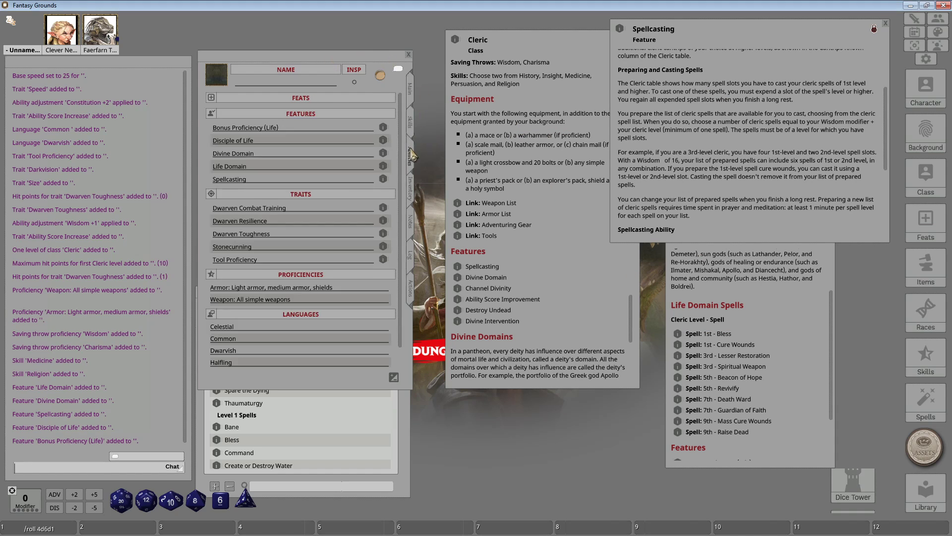
{"action": "left_click", "coordinate": [414, 202]}
{"action": "scroll", "coordinate": [270, 263], "scroll_direction": "up", "scroll_amount": 3}
{"action": "scroll", "coordinate": [270, 262], "scroll_direction": "down", "scroll_amount": 2}
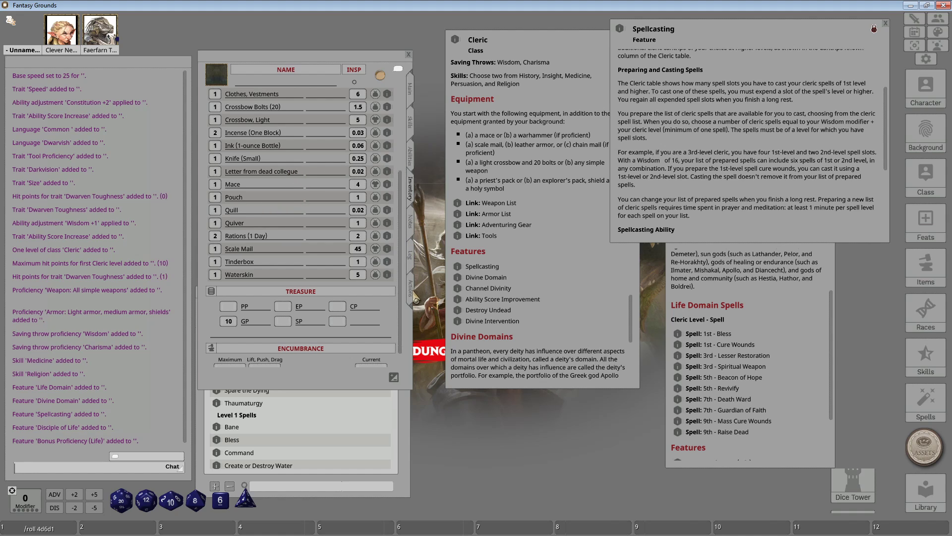
Add the 1st-level Cure Wounds spell from the Life Domain Spells to the character's spell list.
{"action": "left_click", "coordinate": [413, 292]}
{"action": "left_click", "coordinate": [758, 263]}
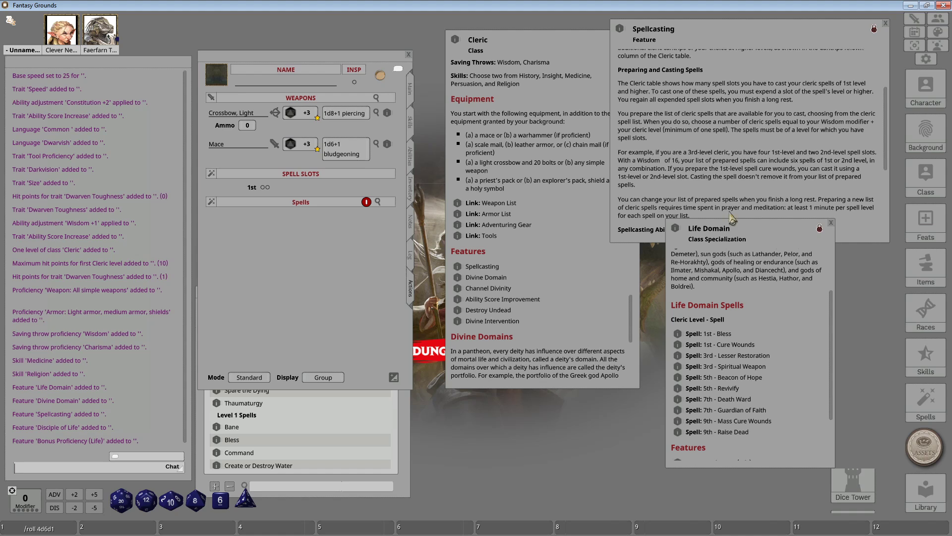
{"action": "mouse_move", "coordinate": [739, 229]}
{"action": "left_mouse_down"}
{"action": "mouse_move", "coordinate": [703, 226]}
{"action": "mouse_move", "coordinate": [727, 227]}
{"action": "left_mouse_up"}
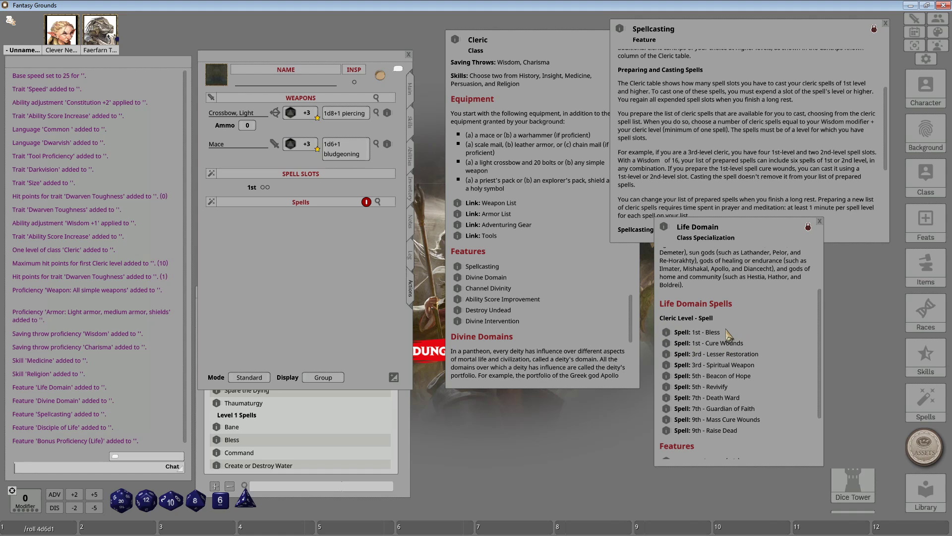
{"action": "left_click_drag", "start_coordinate": [665, 343], "coordinate": [348, 259]}
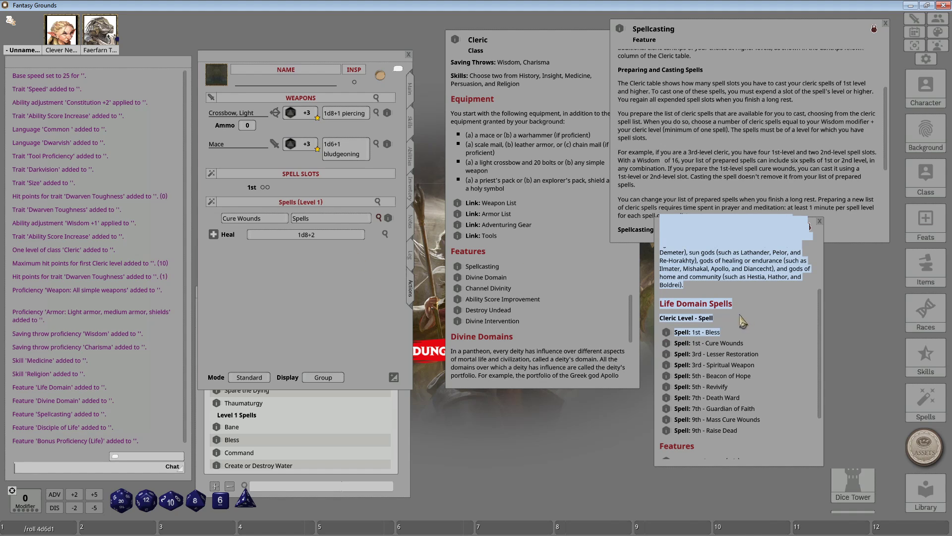
Add the 1st-level Bless spell from the Life Domain Spells to the character's spell list and close the domain description.
{"action": "left_click_drag", "start_coordinate": [666, 333], "coordinate": [293, 293]}
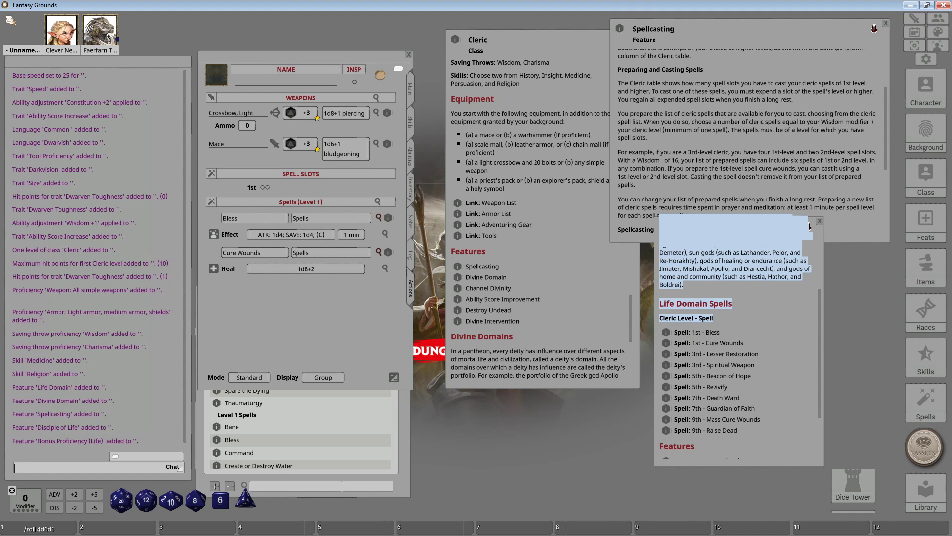
{"action": "left_click_drag", "start_coordinate": [813, 228], "coordinate": [819, 227]}
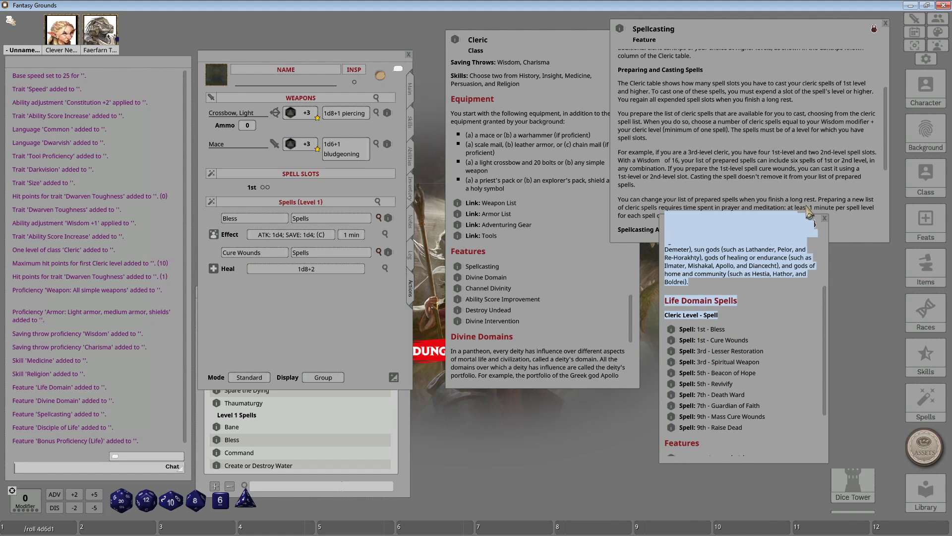
{"action": "left_click", "coordinate": [824, 223]}
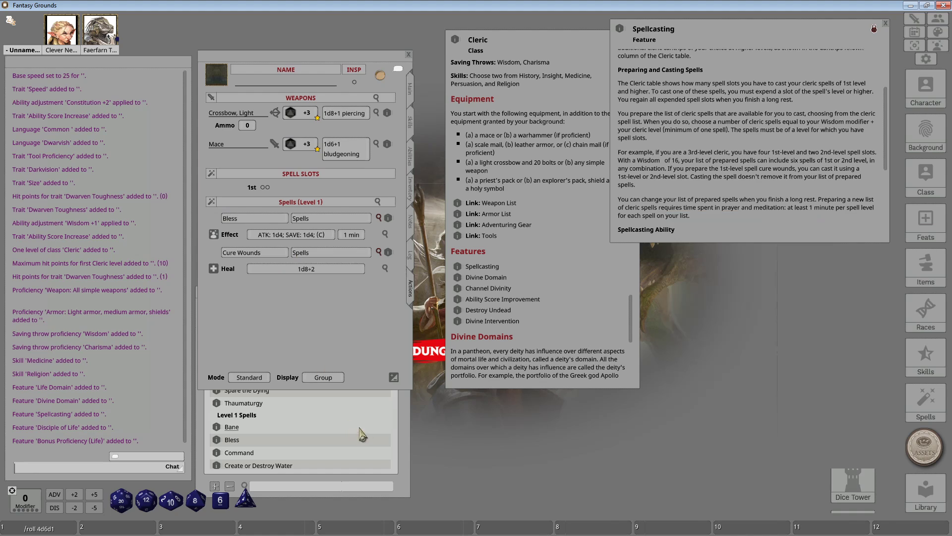
Check the cantrips known at 1st level in the Cleric class table and add the Guidance cantrip to the character's spells.
{"action": "left_click", "coordinate": [406, 417]}
{"action": "left_click_drag", "start_coordinate": [256, 296], "coordinate": [586, 222]}
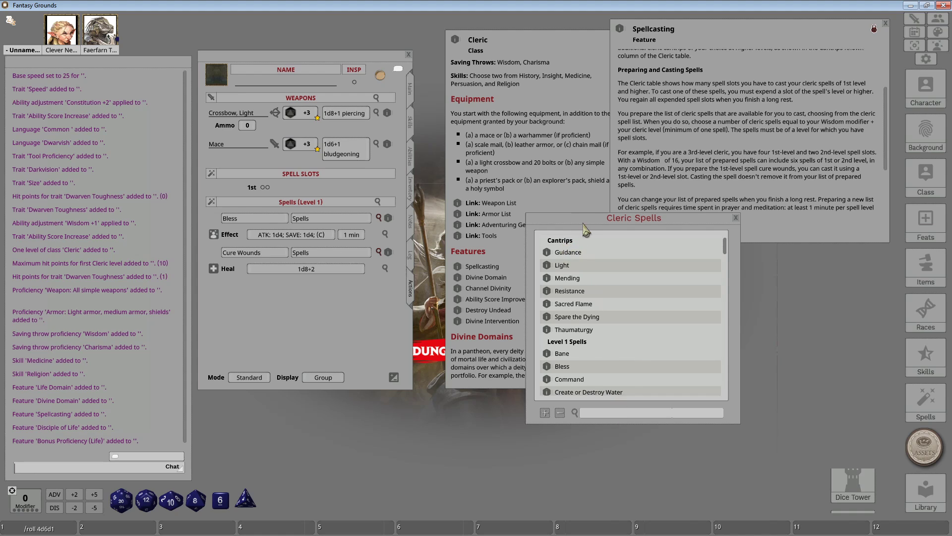
{"action": "left_click_drag", "start_coordinate": [587, 227], "coordinate": [448, 294]}
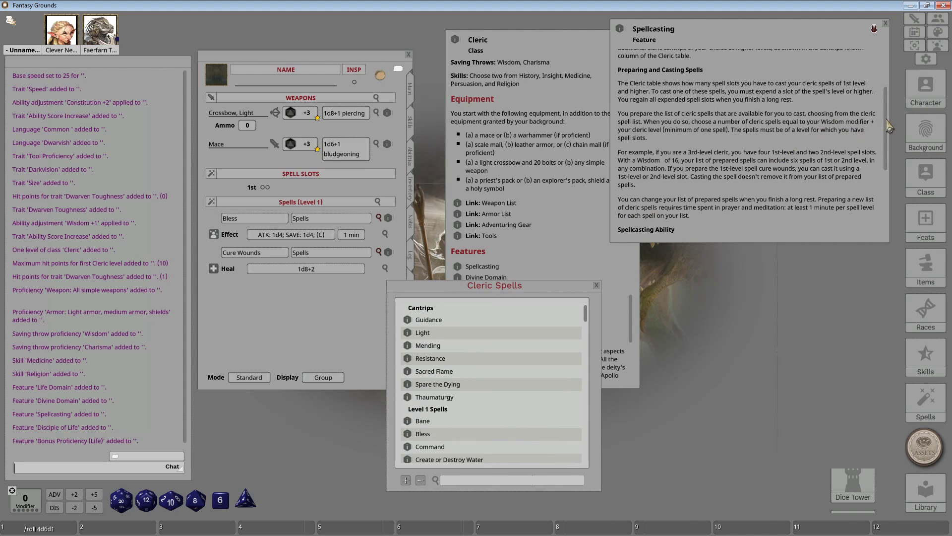
{"action": "left_click_drag", "start_coordinate": [890, 127], "coordinate": [890, 71]}
{"action": "left_click", "coordinate": [560, 36]}
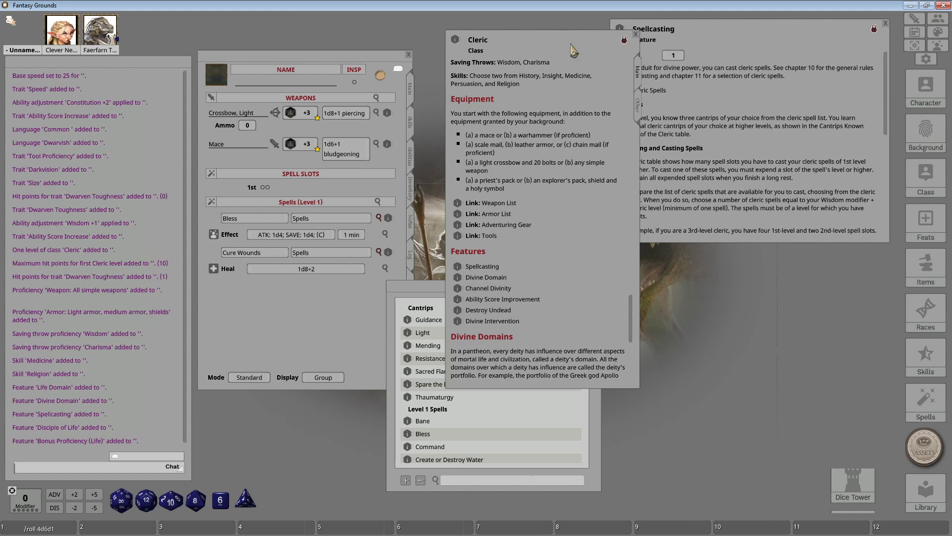
{"action": "left_click_drag", "start_coordinate": [631, 310], "coordinate": [625, 230]}
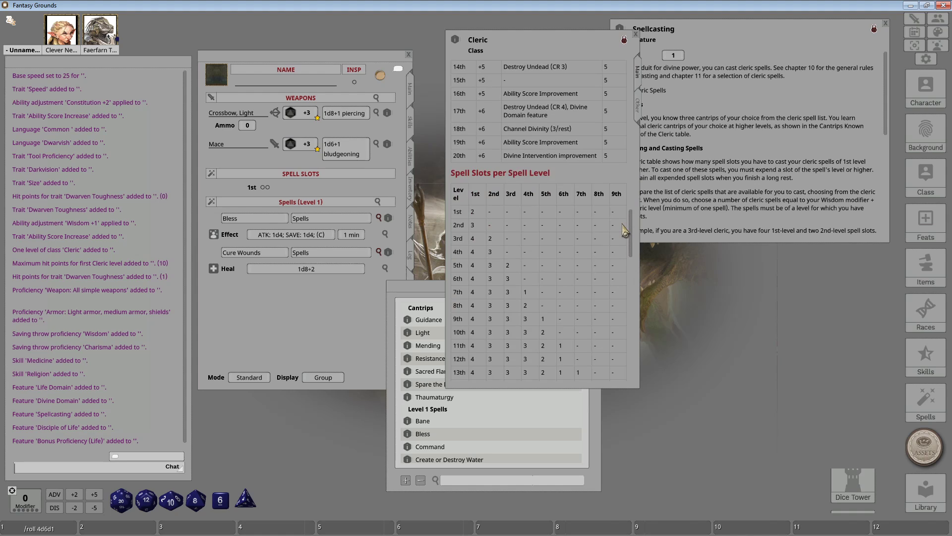
{"action": "left_click_drag", "start_coordinate": [643, 236], "coordinate": [736, 160]}
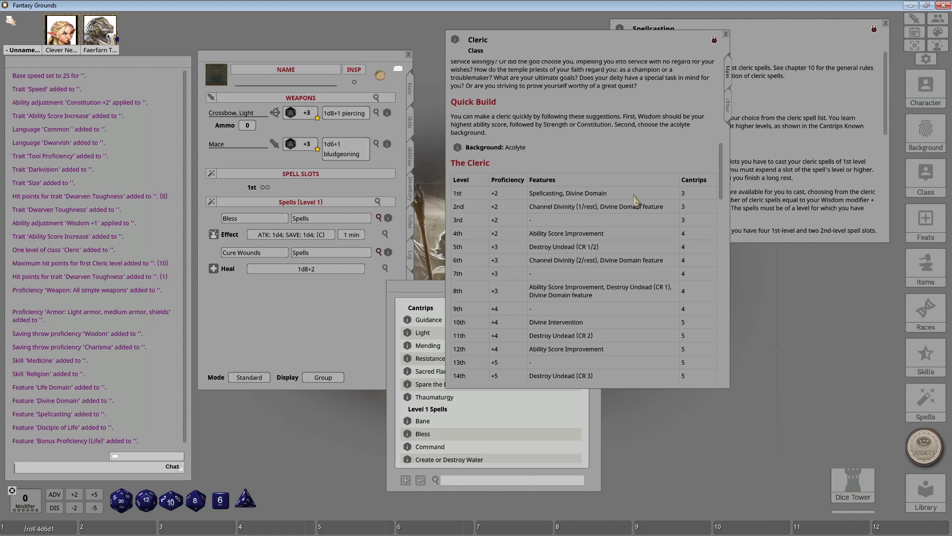
{"action": "left_click_drag", "start_coordinate": [427, 290], "coordinate": [324, 318]}
{"action": "left_click_drag", "start_coordinate": [447, 342], "coordinate": [294, 342]}
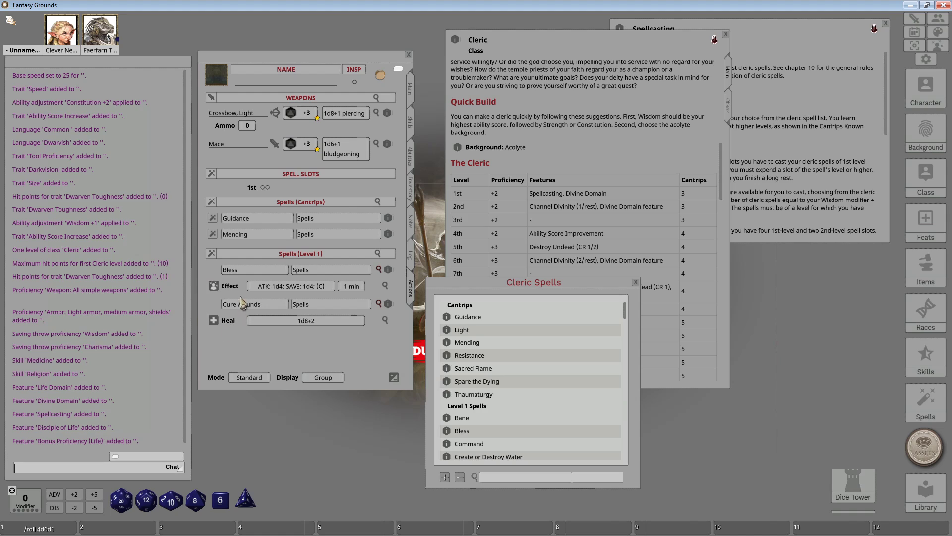
{"action": "left_click", "coordinate": [393, 377]}
{"action": "left_click", "coordinate": [389, 234]}
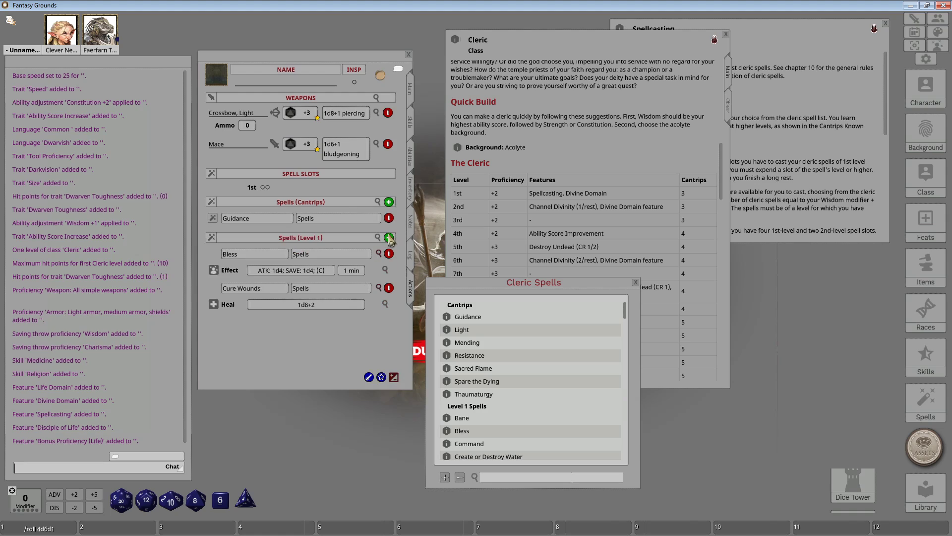
{"action": "left_click", "coordinate": [394, 377]}
Add the Spare the Dying and Sacred Flame cantrips and the 1st-level Healing Word spell, and close the cleric spell list.
{"action": "left_click_drag", "start_coordinate": [471, 379], "coordinate": [302, 266]}
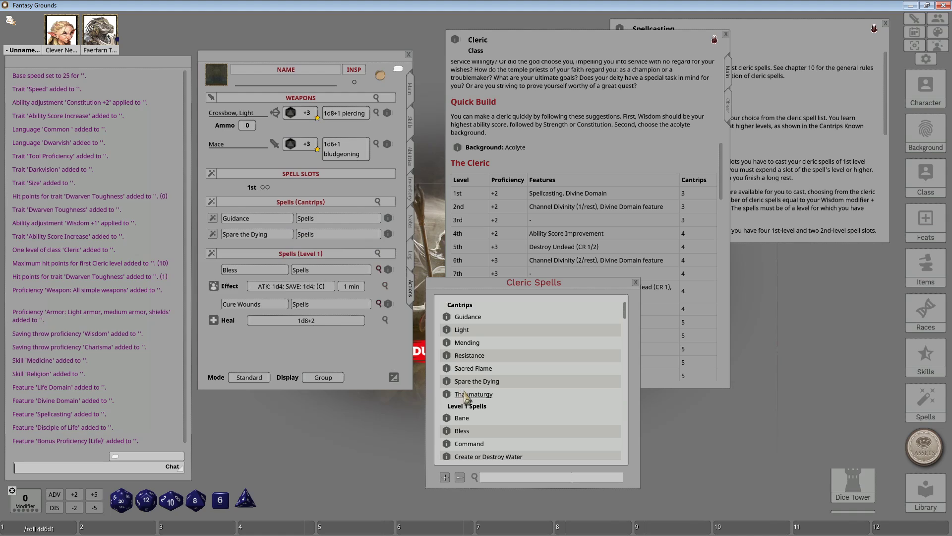
{"action": "left_click_drag", "start_coordinate": [449, 371], "coordinate": [296, 351]}
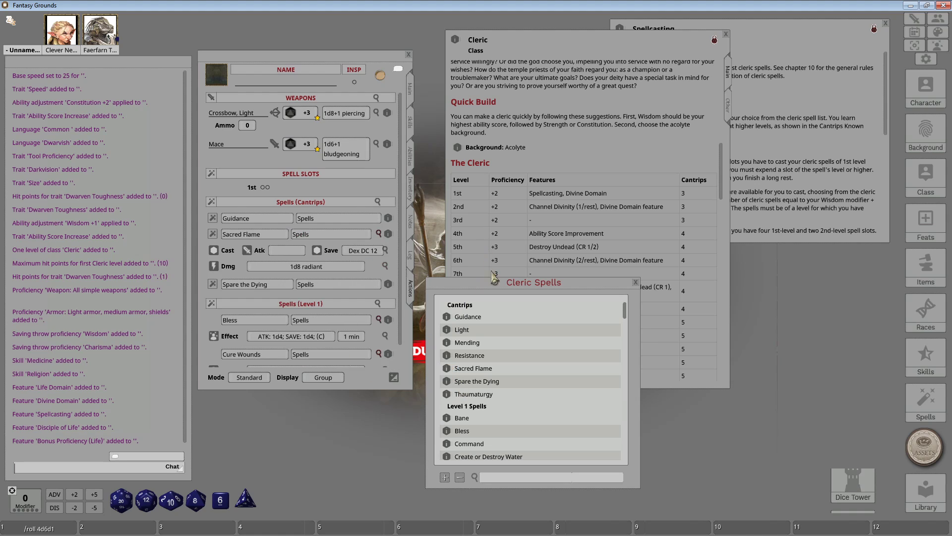
{"action": "scroll", "coordinate": [605, 355], "scroll_direction": "down", "scroll_amount": 5}
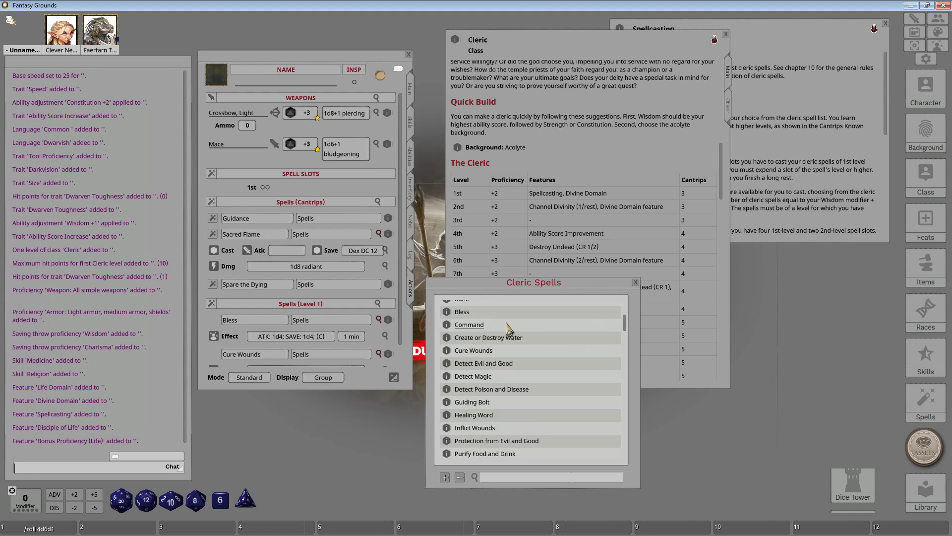
{"action": "scroll", "coordinate": [389, 319], "scroll_direction": "down", "scroll_amount": 1}
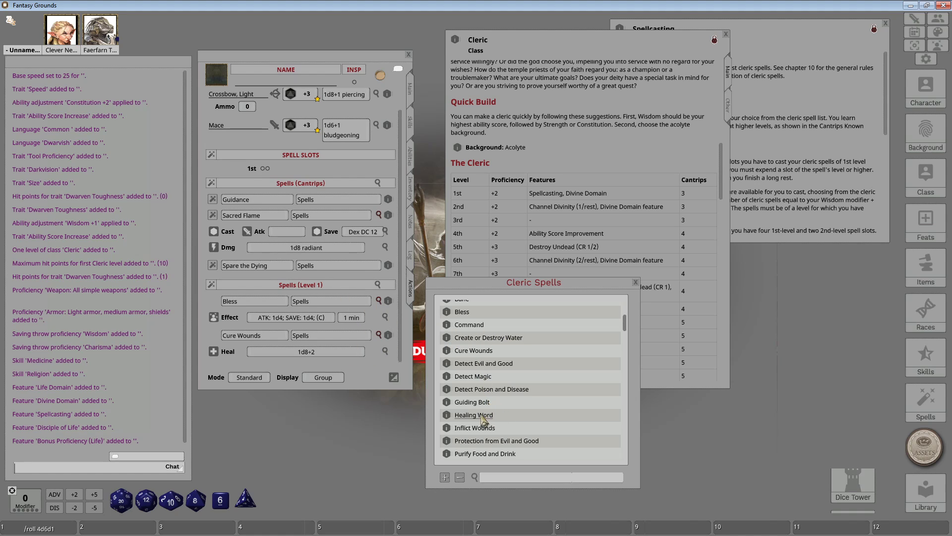
{"action": "mouse_move", "coordinate": [446, 416]}
{"action": "left_mouse_down"}
{"action": "mouse_move", "coordinate": [326, 357]}
{"action": "mouse_move", "coordinate": [378, 361]}
{"action": "left_mouse_up"}
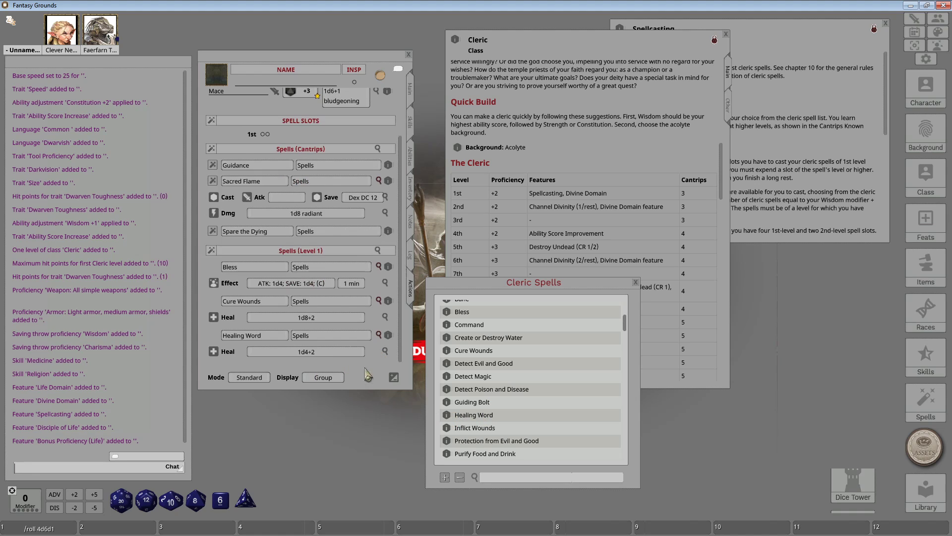
{"action": "left_click", "coordinate": [636, 283]}
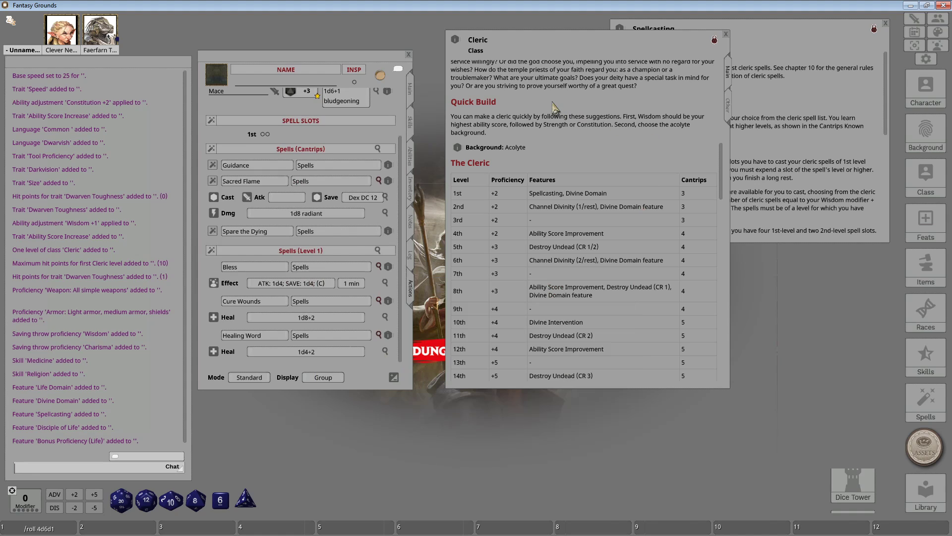
Review the character's spell slots, cantrips and level 1 spells, and collapse the Cantrips group.
{"action": "scroll", "coordinate": [401, 198], "scroll_direction": "up", "scroll_amount": 3}
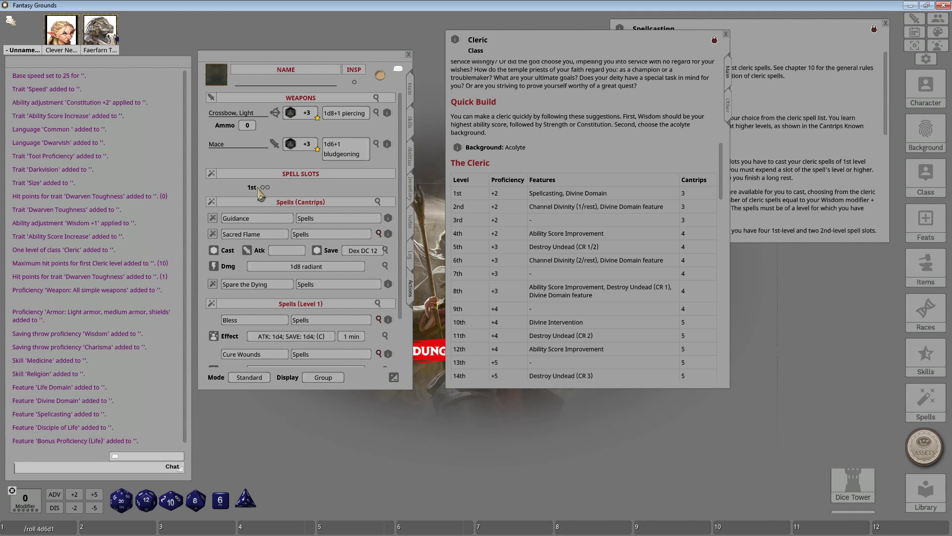
{"action": "scroll", "coordinate": [309, 242], "scroll_direction": "down", "scroll_amount": 2}
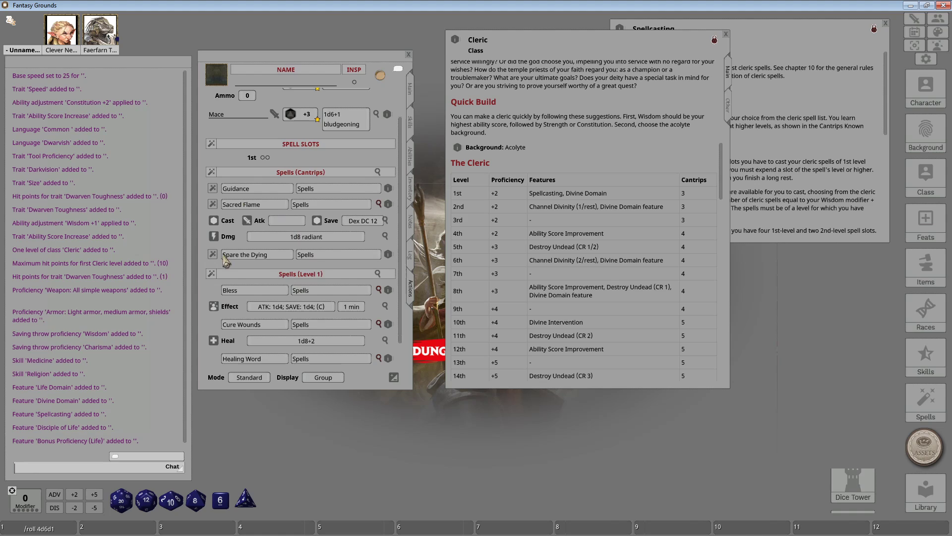
{"action": "left_click", "coordinate": [212, 173]}
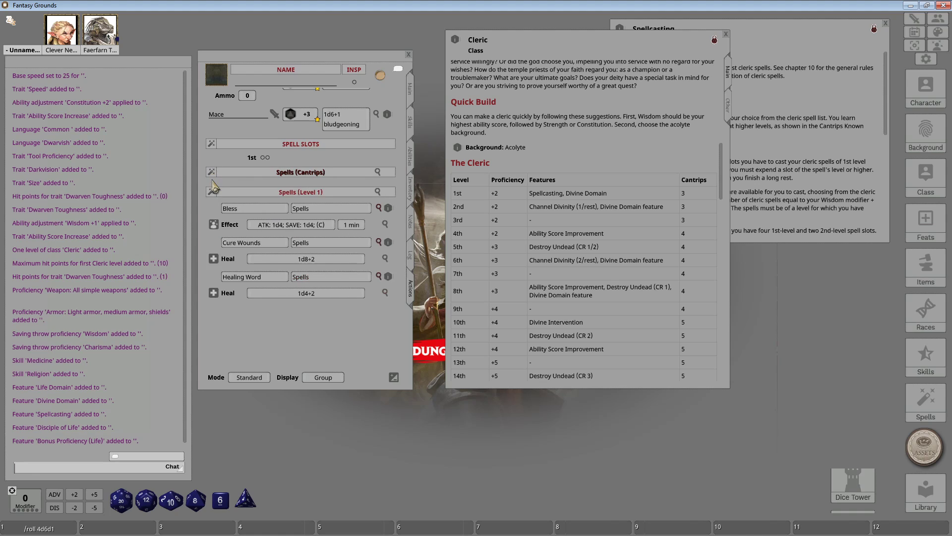
{"action": "left_click", "coordinate": [212, 174]}
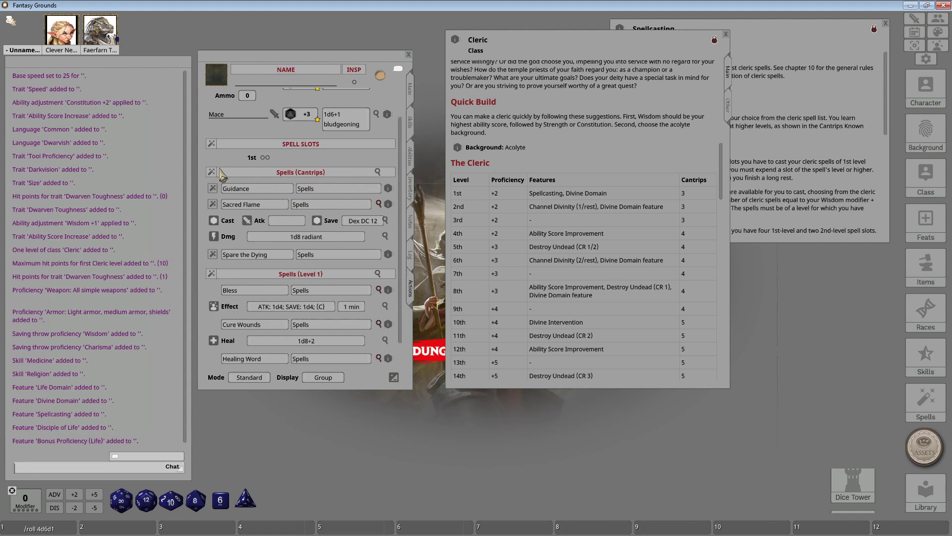
{"action": "left_click", "coordinate": [214, 174]}
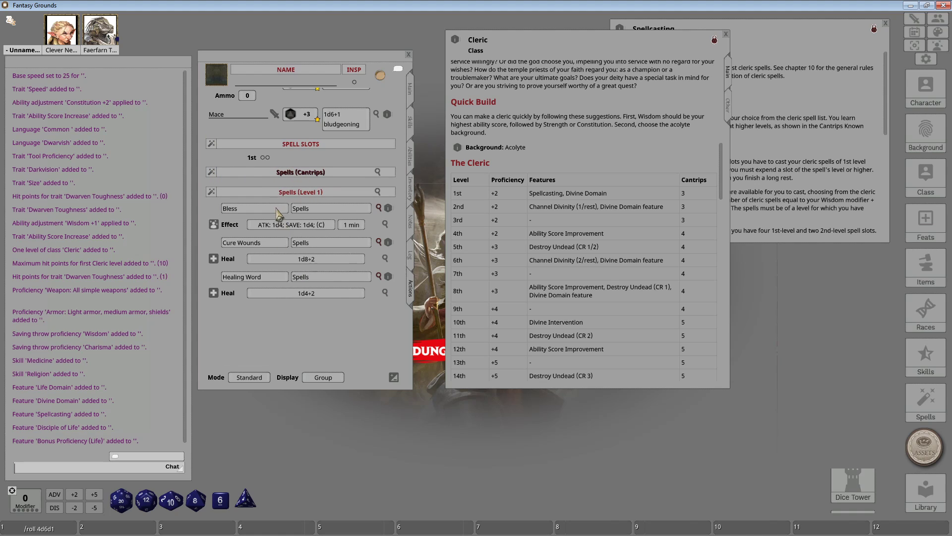
Set the actions page to Combat mode and change its spell display to Actions.
{"action": "left_click", "coordinate": [250, 378]}
{"action": "left_click", "coordinate": [251, 378]}
{"action": "left_click", "coordinate": [323, 378]}
{"action": "left_click", "coordinate": [341, 378]}
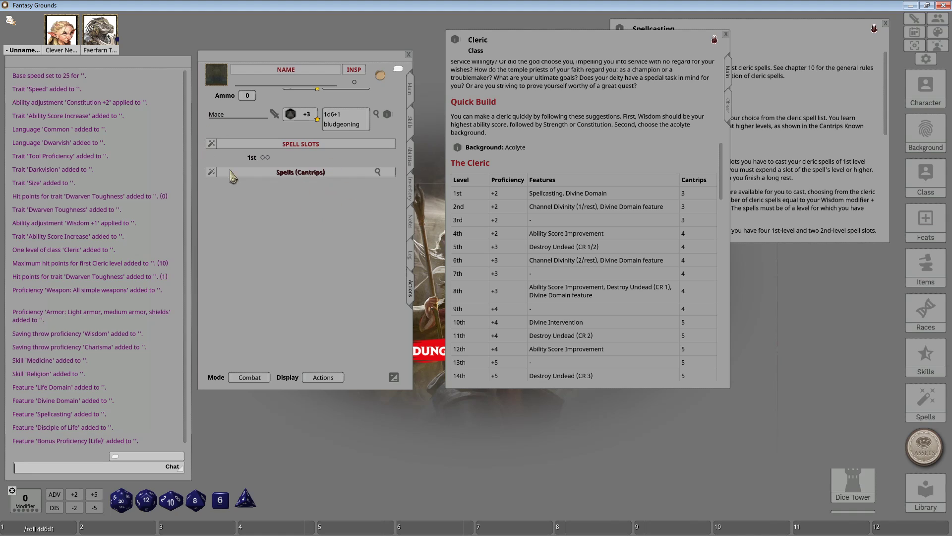
Mark Bless, Cure Wounds and Healing Word as prepared in Preparation mode, and return to Combat mode.
{"action": "left_click", "coordinate": [249, 377]}
{"action": "left_click", "coordinate": [250, 377]}
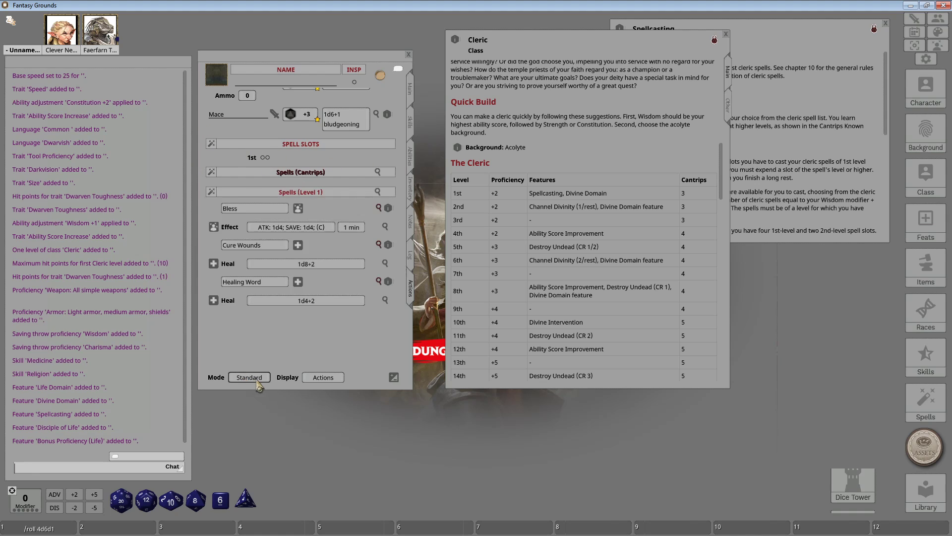
{"action": "left_click", "coordinate": [212, 233]}
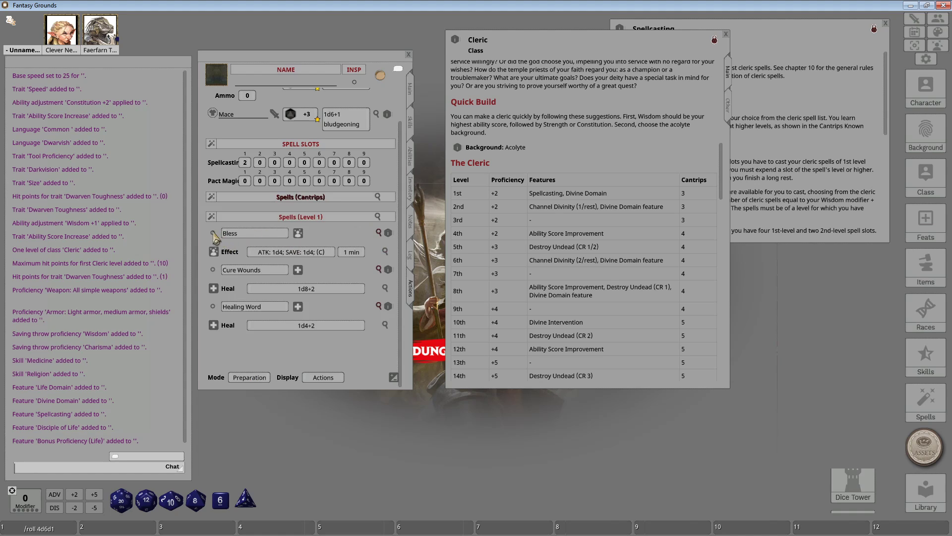
{"action": "left_click", "coordinate": [212, 270]}
{"action": "left_click", "coordinate": [213, 307]}
{"action": "left_click", "coordinate": [250, 378]}
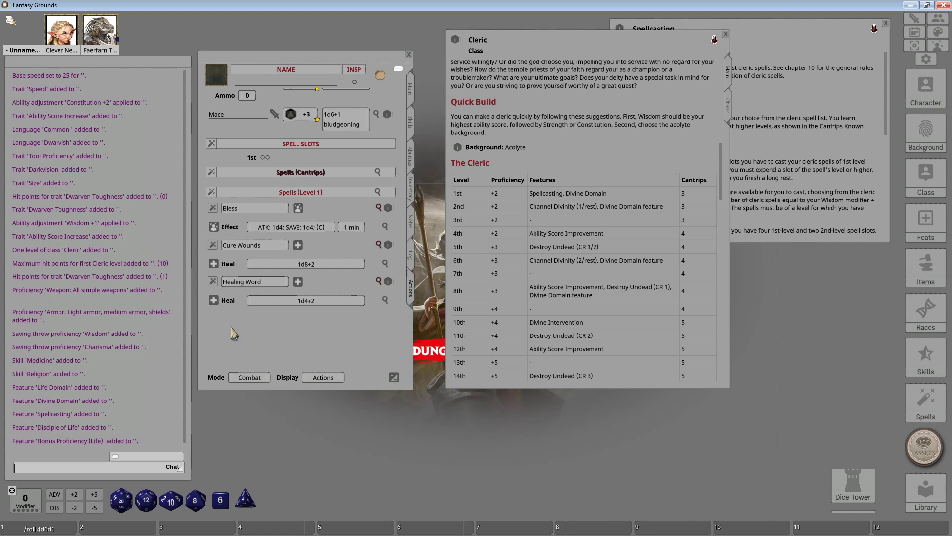
Expand and collapse the Cantrips and Level 1 spell groups to review the character's available actions.
{"action": "left_click", "coordinate": [212, 172]}
{"action": "left_click", "coordinate": [212, 172]}
{"action": "scroll", "coordinate": [351, 238], "scroll_direction": "up", "scroll_amount": 1}
{"action": "left_click", "coordinate": [212, 202]}
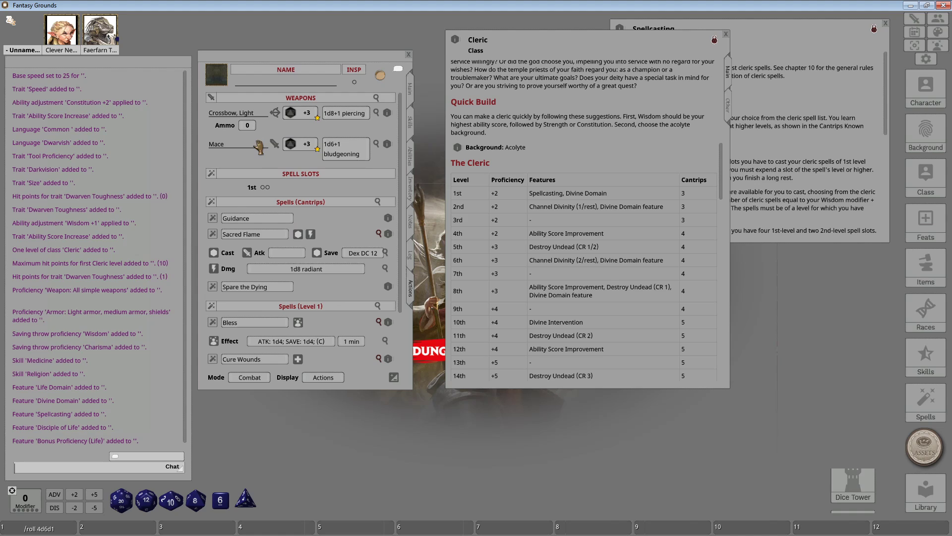
{"action": "left_click", "coordinate": [214, 203]}
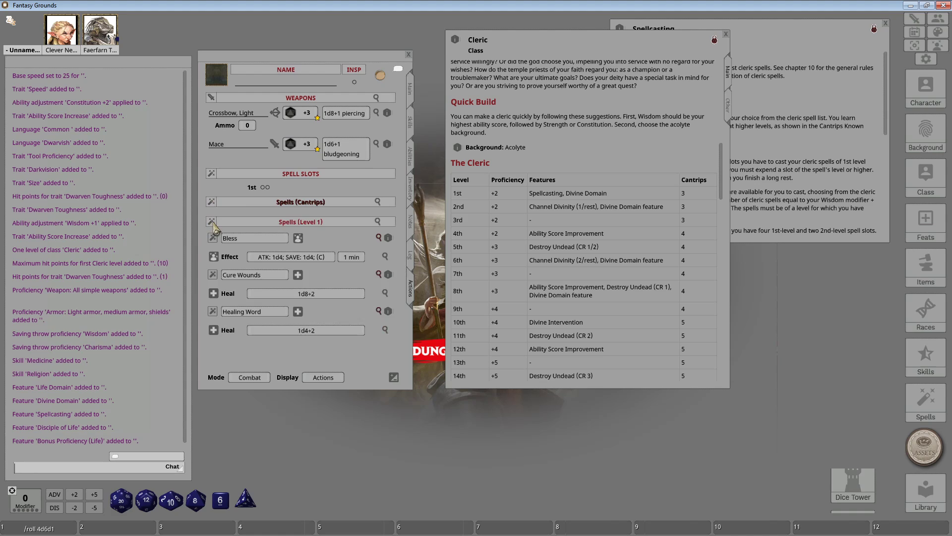
{"action": "left_click", "coordinate": [212, 222]}
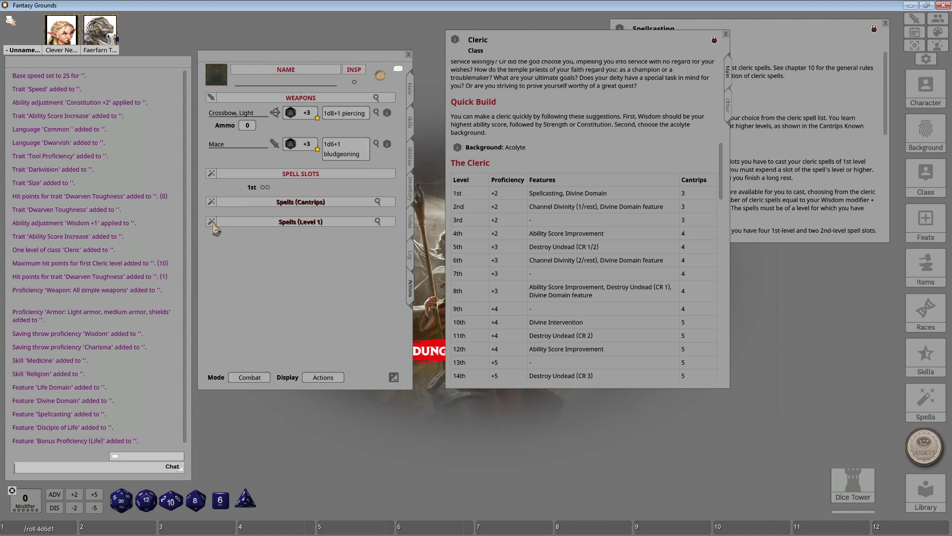
{"action": "left_click", "coordinate": [213, 222]}
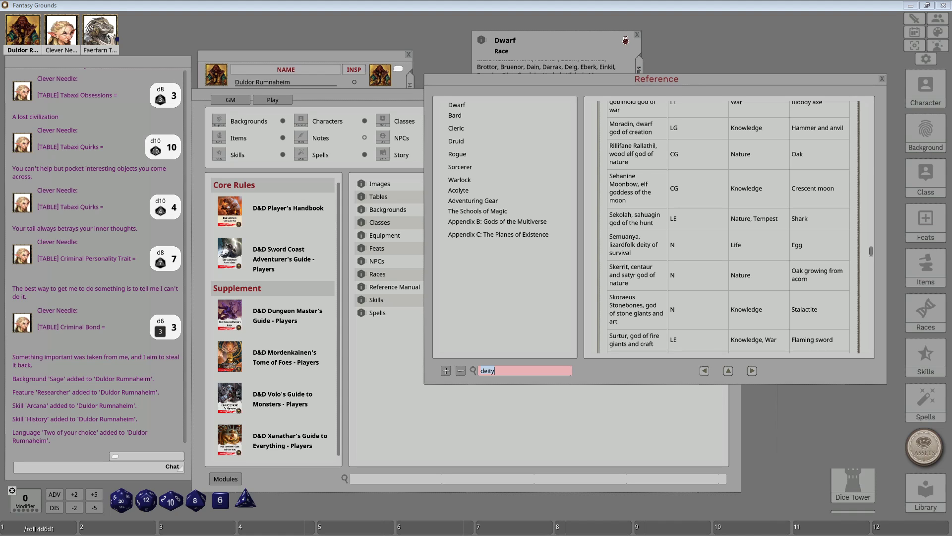
Move the Reference and Dwarven Combat Training windows aside, and check the character's actions and notes pages.
{"action": "left_click_drag", "start_coordinate": [615, 79], "coordinate": [376, 92]}
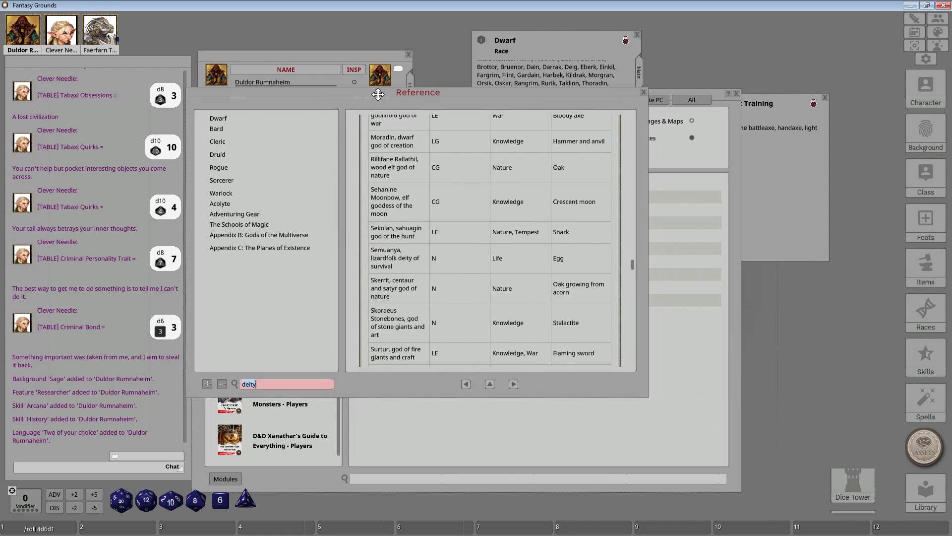
{"action": "left_click", "coordinate": [770, 104]}
{"action": "left_click_drag", "start_coordinate": [728, 104], "coordinate": [805, 48]}
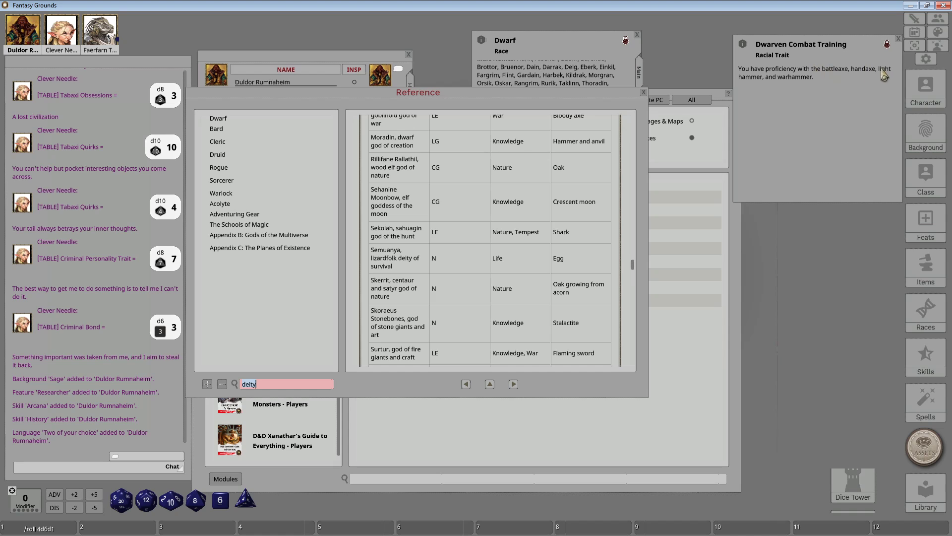
{"action": "left_click_drag", "start_coordinate": [568, 92], "coordinate": [769, 108]}
{"action": "left_click", "coordinate": [344, 64]}
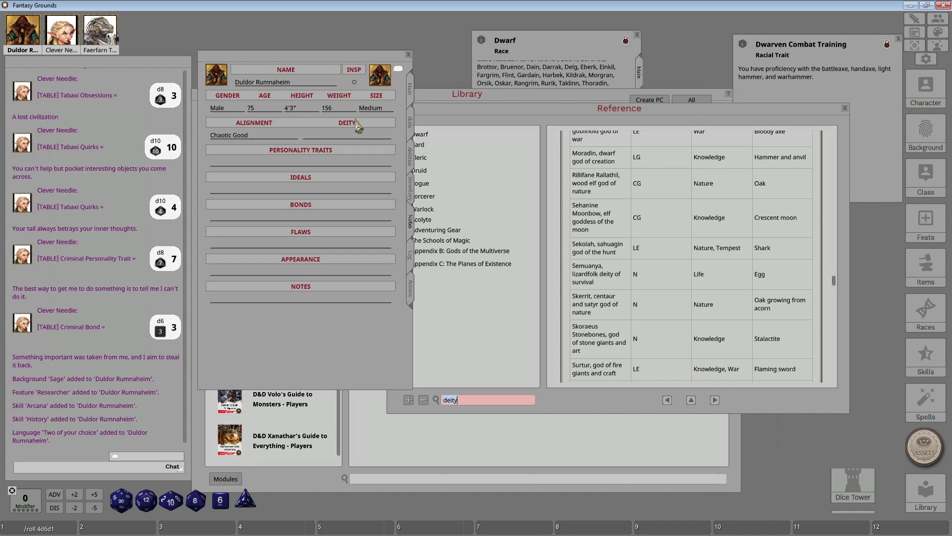
{"action": "left_click", "coordinate": [414, 283]}
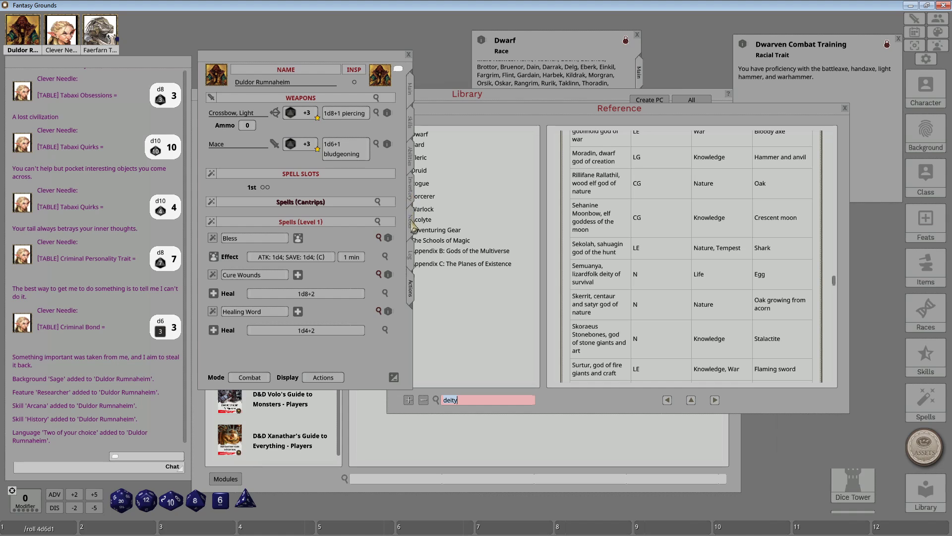
{"action": "left_click", "coordinate": [414, 223]}
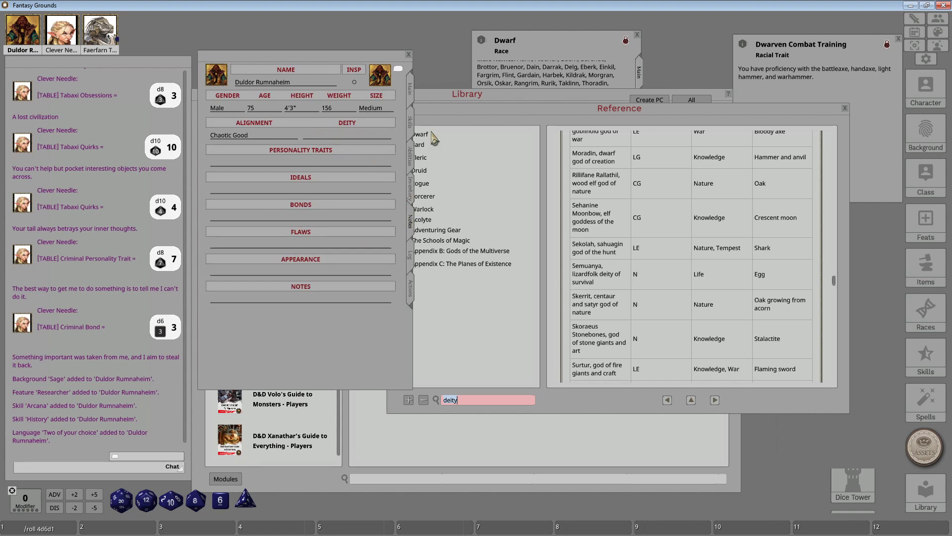
Move the Reference window away from the character sheet and close the Library window.
{"action": "left_click_drag", "start_coordinate": [562, 112], "coordinate": [585, 134]}
{"action": "left_click", "coordinate": [570, 97]}
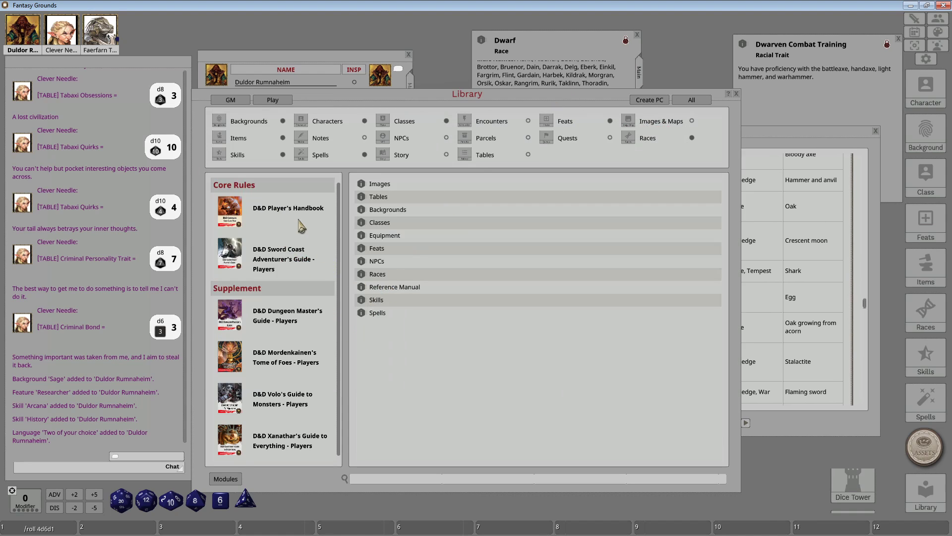
{"action": "left_click", "coordinate": [737, 94]}
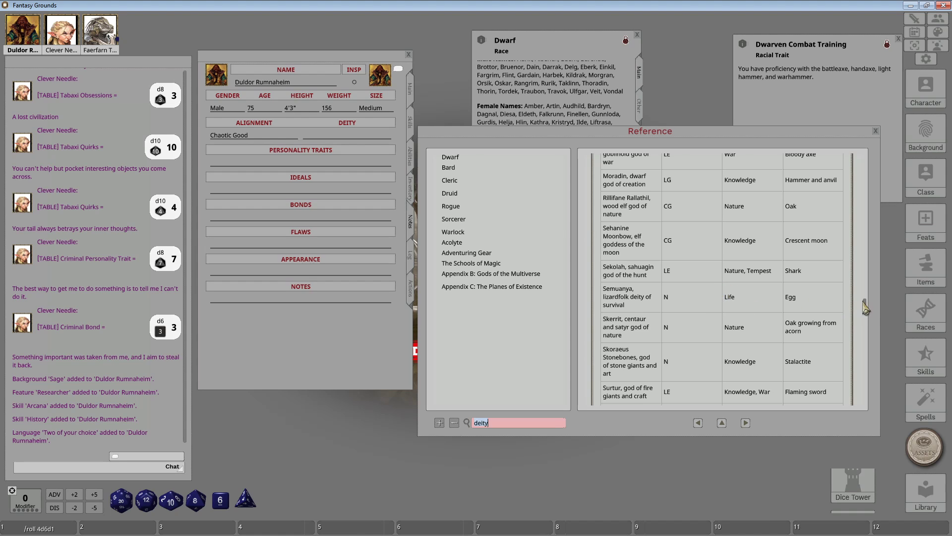
Examine the Deities of the Forgotten Realms table in the reference for gods with the Life domain and their alignments.
{"action": "left_click_drag", "start_coordinate": [866, 298], "coordinate": [867, 159]}
{"action": "scroll", "coordinate": [796, 357], "scroll_direction": "down", "scroll_amount": 10}
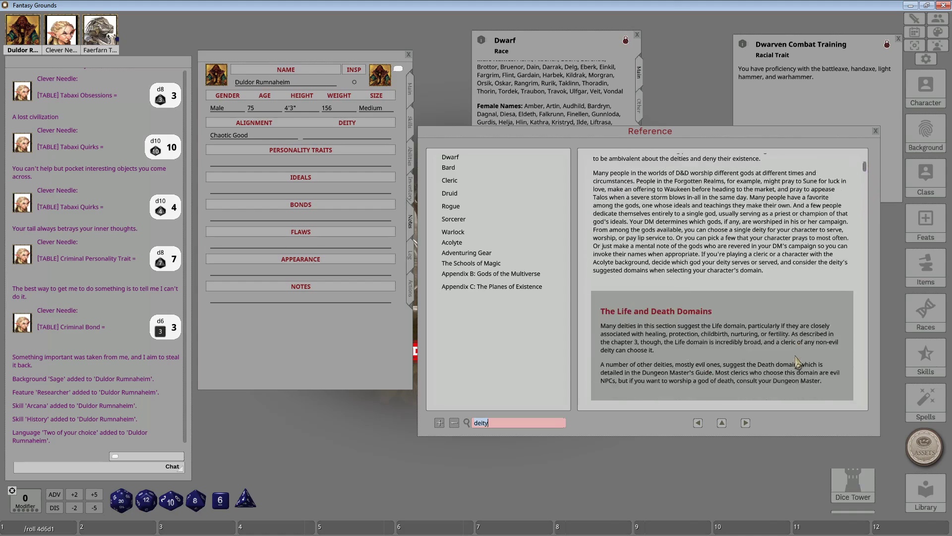
{"action": "scroll", "coordinate": [792, 343], "scroll_direction": "down", "scroll_amount": 4}
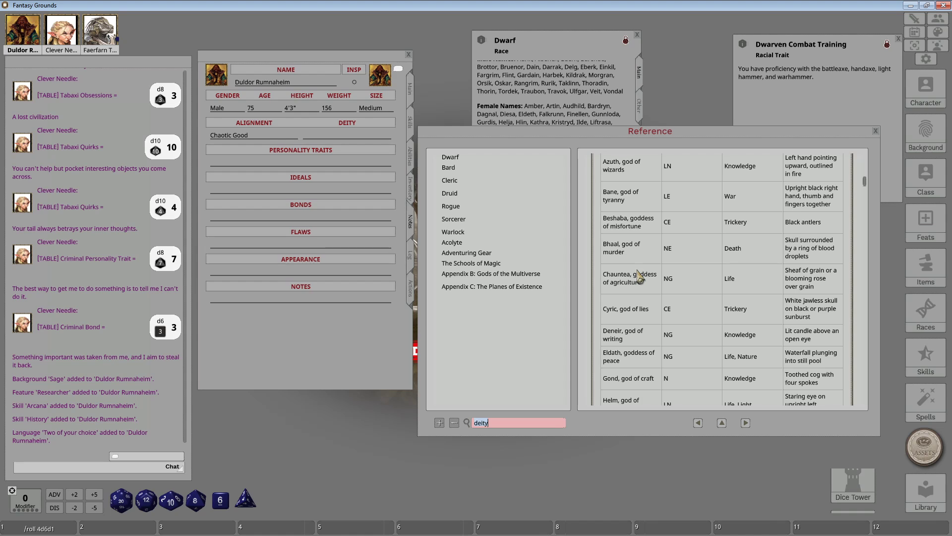
{"action": "scroll", "coordinate": [639, 277], "scroll_direction": "up", "scroll_amount": 5}
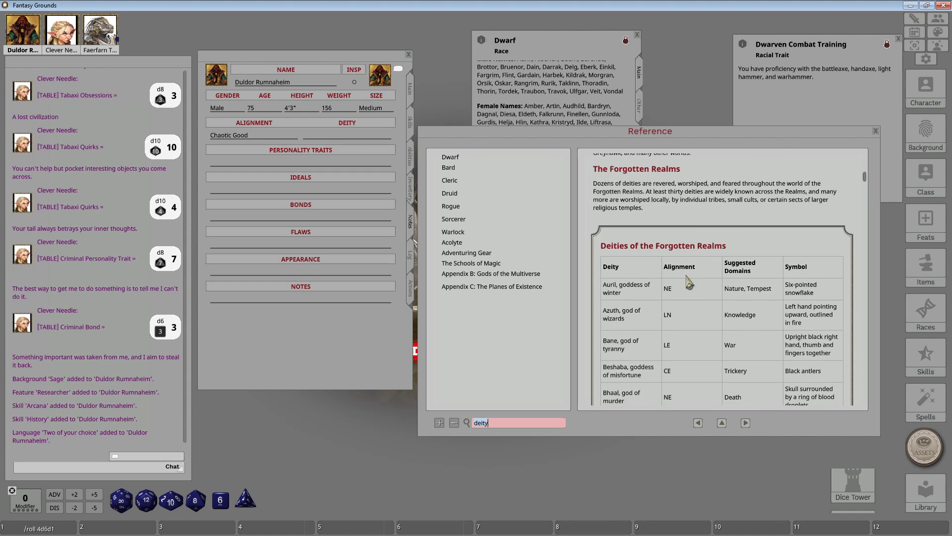
{"action": "scroll", "coordinate": [694, 282], "scroll_direction": "down", "scroll_amount": 5}
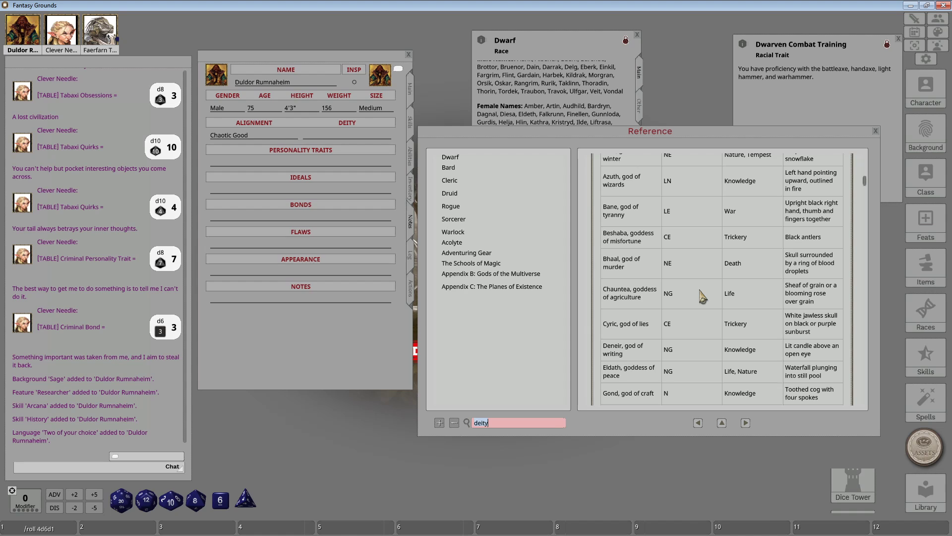
{"action": "scroll", "coordinate": [702, 297], "scroll_direction": "down", "scroll_amount": 2}
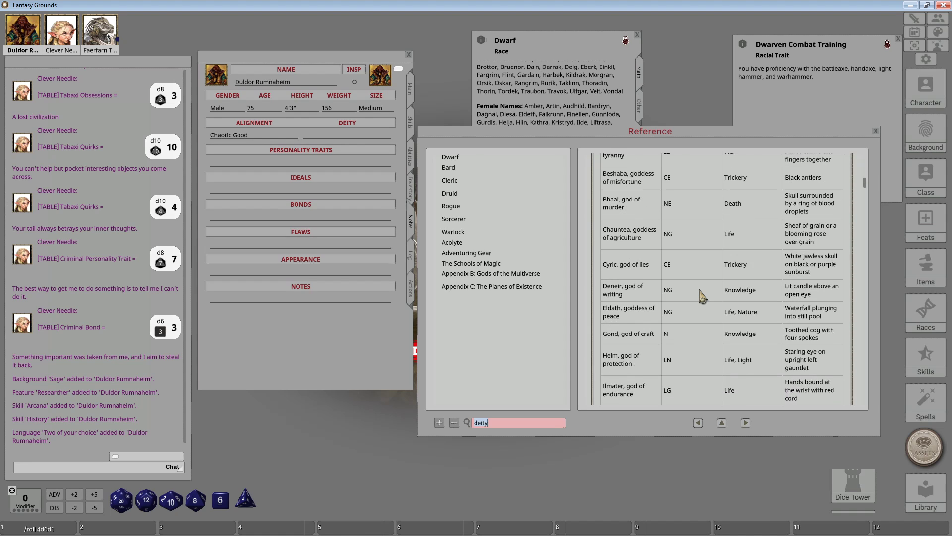
{"action": "scroll", "coordinate": [702, 297], "scroll_direction": "down", "scroll_amount": 2}
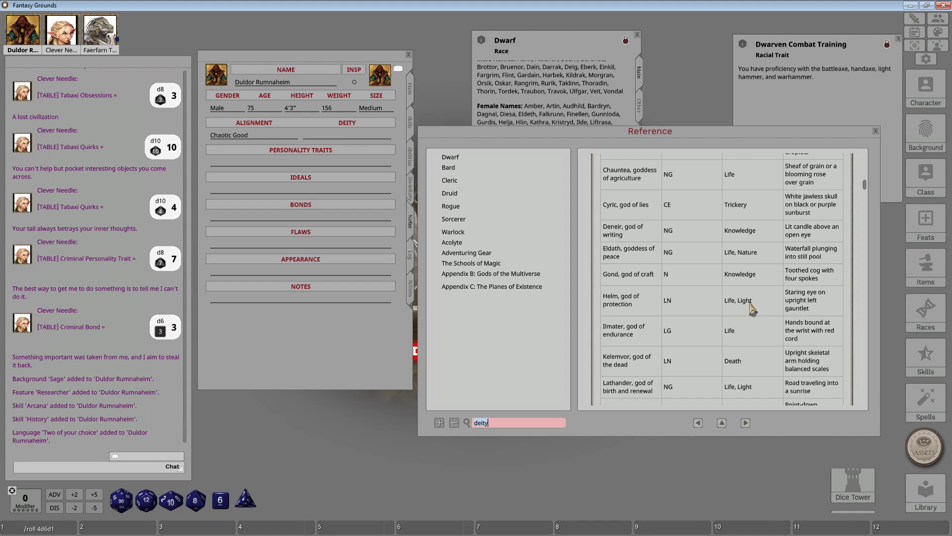
{"action": "scroll", "coordinate": [753, 309], "scroll_direction": "down", "scroll_amount": 1}
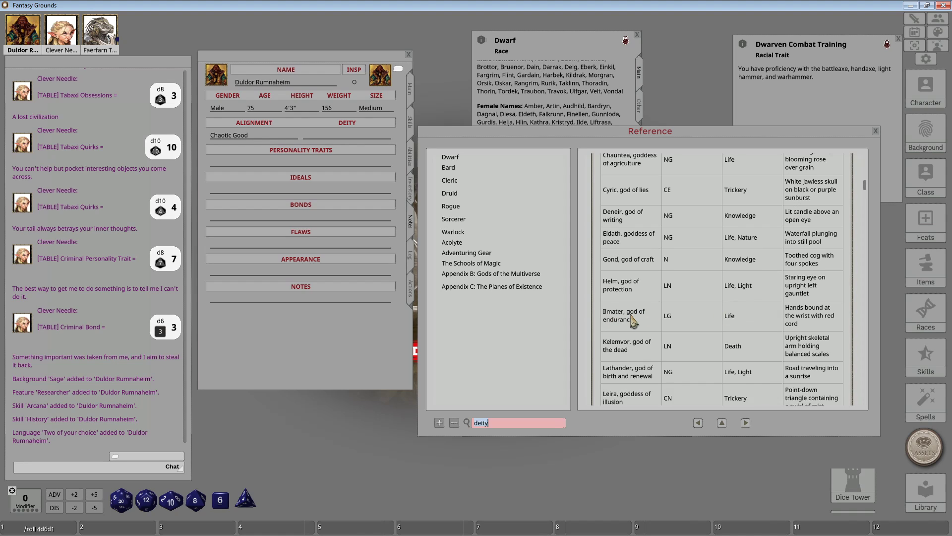
{"action": "scroll", "coordinate": [753, 317], "scroll_direction": "down", "scroll_amount": 3}
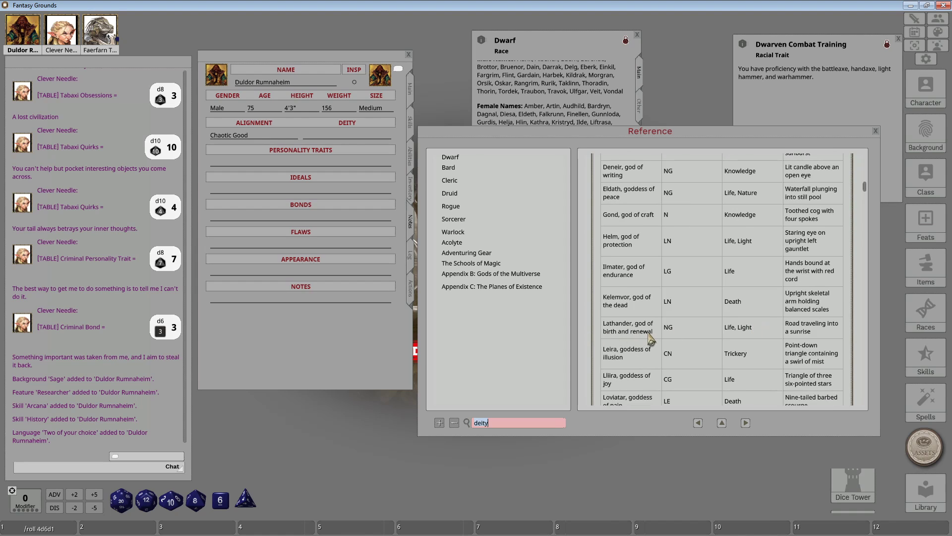
{"action": "scroll", "coordinate": [650, 337], "scroll_direction": "up", "scroll_amount": 4}
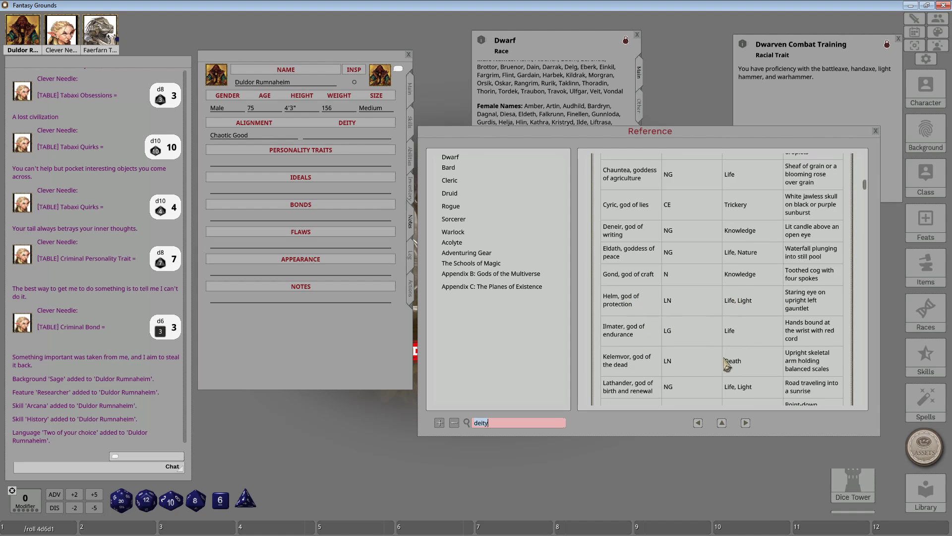
{"action": "scroll", "coordinate": [725, 365], "scroll_direction": "down", "scroll_amount": 4}
{"action": "scroll", "coordinate": [756, 364], "scroll_direction": "up", "scroll_amount": 3}
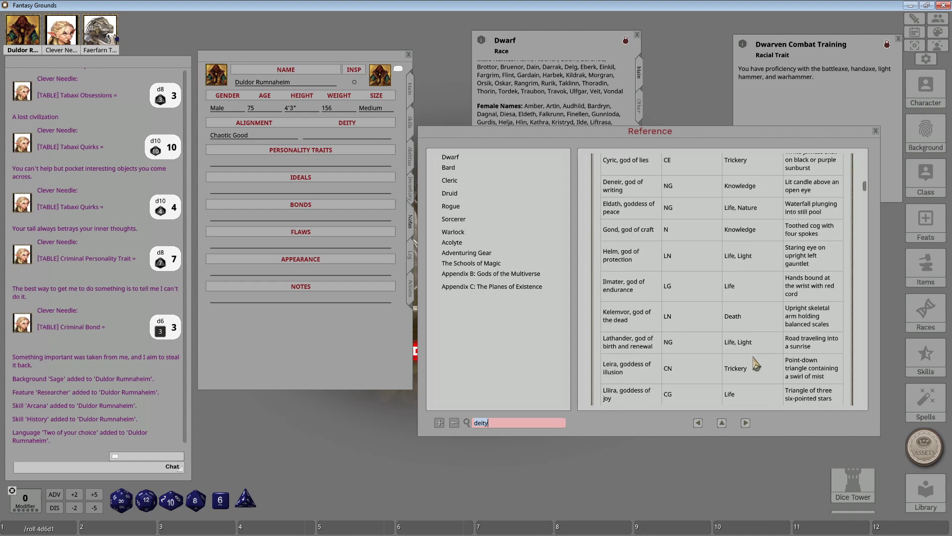
Enter Helm as the character's deity on the notes page and place the cursor in the personality traits field.
{"action": "left_click", "coordinate": [346, 136]}
{"action": "type", "text": "Helm"}
{"action": "left_click", "coordinate": [346, 166]}
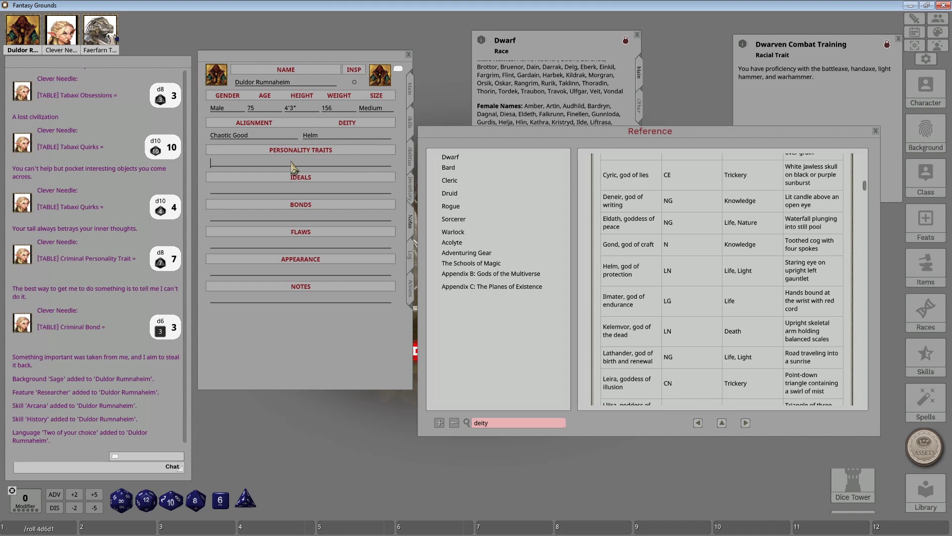